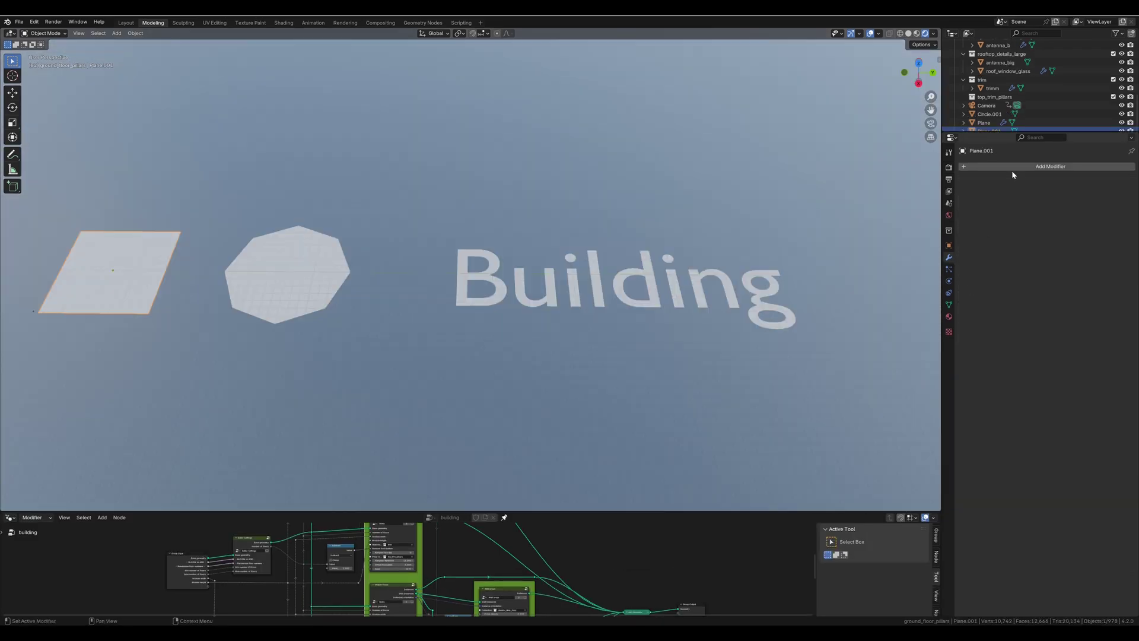
# Step: Apply the building geometry nodes to the square plane with a higher maximum number of floors, and to the octagon
pyautogui.click(1012, 169)
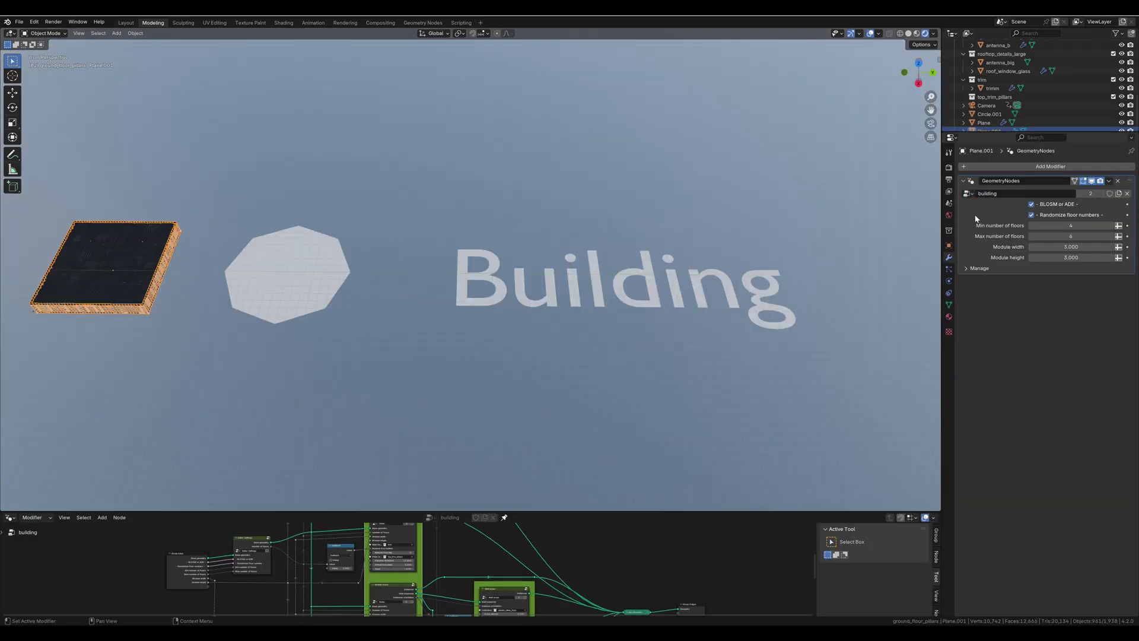
pyautogui.moveTo(1070, 236); pyautogui.dragTo(1112, 236)
pyautogui.click(287, 272)
pyautogui.click(1007, 167)
pyautogui.click(1007, 168)
pyautogui.click(969, 194)
pyautogui.click(979, 216)
# Step: Add a Geometry Nodes modifier with the building node group to the "Building" text mesh
pyautogui.click(578, 292)
pyautogui.click(994, 168)
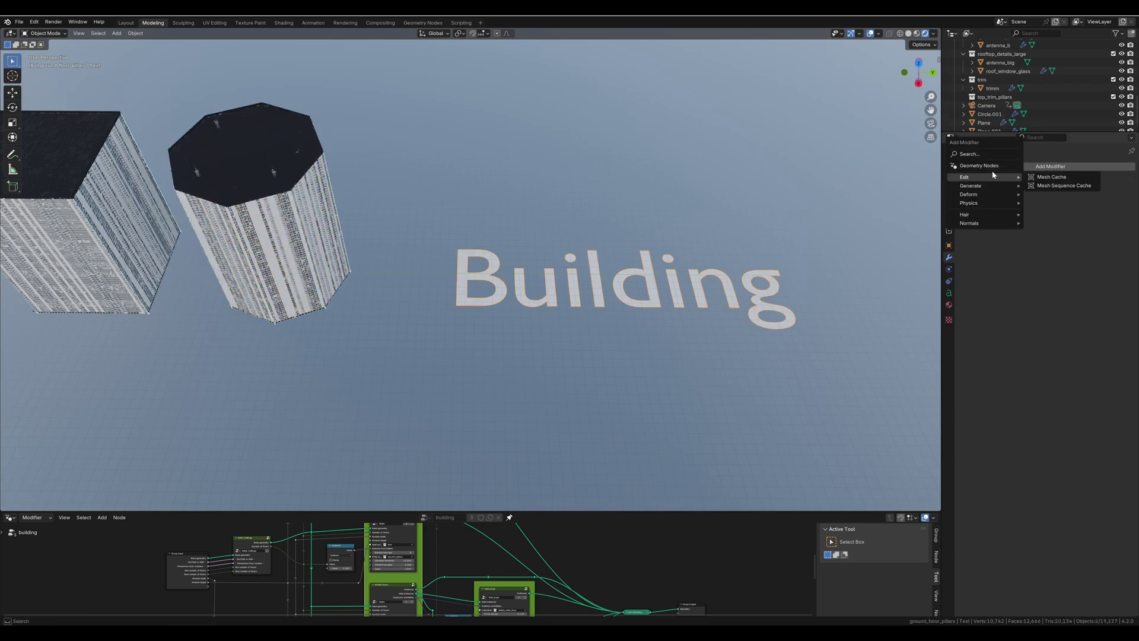
pyautogui.click(994, 170)
pyautogui.click(968, 193)
pyautogui.click(979, 214)
# Step: Scale the base face of the square tower in Edit Mode, and switch mesh editing over to the octagonal tower
pyautogui.click(856, 347)
pyautogui.scroll(3, 847, 326)
pyautogui.moveTo(856, 346); pyautogui.dragTo(255, 314, button='middle')
pyautogui.click(291, 388)
pyautogui.press('Tab')
pyautogui.press('s')
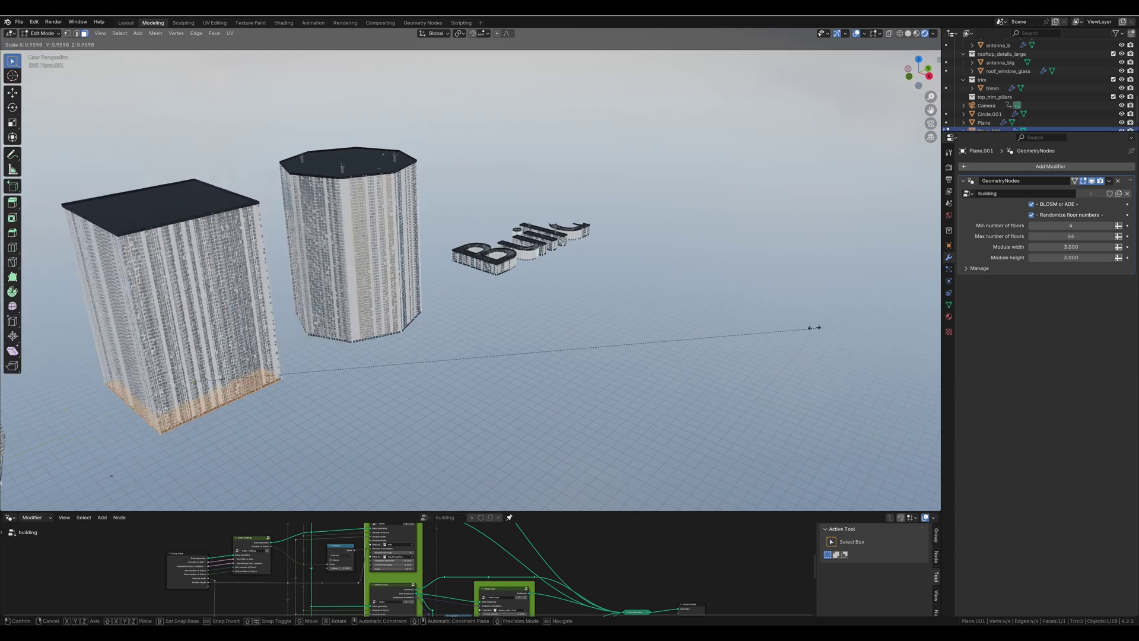
pyautogui.click(552, 312)
pyautogui.click(313, 290)
pyautogui.hotkey('alt', 'q')
pyautogui.press('s')
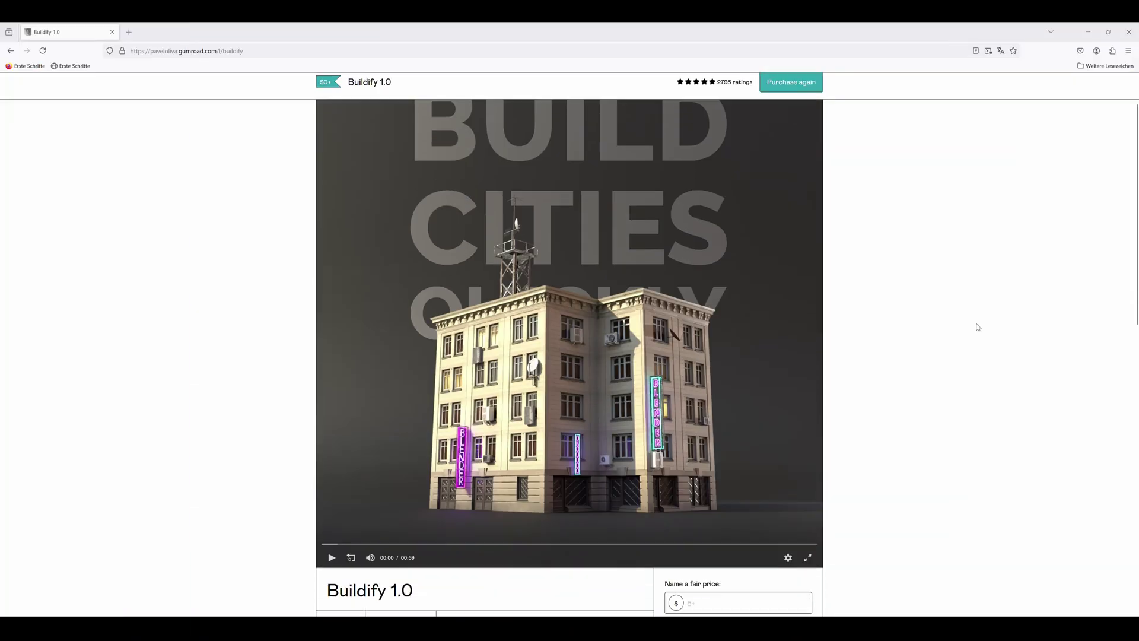
# Step: Switch to the browser and order Buildify 1.0 on its Gumroad page for US$0
pyautogui.scroll(-5, 976, 326)
pyautogui.scroll(-1, 977, 328)
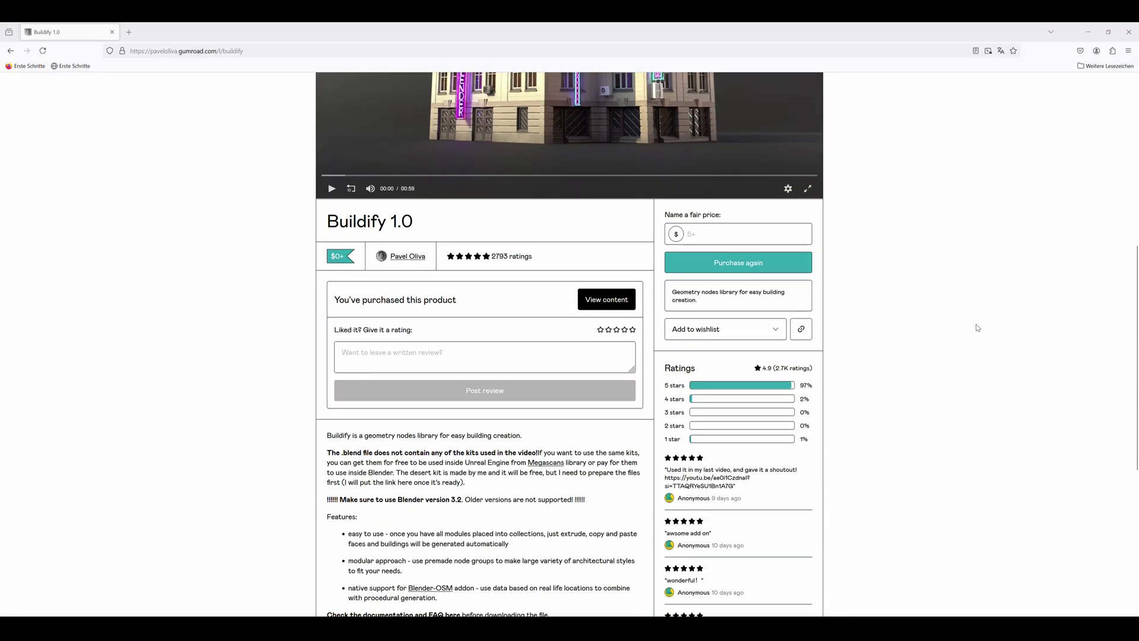
pyautogui.click(701, 233)
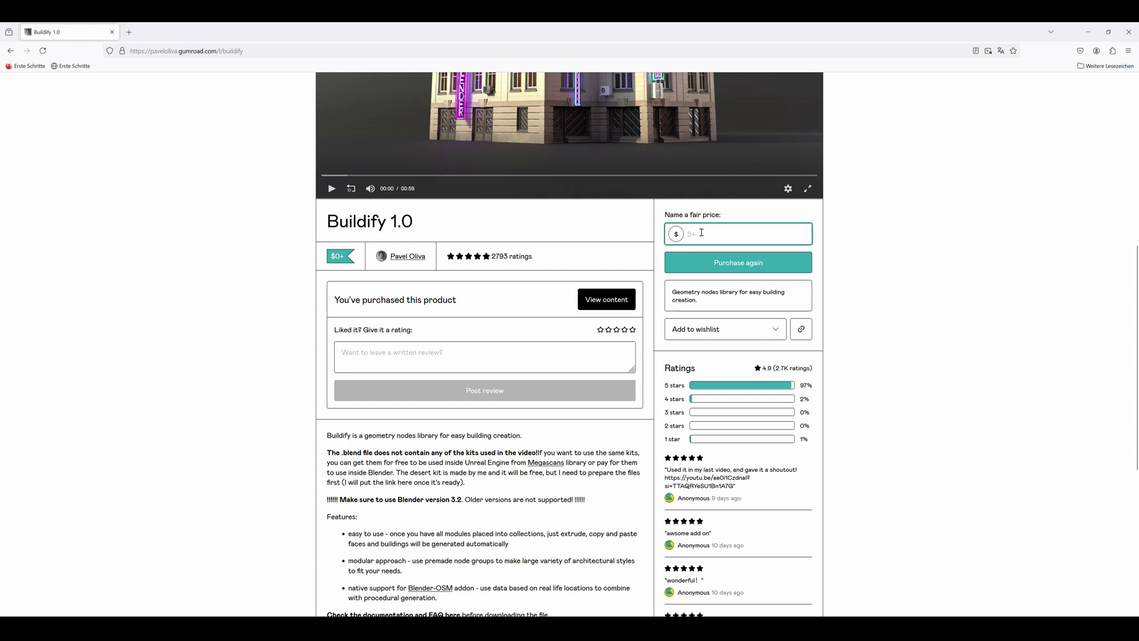
pyautogui.click(733, 268)
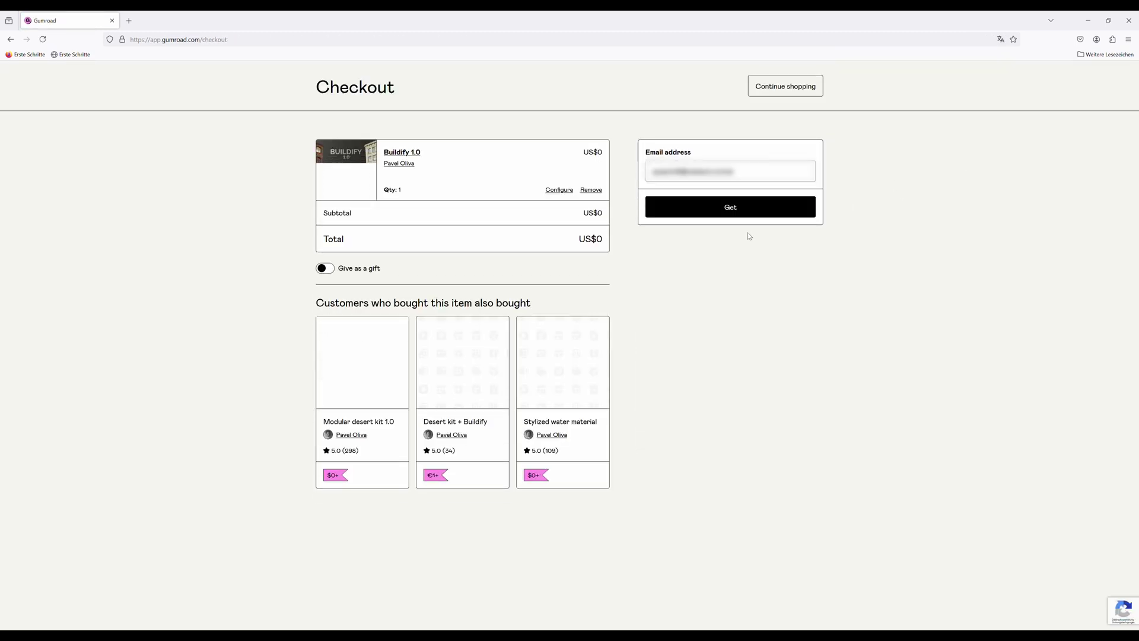
pyautogui.click(699, 209)
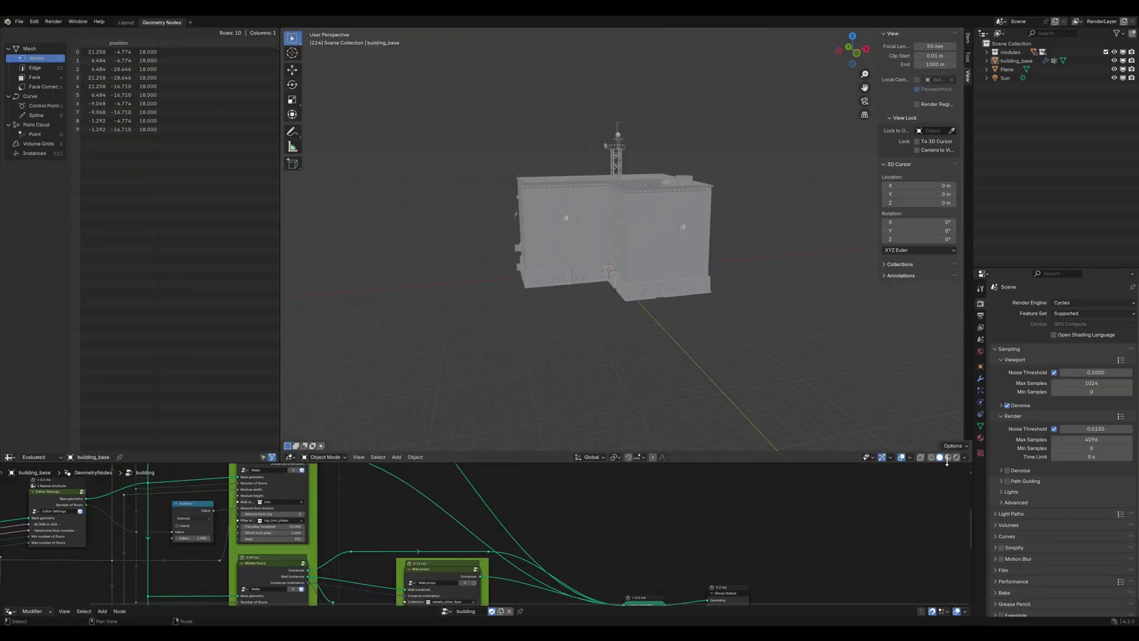
# Step: Show the Buildify sample building in Material Preview shading and examine its facade
pyautogui.click(947, 457)
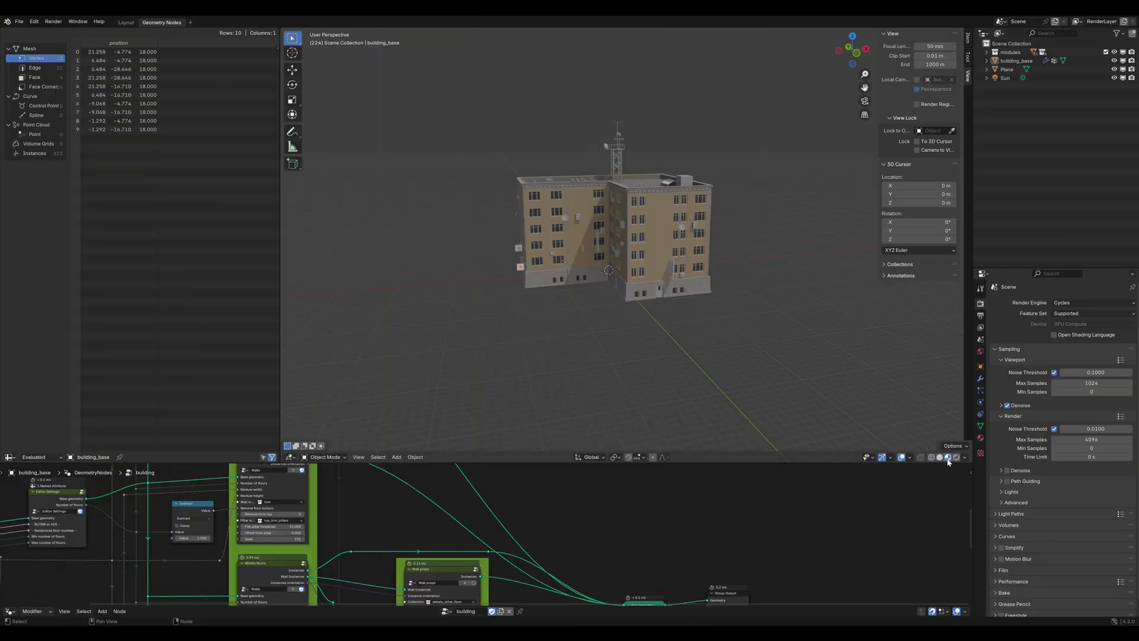
pyautogui.moveTo(654, 303); pyautogui.dragTo(732, 287, button='middle')
pyautogui.scroll(5, 669, 305)
pyautogui.scroll(1, 656, 303)
pyautogui.scroll(1, 669, 289)
pyautogui.scroll(-6, 682, 267)
# Step: Copy the sample building from the Buildify file and paste it into the other Blender project
pyautogui.click(657, 230)
pyautogui.hotkey('ctrl', 'c')
pyautogui.hotkey('alt', 'Tab')
pyautogui.hotkey('ctrl', 'v')
pyautogui.scroll(-9, 508, 315)
pyautogui.moveTo(509, 315); pyautogui.dragTo(524, 281, button='middle')
# Step: Delete the pasted building_base object, keeping the imported module collections
pyautogui.click(655, 294)
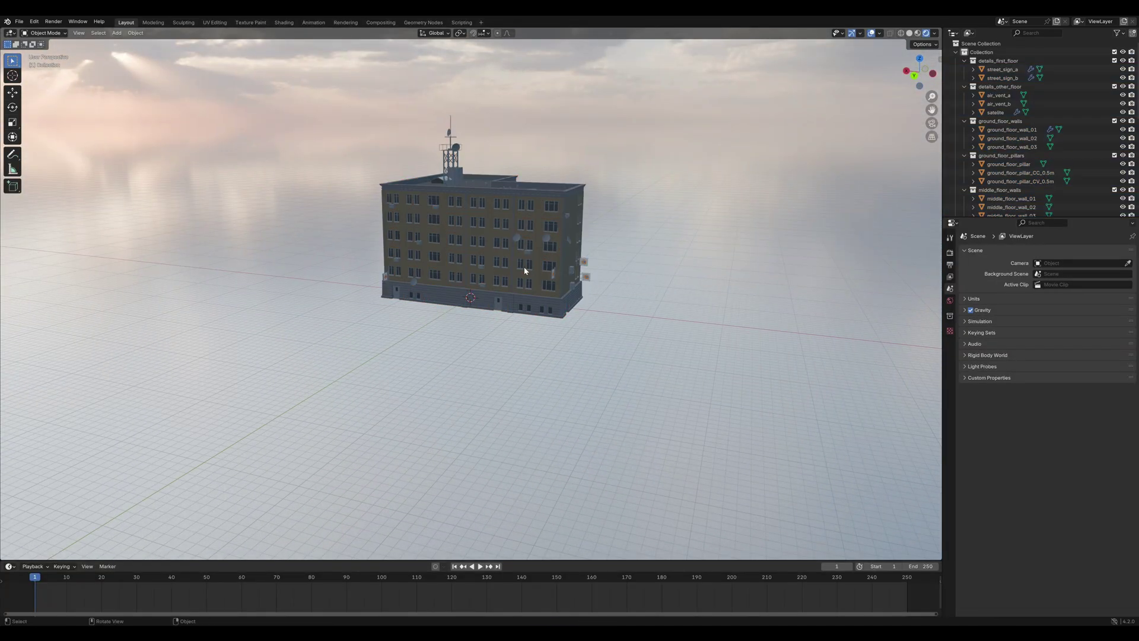
pyautogui.click(519, 247)
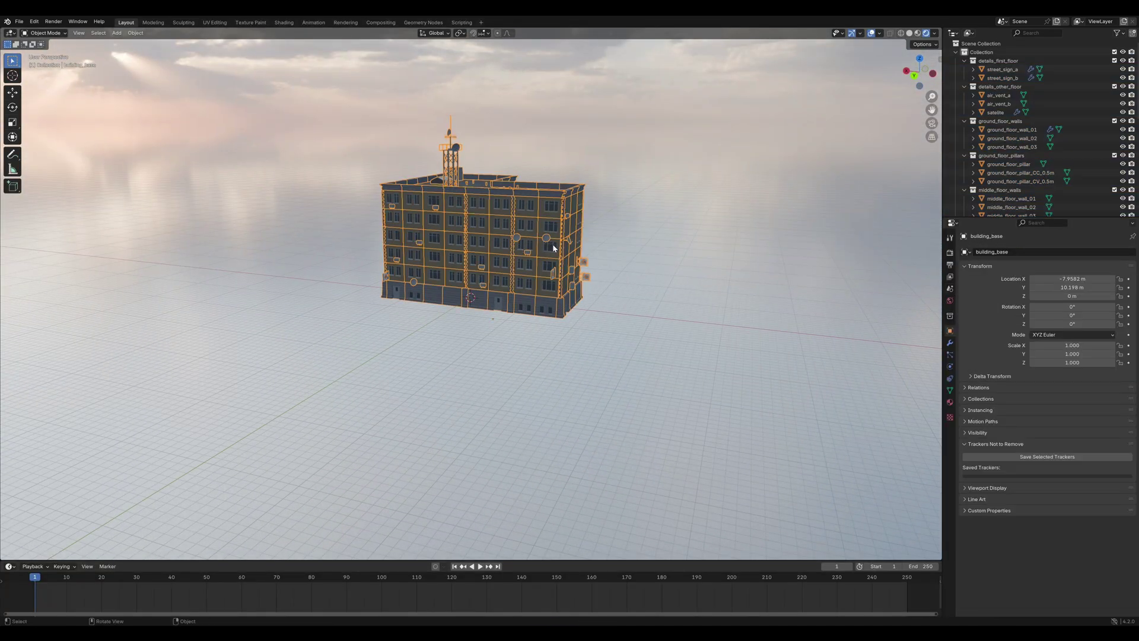
pyautogui.press('x')
pyautogui.click(528, 240)
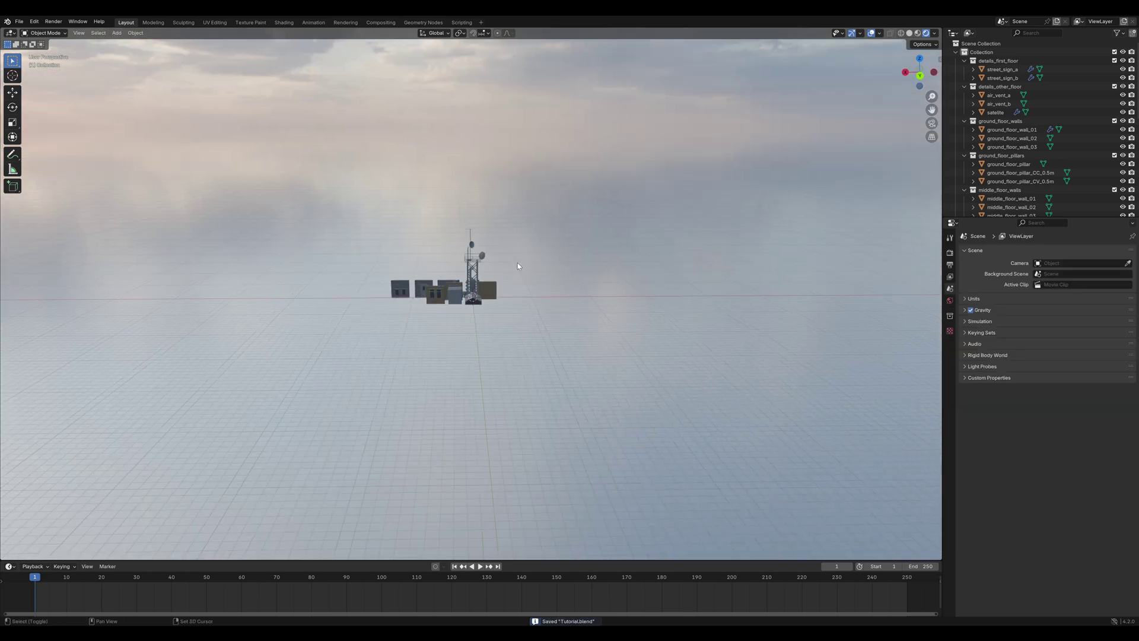
# Step: Add a plane at the world origin and scale it up as a large building footprint
pyautogui.hotkey('shift', 'a')
pyautogui.click(552, 262)
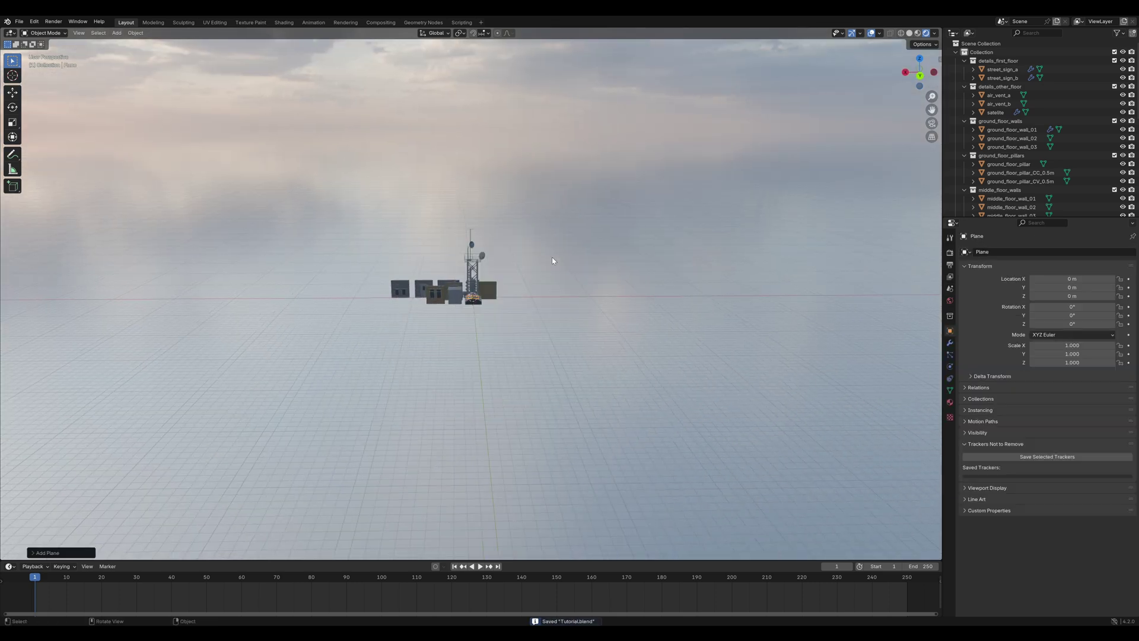
pyautogui.press('s')
pyautogui.click(601, 369)
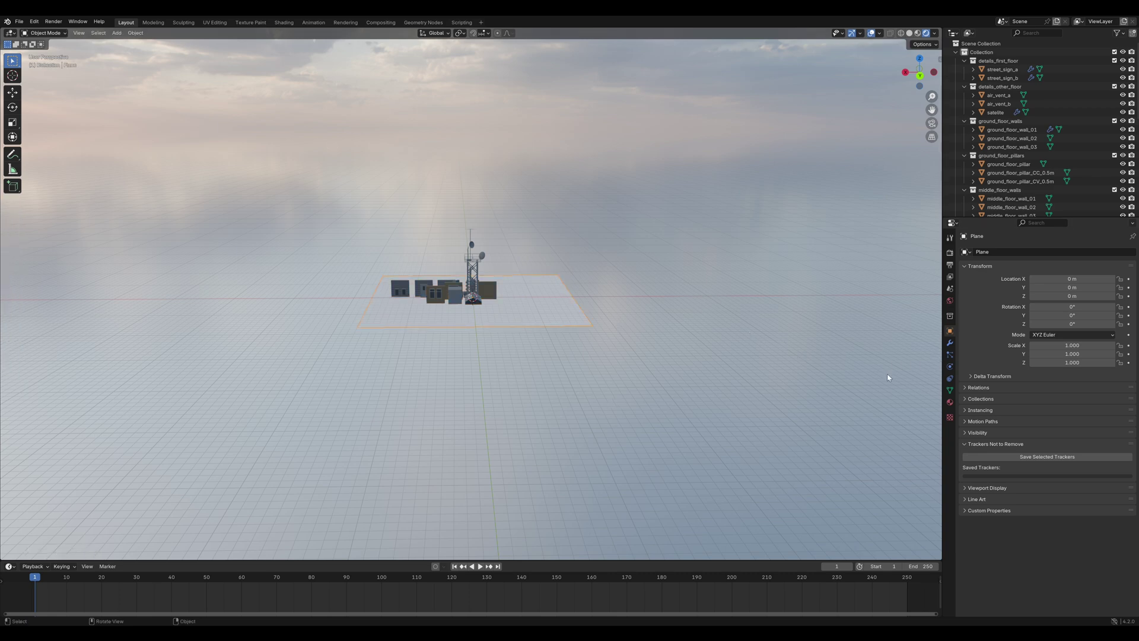
# Step: Add a Geometry Nodes modifier to the plane and assign it the building node group
pyautogui.click(950, 343)
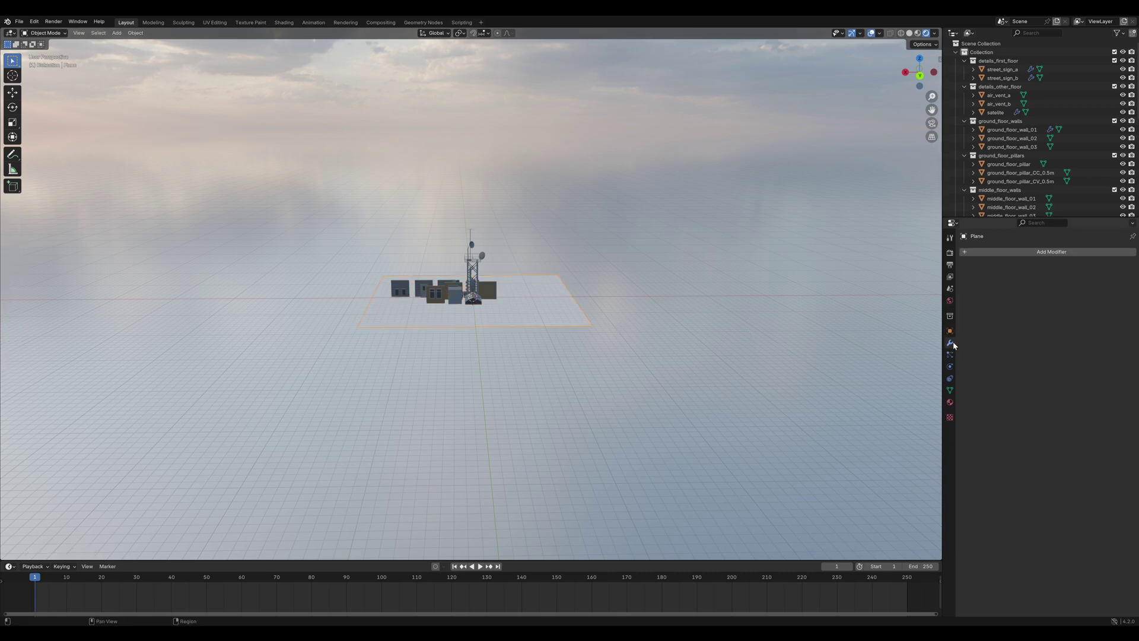
pyautogui.click(1001, 253)
pyautogui.click(1001, 255)
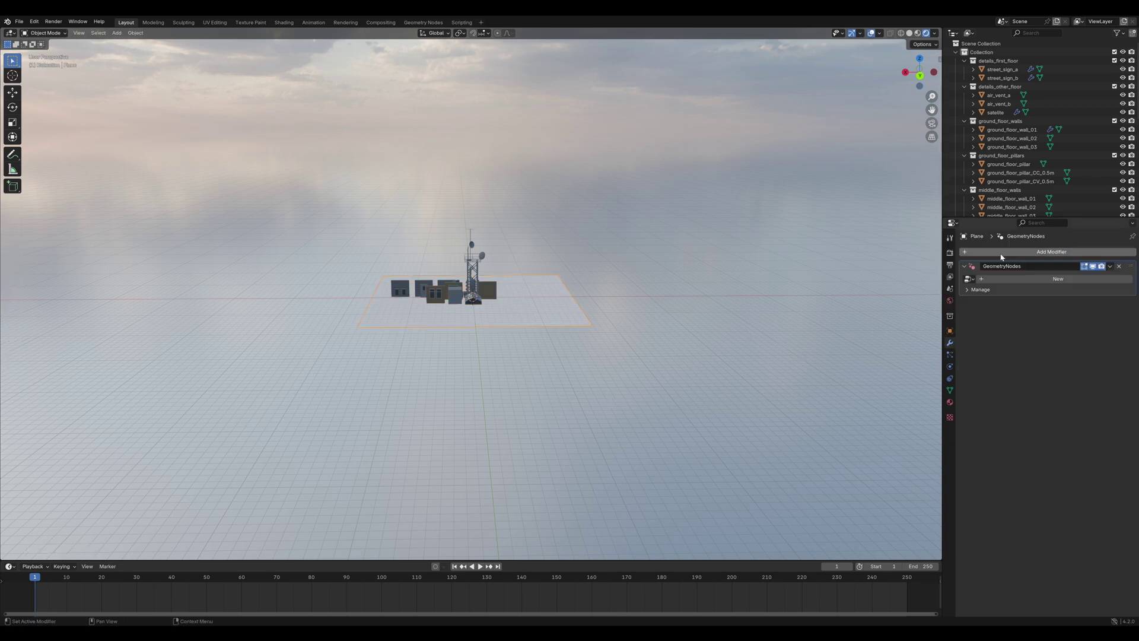
pyautogui.click(969, 279)
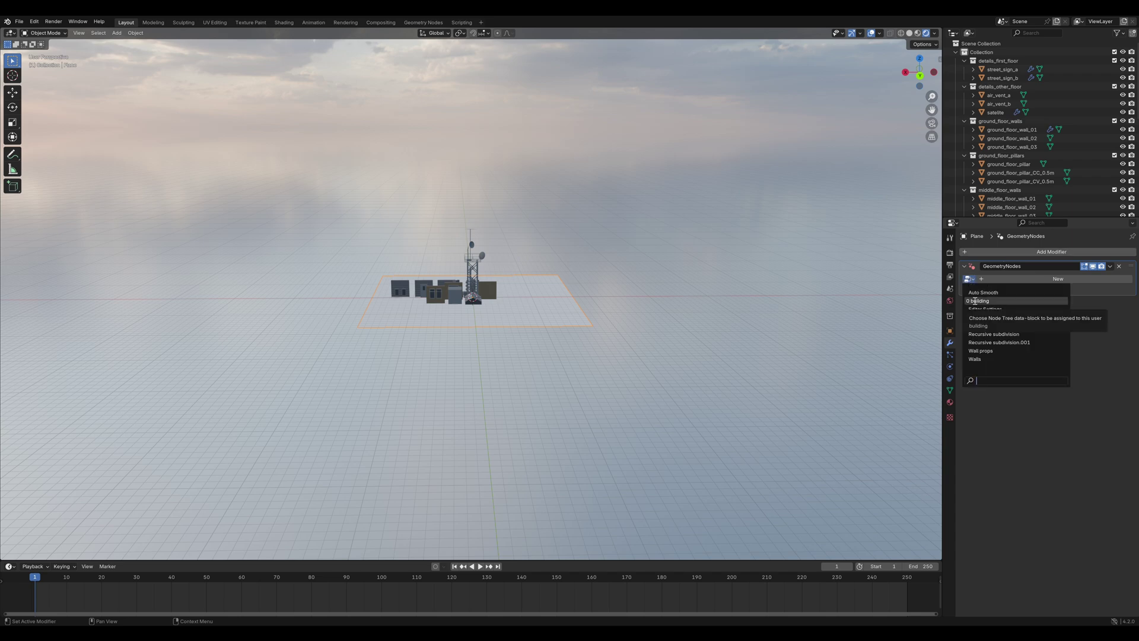
pyautogui.click(975, 302)
pyautogui.moveTo(763, 341); pyautogui.dragTo(611, 388, button='middle')
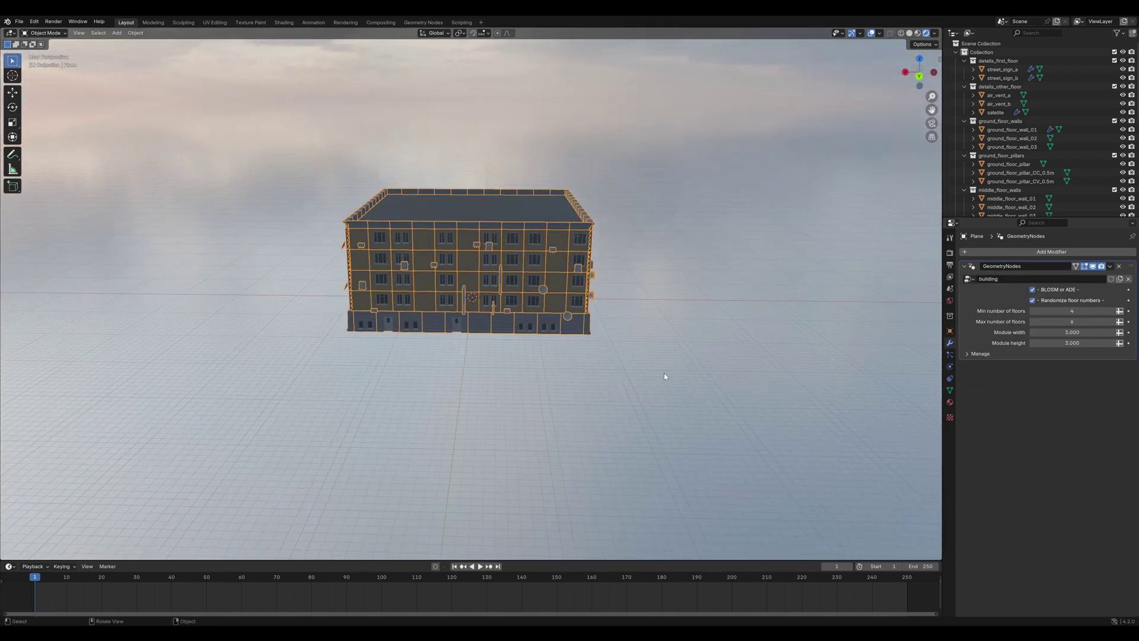
# Step: Set both the minimum and maximum number of floors of the building to 35
pyautogui.click(1068, 321)
pyautogui.click(1069, 309)
pyautogui.write('35')
pyautogui.press('Return')
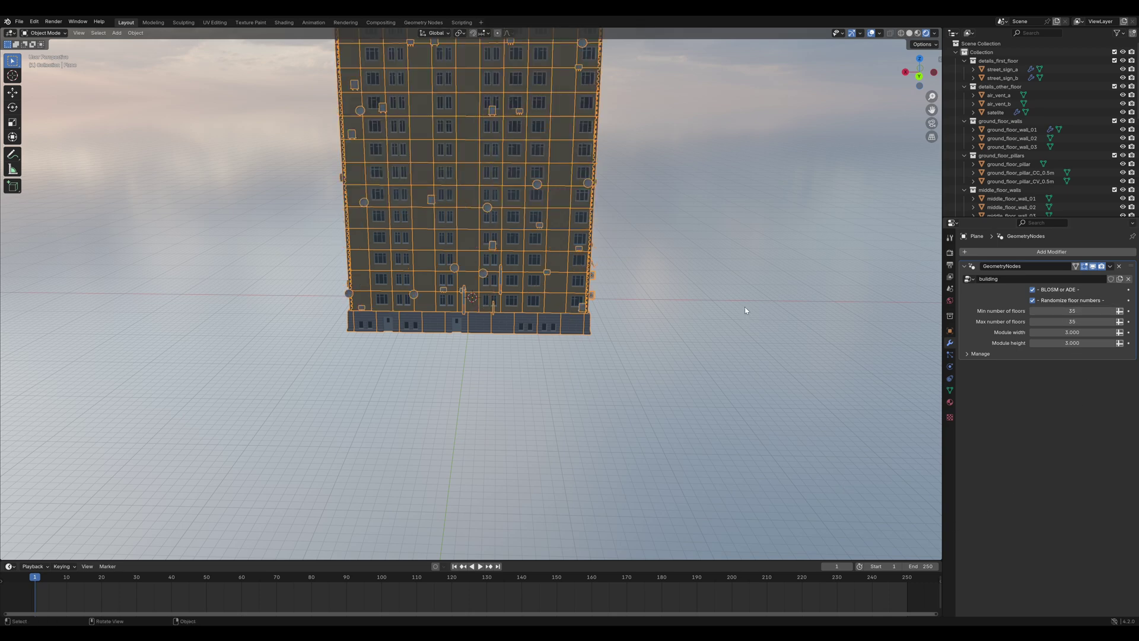
pyautogui.scroll(-5, 516, 291)
pyautogui.scroll(2, 511, 295)
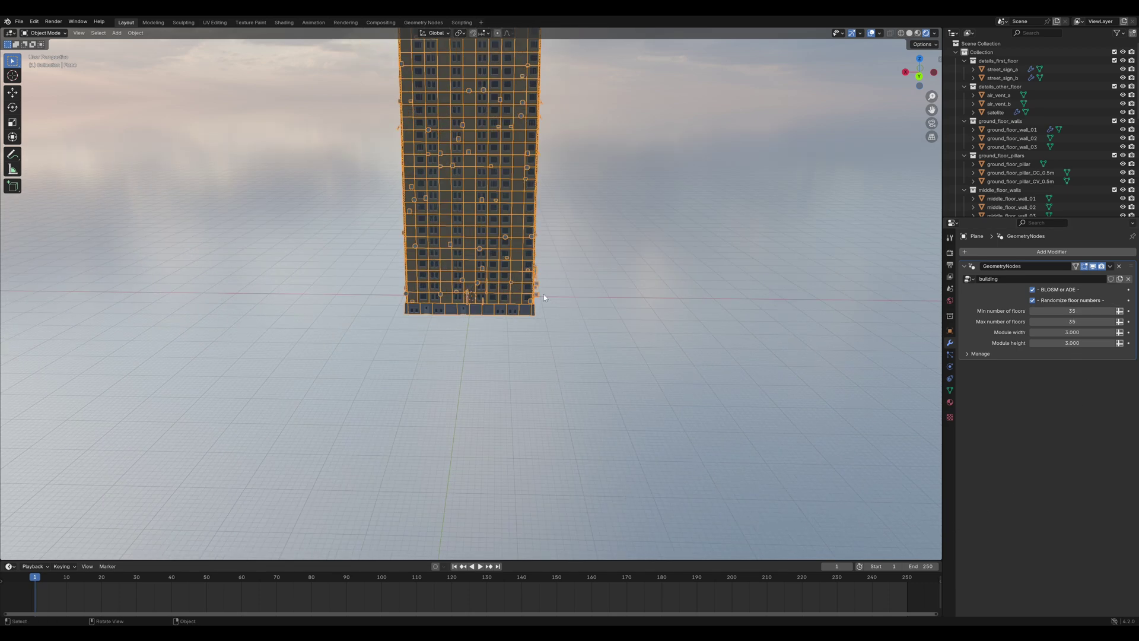
# Step: Scale down the tower's base mesh in Edit Mode to make the building narrower, and return to Object Mode
pyautogui.press('Tab')
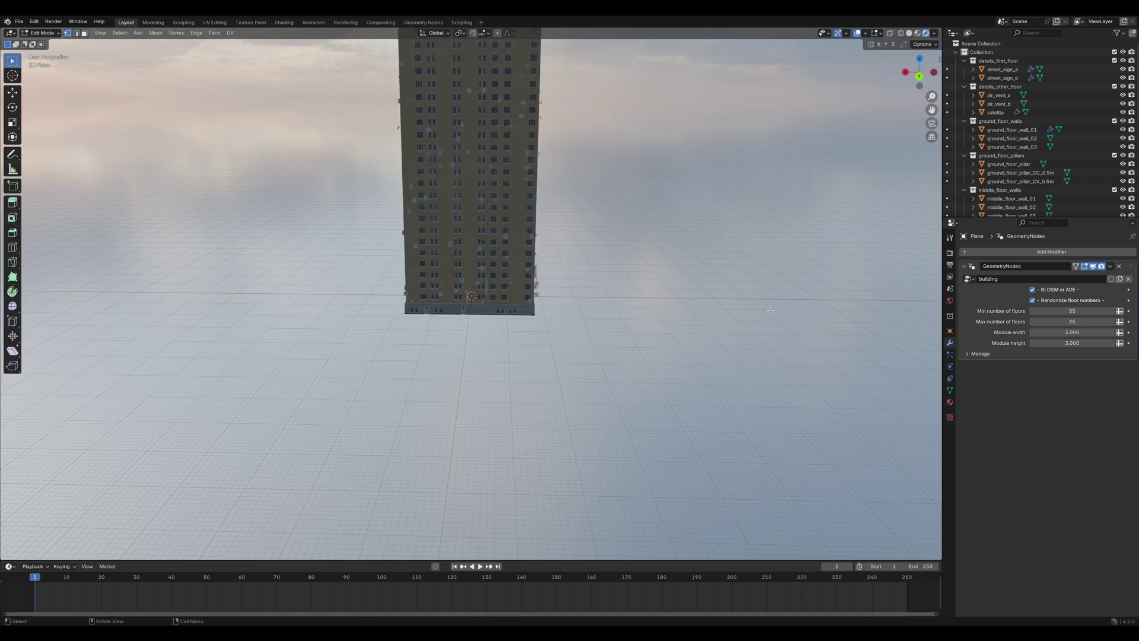
pyautogui.press('s')
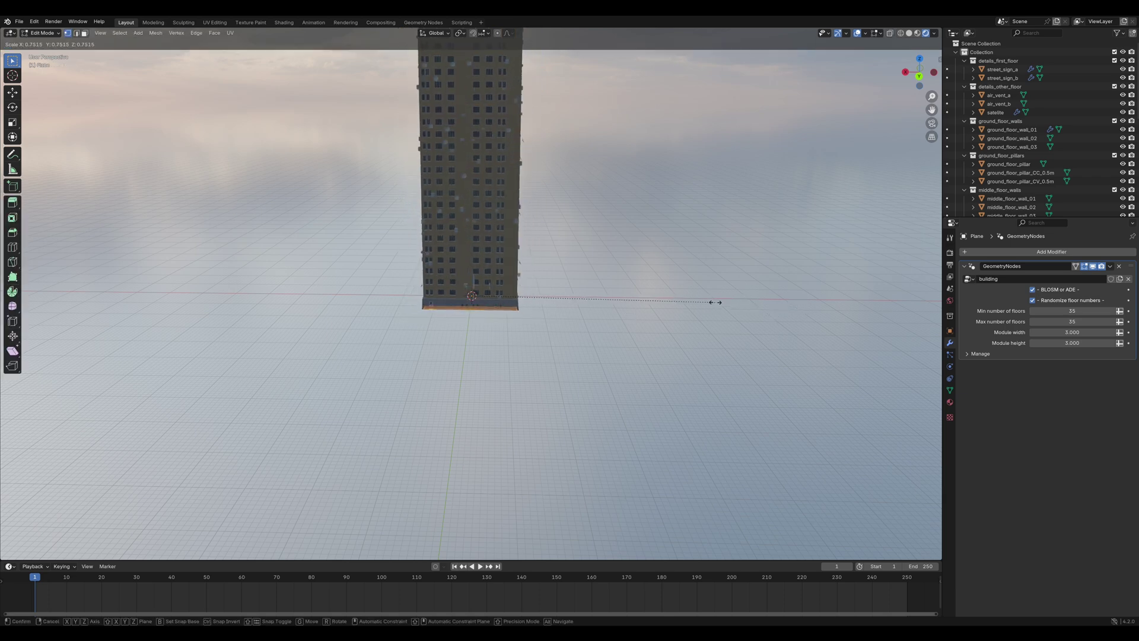
pyautogui.click(698, 300)
pyautogui.scroll(-3, 699, 301)
pyautogui.press('s')
pyautogui.click(636, 274)
pyautogui.press('Tab')
# Step: Frame the whole tower in the viewport and save the project file
pyautogui.moveTo(590, 254)
pyautogui.mouseDown(button='middle')
pyautogui.moveTo(582, 279)
pyautogui.moveTo(628, 262)
pyautogui.moveTo(642, 285)
pyautogui.moveTo(603, 260)
pyautogui.mouseUp(button='middle')
pyautogui.scroll(4, 601, 261)
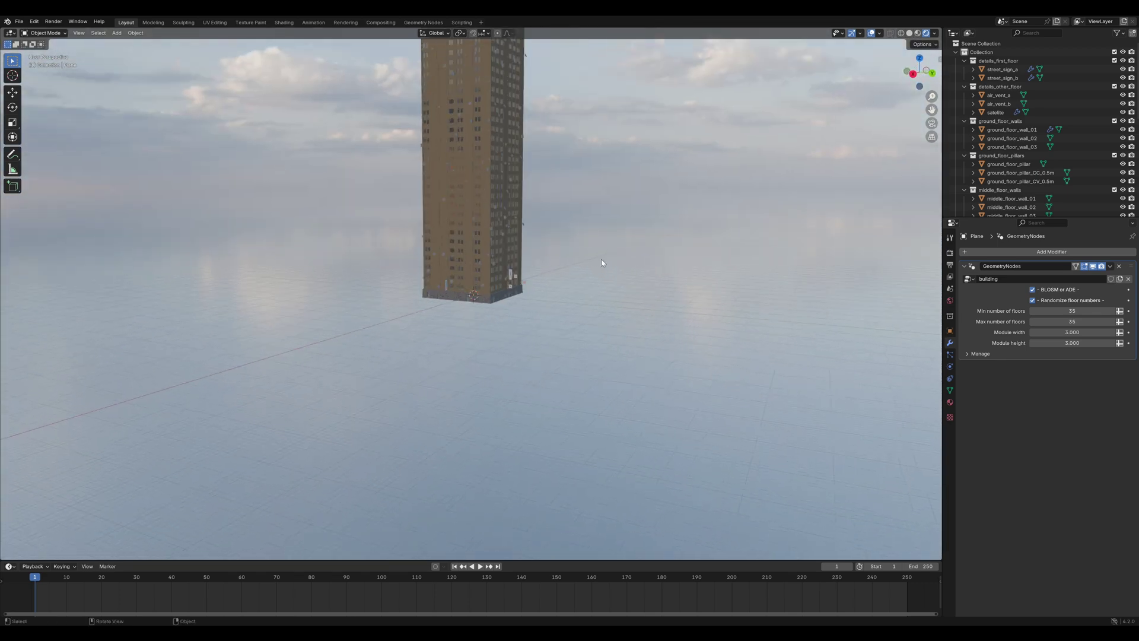
pyautogui.keyDown('shift'); pyautogui.moveTo(624, 202); pyautogui.dragTo(622, 296, button='middle'); pyautogui.keyUp('shift')
pyautogui.hotkey('ctrl', 's')
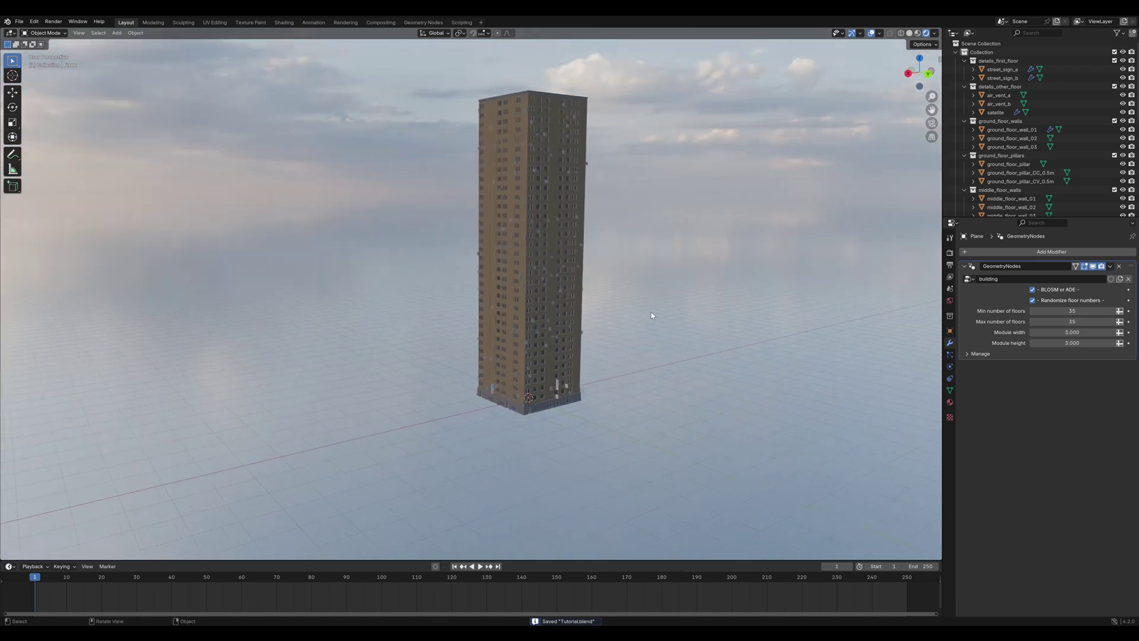
# Step: Change the Timeline area to the Shader Editor and enlarge it upward
pyautogui.click(10, 567)
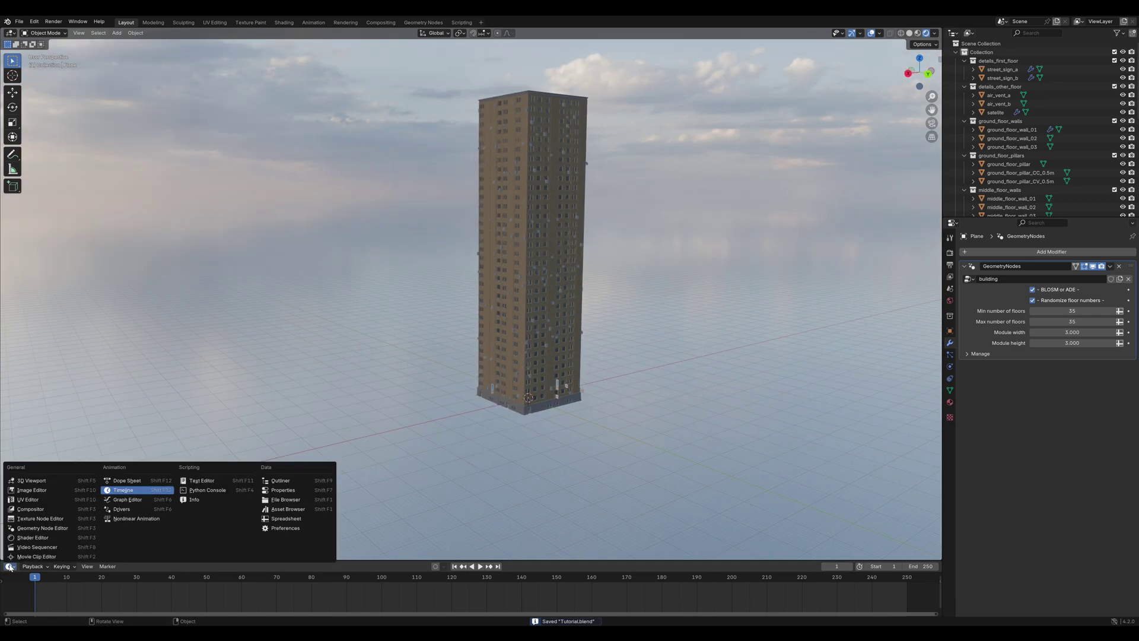
pyautogui.click(33, 537)
pyautogui.moveTo(300, 560); pyautogui.dragTo(302, 382)
# Step: Select middle_floor_wall_01 and rename its material as Wall_Material
pyautogui.scroll(-2, 1010, 168)
pyautogui.click(1011, 163)
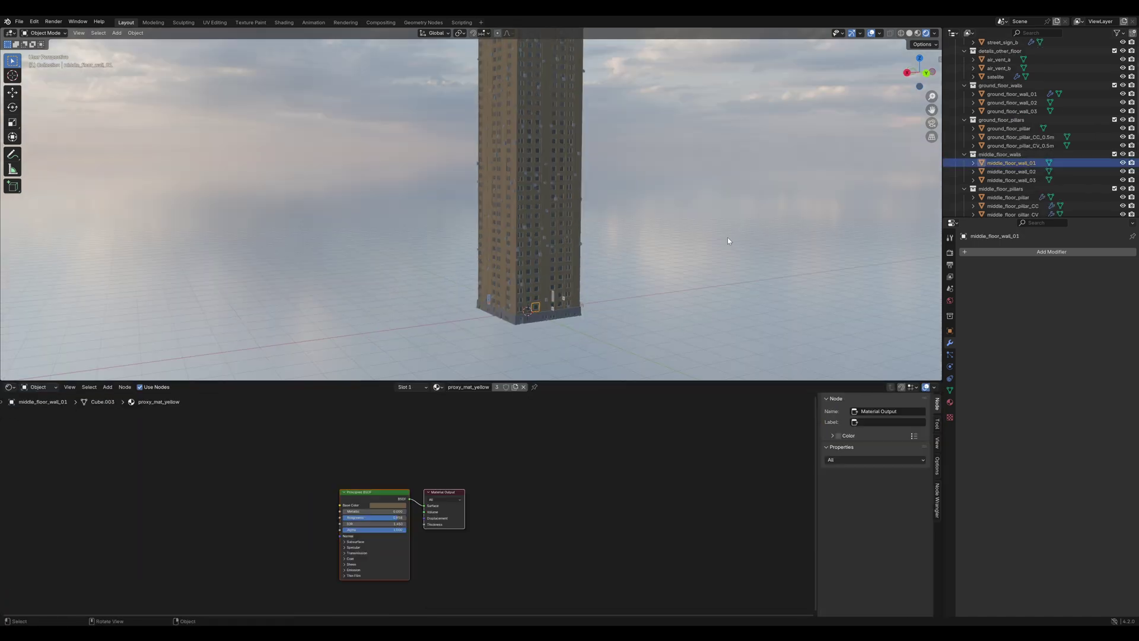
pyautogui.click(950, 403)
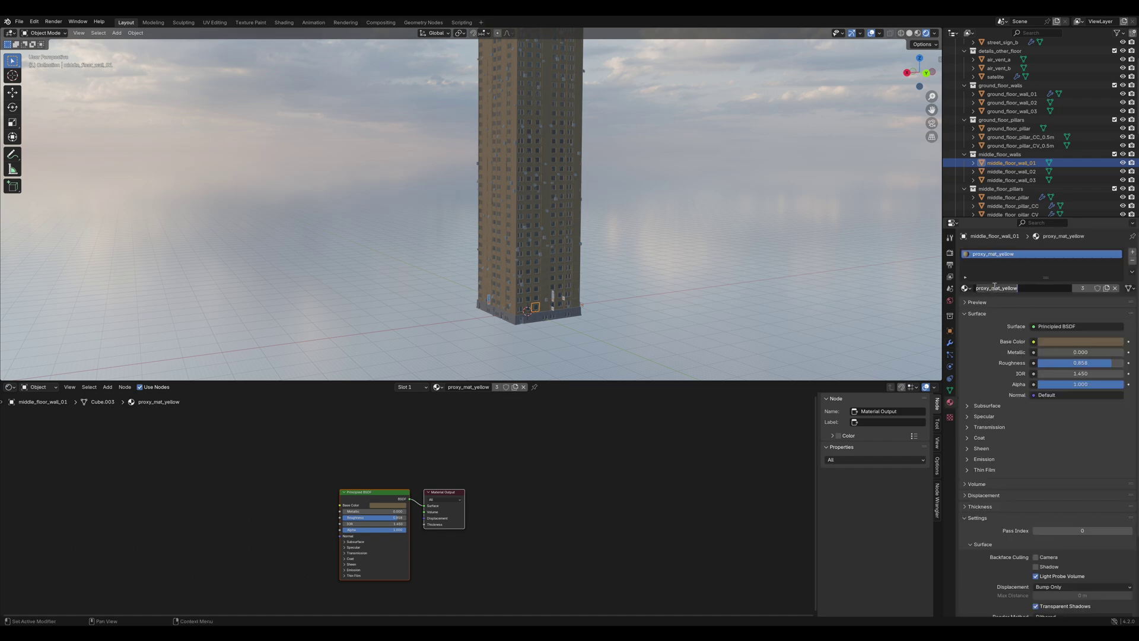
pyautogui.write('Wall_Material')
pyautogui.press('Return')
# Step: Add a color Mix node to Wall_Material and connect its Result to the Principled BSDF's Base Color
pyautogui.scroll(4, 535, 478)
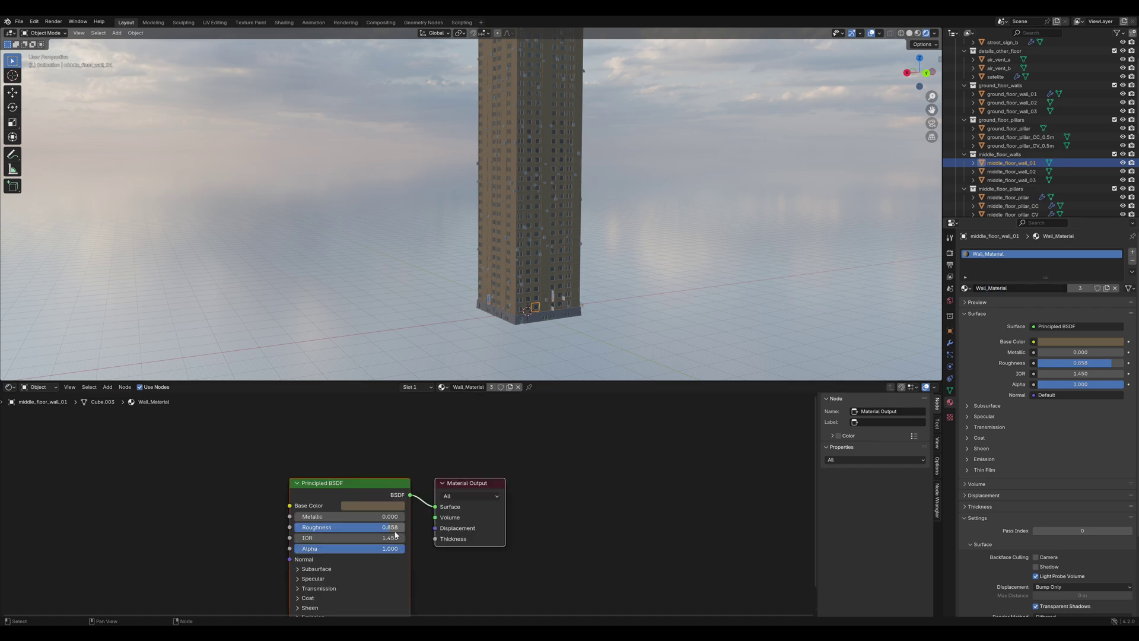
pyautogui.scroll(-2, 412, 507)
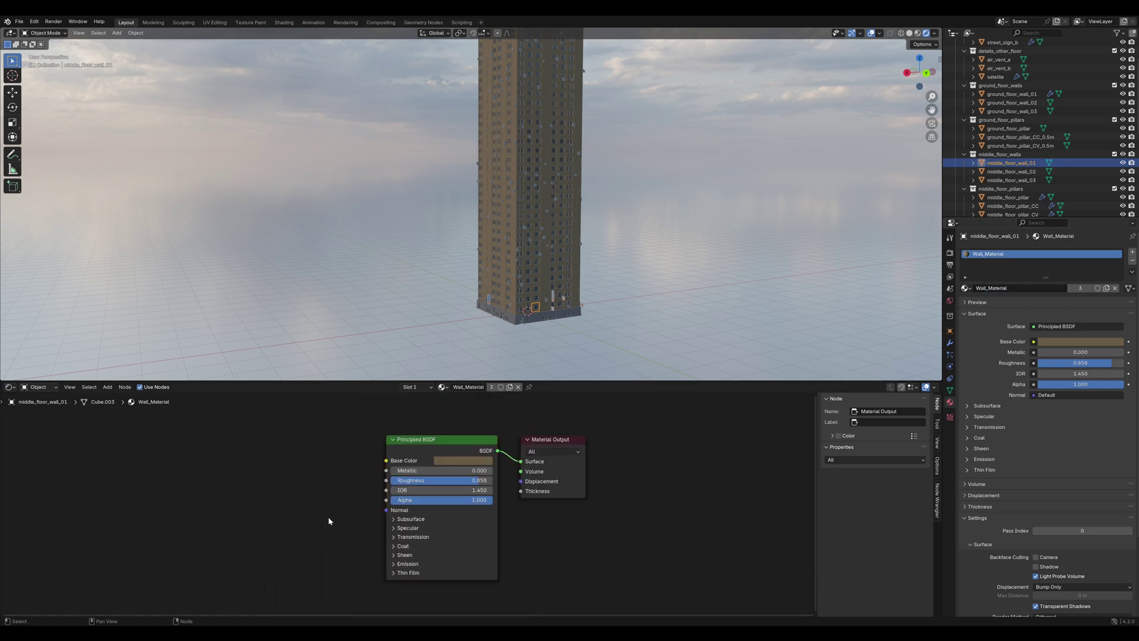
pyautogui.hotkey('shift', 'a')
pyautogui.write('mix')
pyautogui.press('Return')
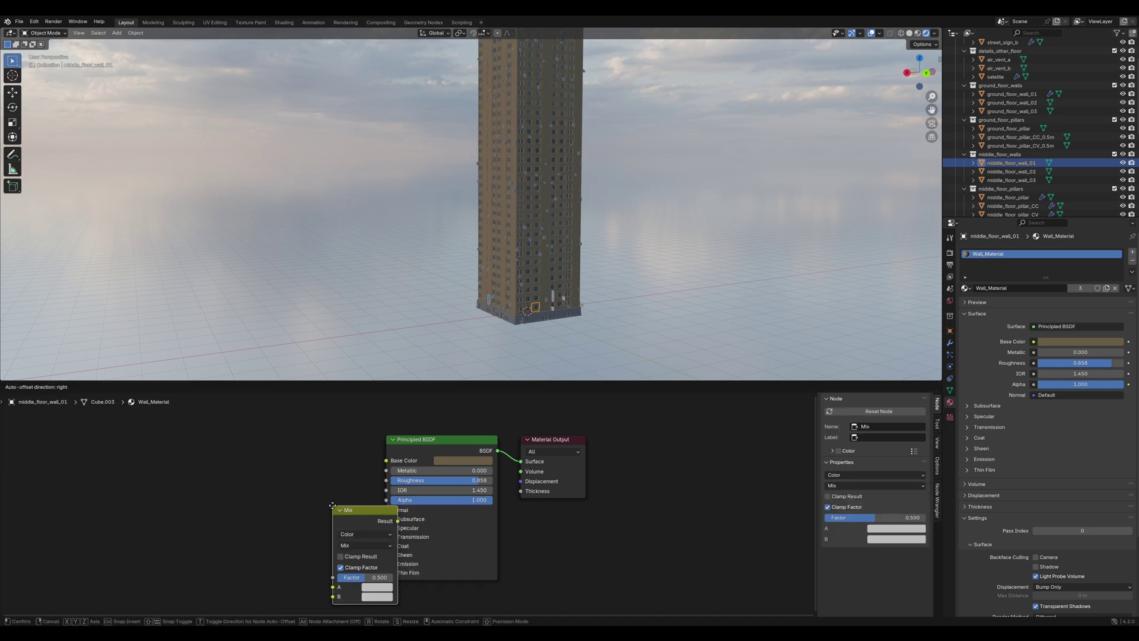
pyautogui.click(288, 439)
pyautogui.moveTo(353, 454); pyautogui.dragTo(386, 460)
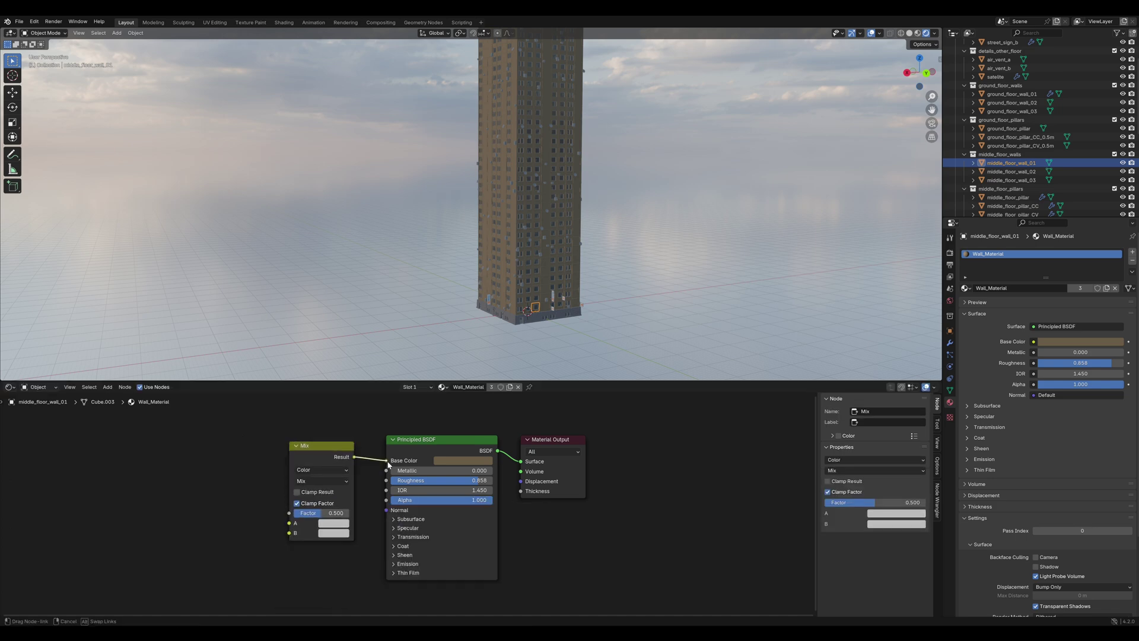
# Step: Set the Mix node's color A to white and its color B to light grey
pyautogui.click(331, 520)
pyautogui.moveTo(410, 402)
pyautogui.mouseDown()
pyautogui.moveTo(411, 380)
pyautogui.moveTo(411, 413)
pyautogui.mouseUp()
pyautogui.click(333, 532)
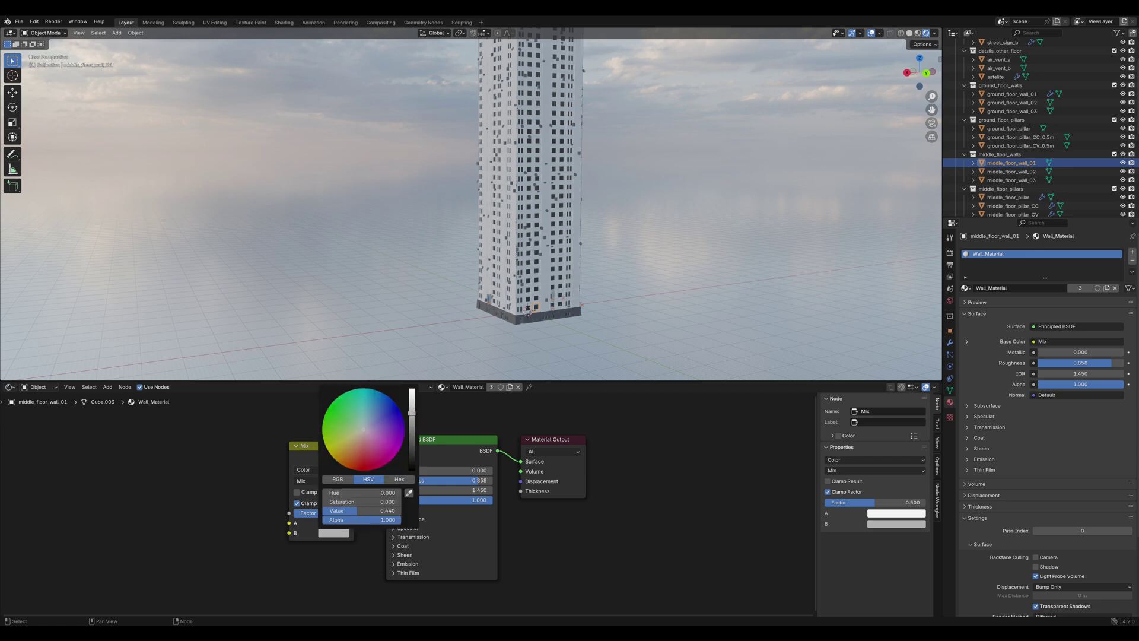
# Step: Add a Noise Texture node with its Fac output connected to the Mix node's Factor
pyautogui.moveTo(289, 514); pyautogui.dragTo(196, 514)
pyautogui.click(182, 528)
pyautogui.click(238, 516)
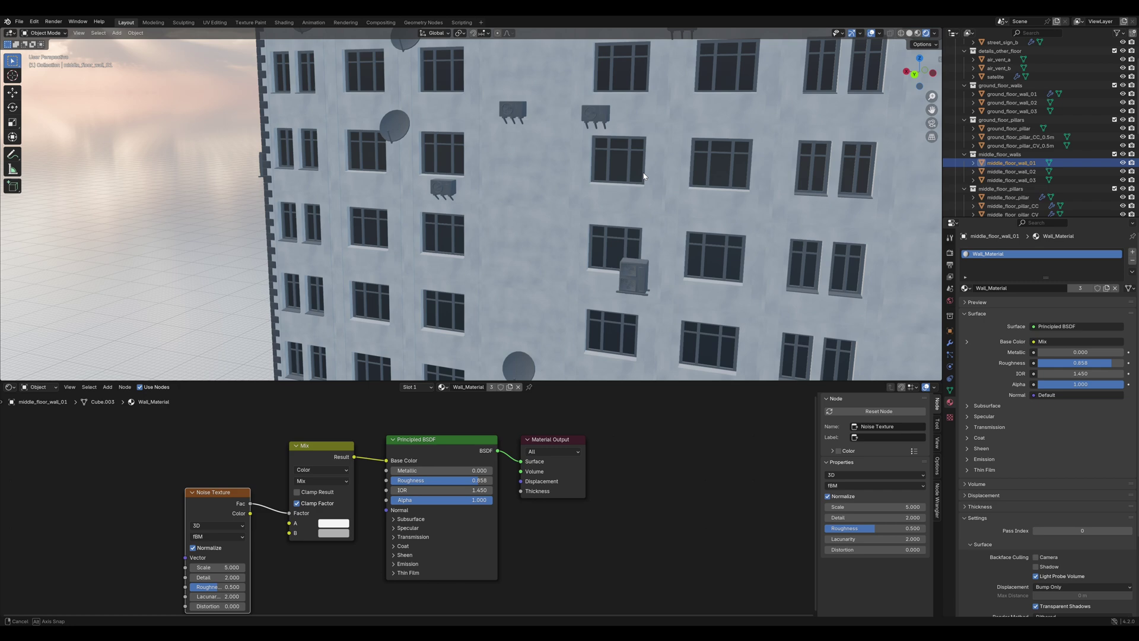
# Step: Set the Noise Texture's scale to 34, detail to 5.3 and roughness to 1
pyautogui.moveTo(643, 175); pyautogui.dragTo(682, 193, button='middle')
pyautogui.moveTo(217, 568); pyautogui.dragTo(290, 567)
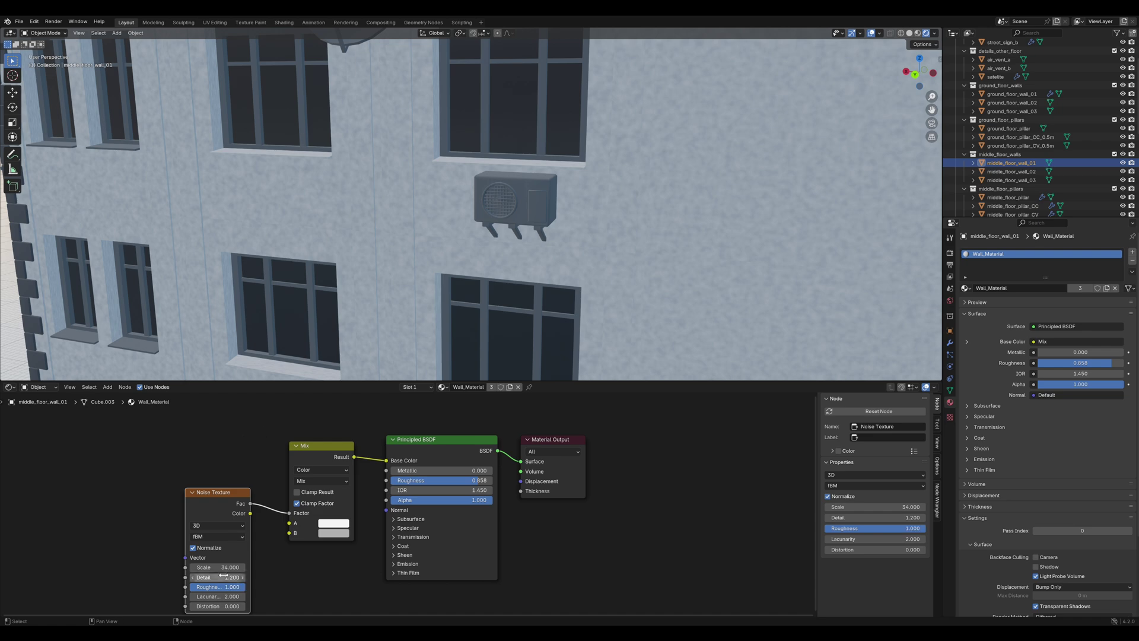
pyautogui.moveTo(223, 575); pyautogui.dragTo(261, 575)
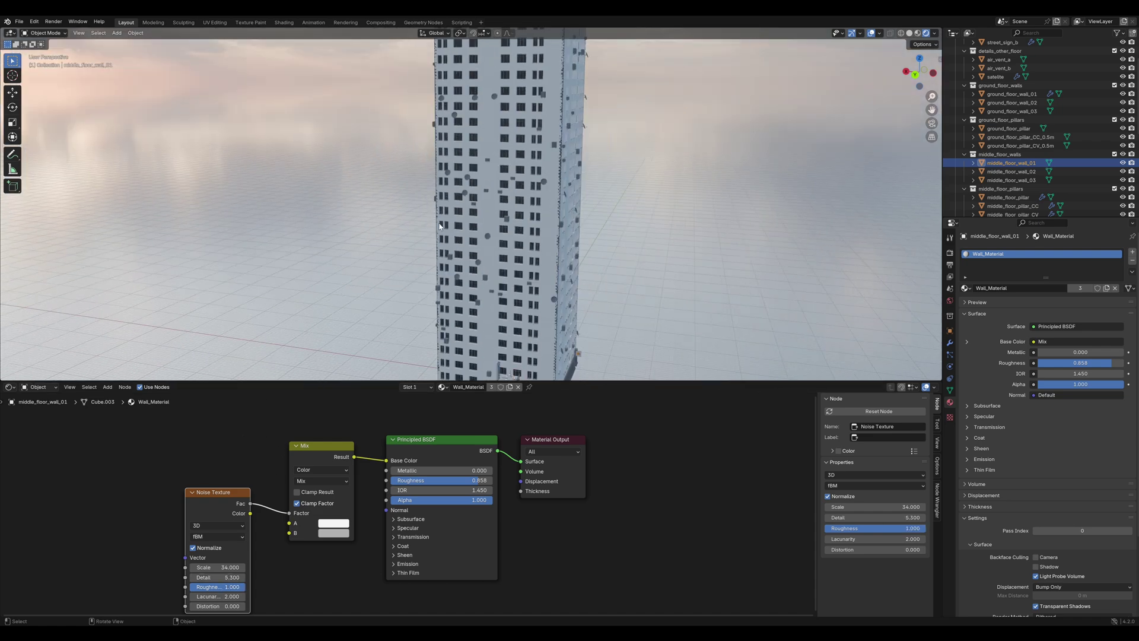
# Step: Delete the two windowed wall pieces from the middle_floor_walls collection
pyautogui.click(650, 183)
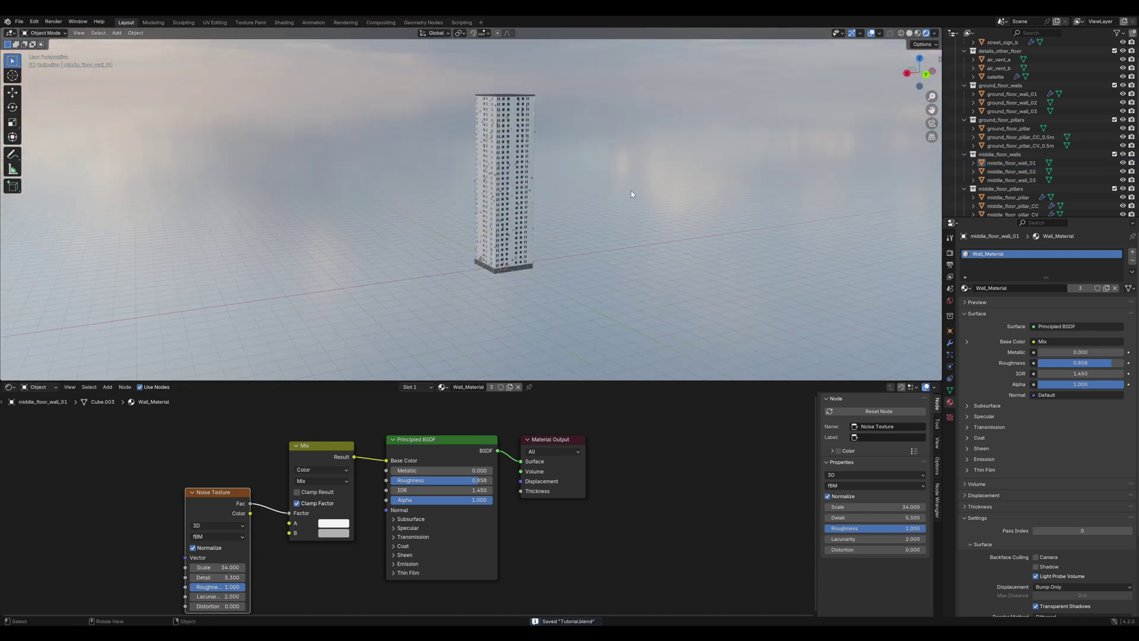
pyautogui.scroll(10, 631, 190)
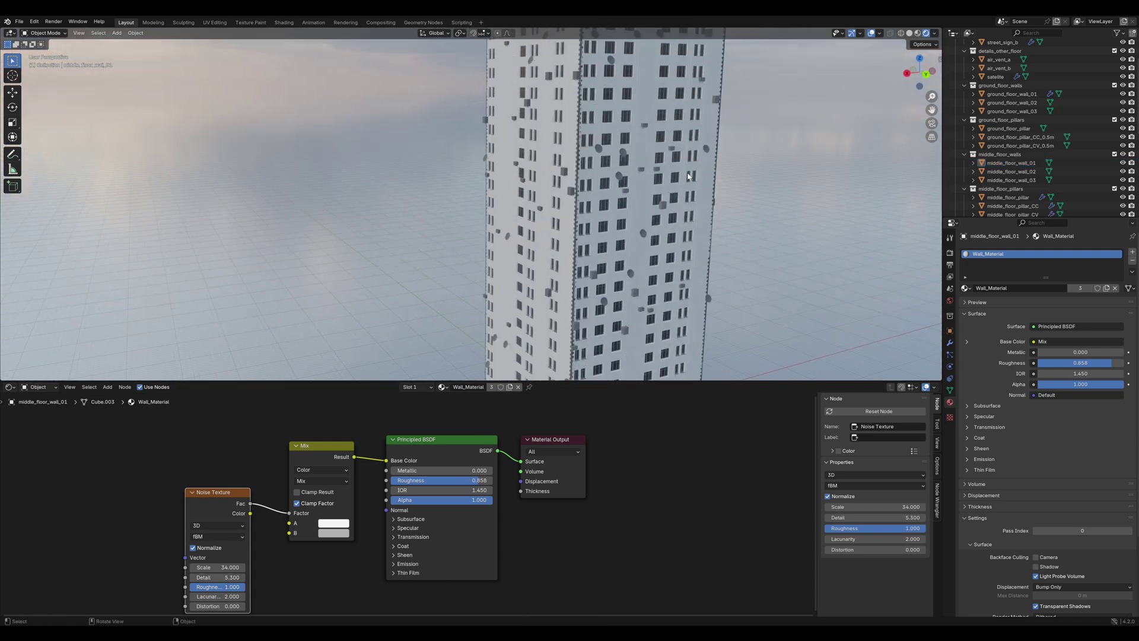
pyautogui.scroll(8, 691, 176)
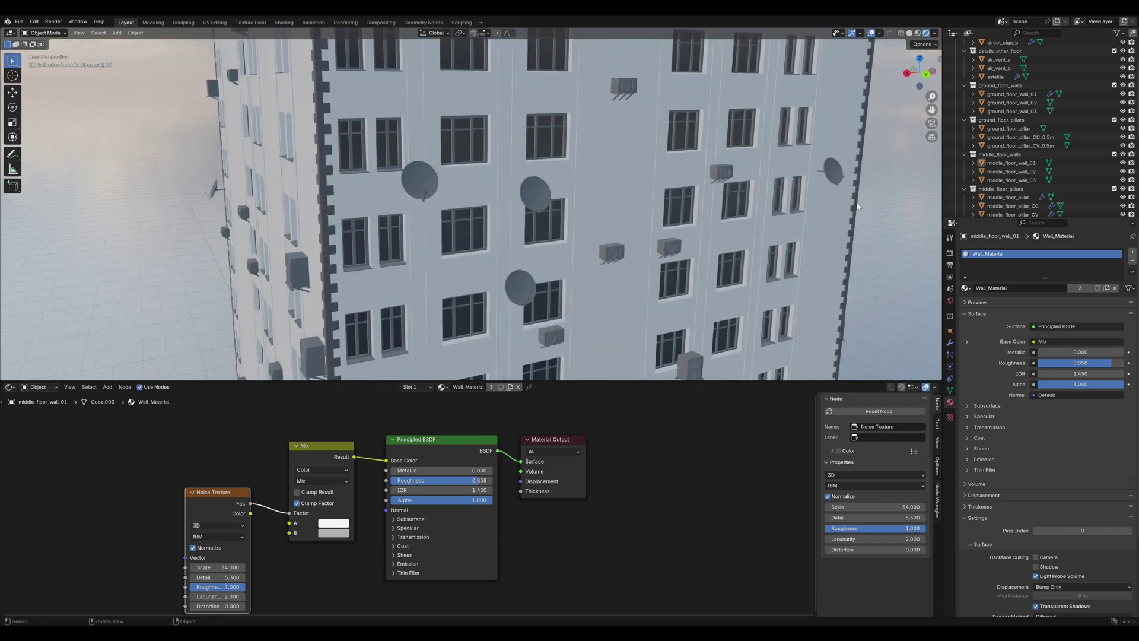
pyautogui.scroll(-5, 1014, 107)
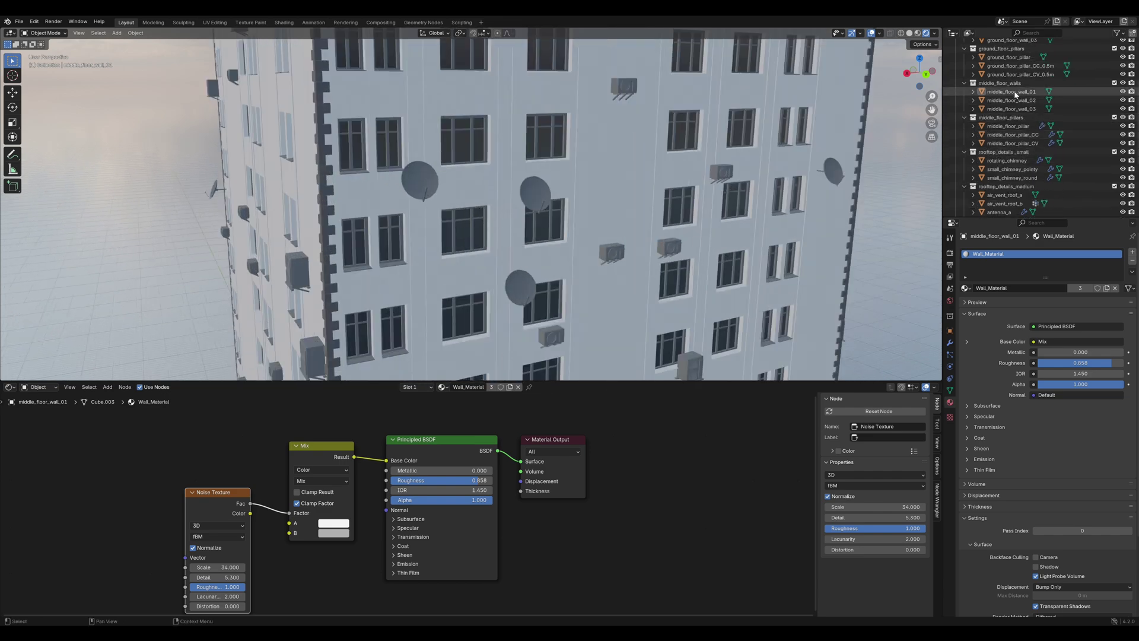
pyautogui.press('KP_Decimal')
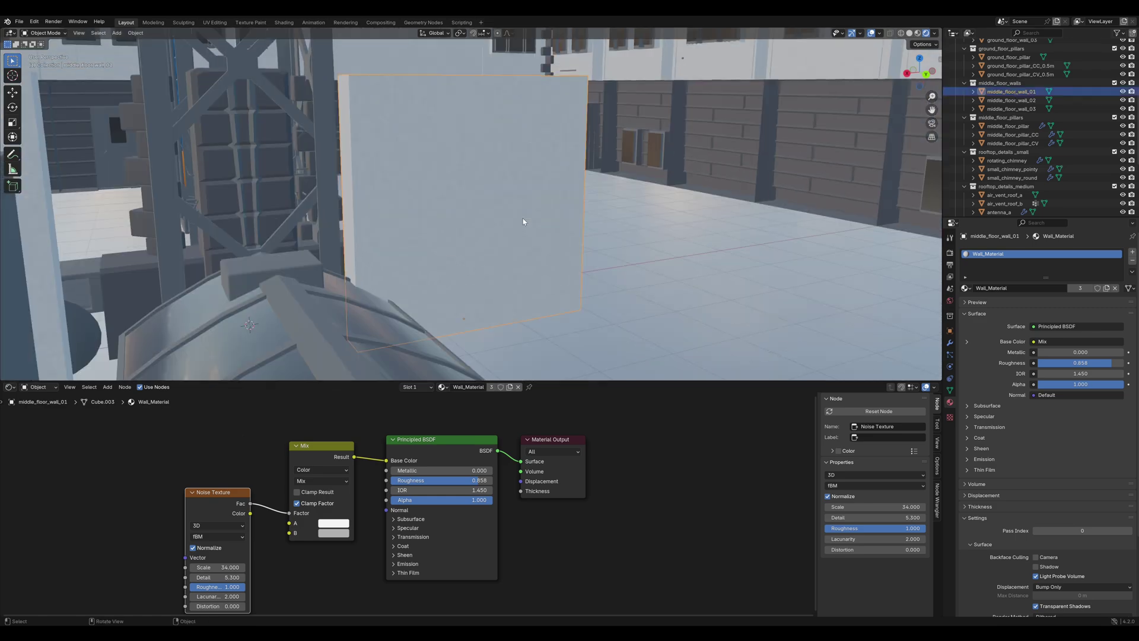
pyautogui.moveTo(523, 218); pyautogui.dragTo(231, 261, button='middle')
pyautogui.moveTo(613, 261); pyautogui.dragTo(627, 176, button='middle')
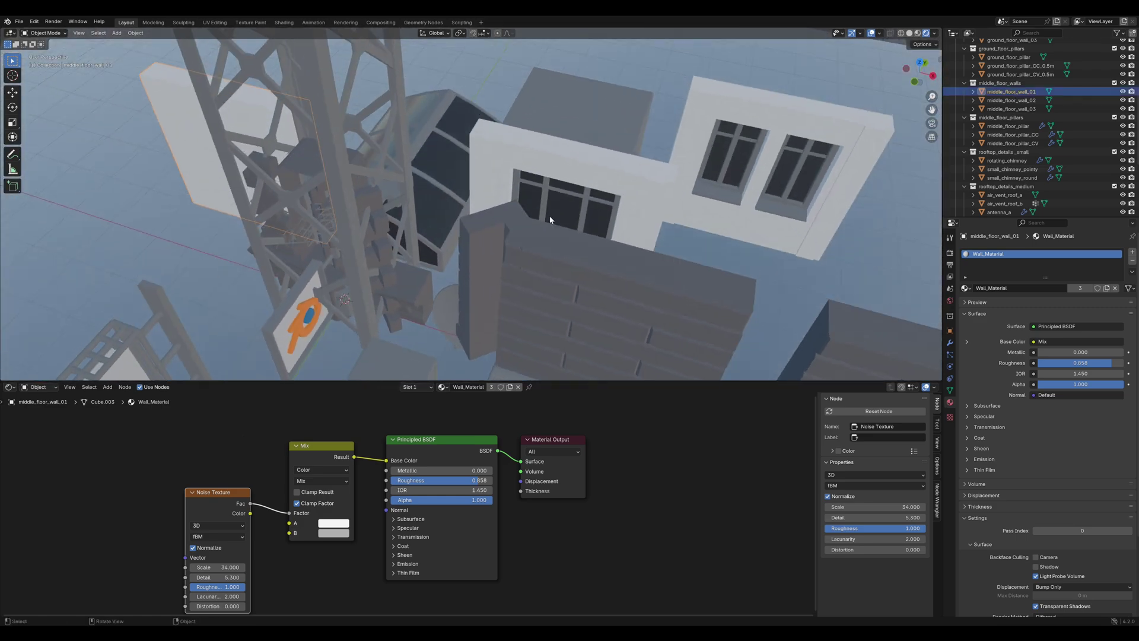
pyautogui.press('x')
pyautogui.click(629, 196)
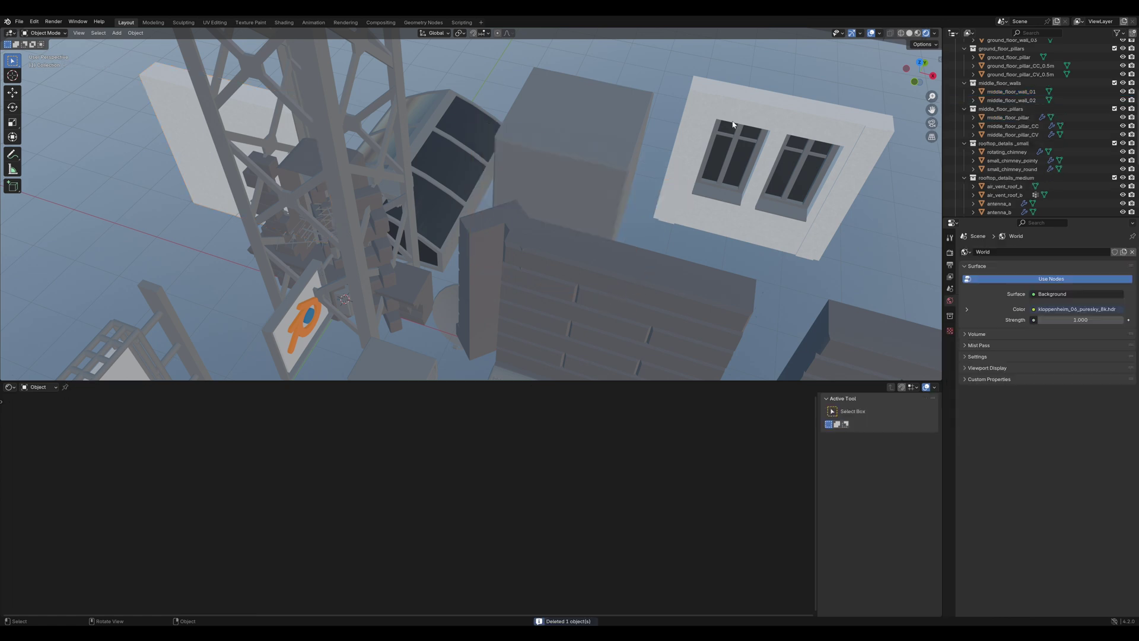
pyautogui.moveTo(629, 196); pyautogui.dragTo(426, 175, button='middle')
pyautogui.scroll(-6, 427, 177)
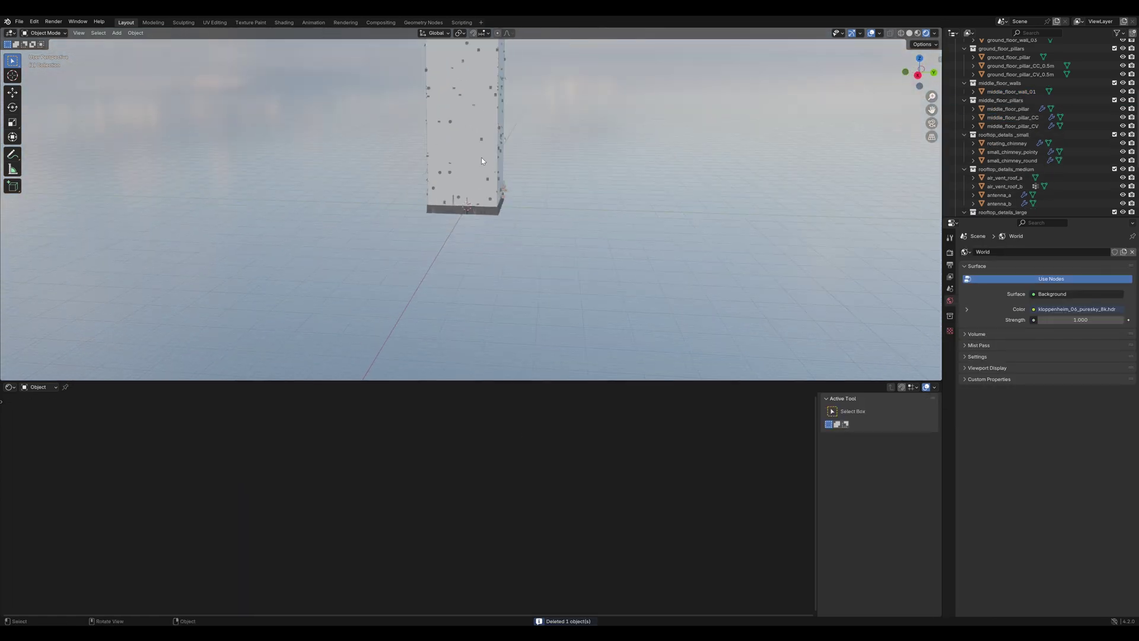
# Step: Duplicate middle_floor_wall_01 along the X axis and place the copy beside the original
pyautogui.keyDown('shift'); pyautogui.moveTo(492, 133); pyautogui.dragTo(532, 233, button='middle'); pyautogui.keyUp('shift')
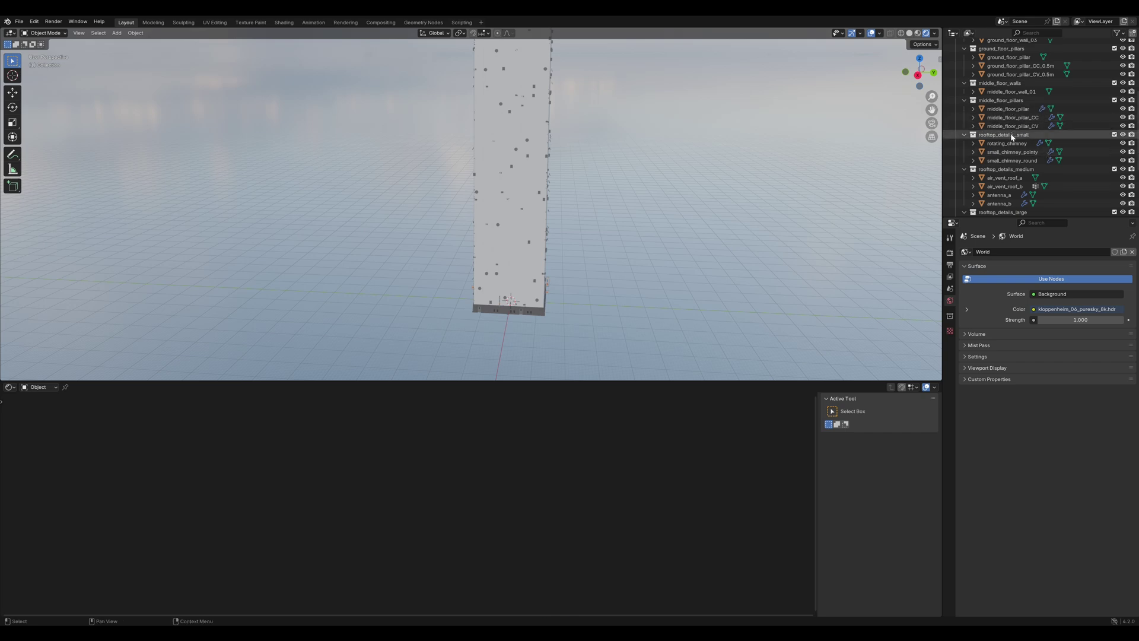
pyautogui.click(1012, 92)
pyautogui.press('KP_Decimal')
pyautogui.moveTo(496, 211); pyautogui.dragTo(539, 291, button='middle')
pyautogui.hotkey('shift', 'd')
pyautogui.press('x')
pyautogui.click(355, 279)
pyautogui.moveTo(357, 277); pyautogui.dragTo(492, 226, button='middle')
# Step: Add a vertical loop cut down the middle of the duplicated wall
pyautogui.press('Tab')
pyautogui.hotkey('ctrl', 'r')
pyautogui.click(501, 209)
# Step: Inset the two front faces of the split wall individually and extrude them inward to form recessed window panes
pyautogui.press('3')
pyautogui.click(556, 228)
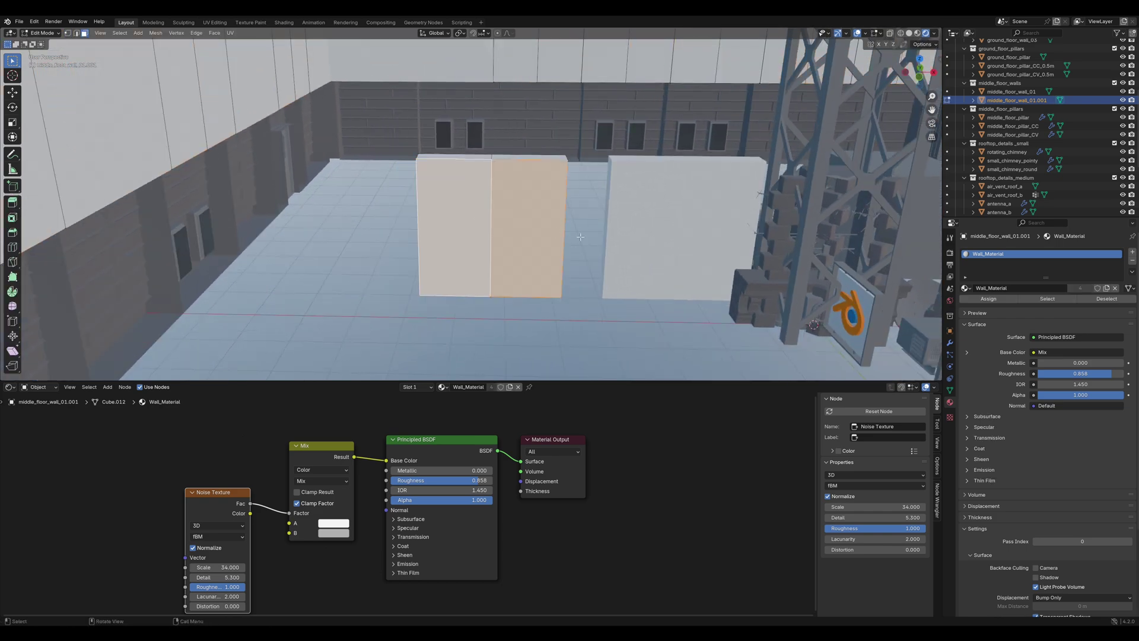
pyautogui.press('i')
pyautogui.click(576, 231)
pyautogui.scroll(4, 576, 231)
pyautogui.moveTo(569, 232); pyautogui.dragTo(597, 286, button='middle')
pyautogui.press('e')
pyautogui.click(611, 255)
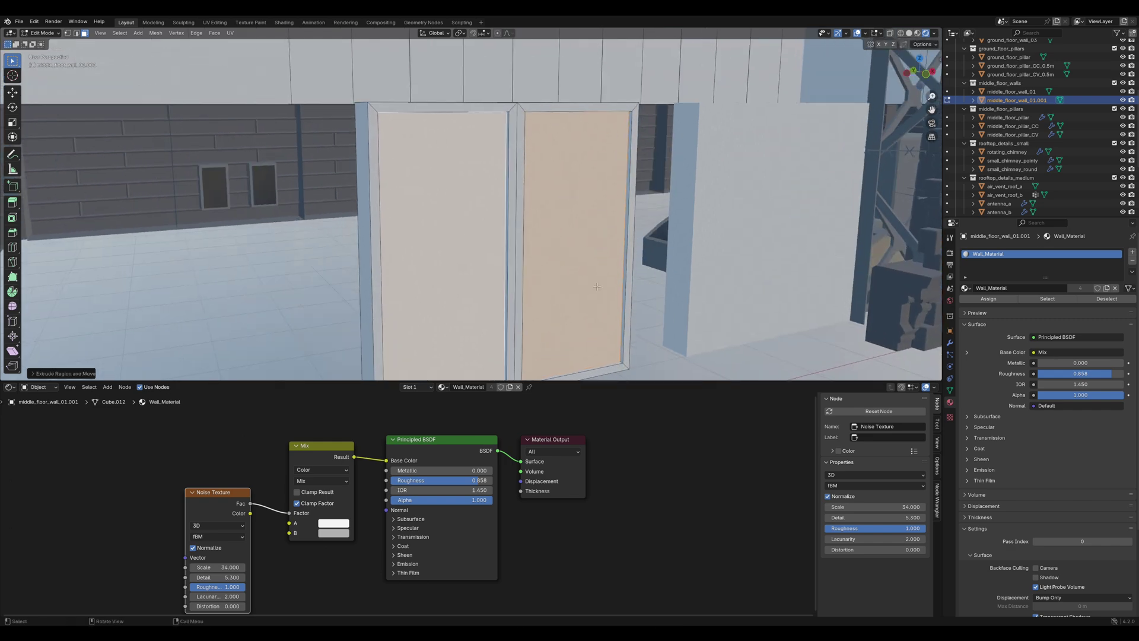
# Step: Assign proxy_mat_general_reflective to both panes through a second material slot and rename the material Window
pyautogui.click(1131, 251)
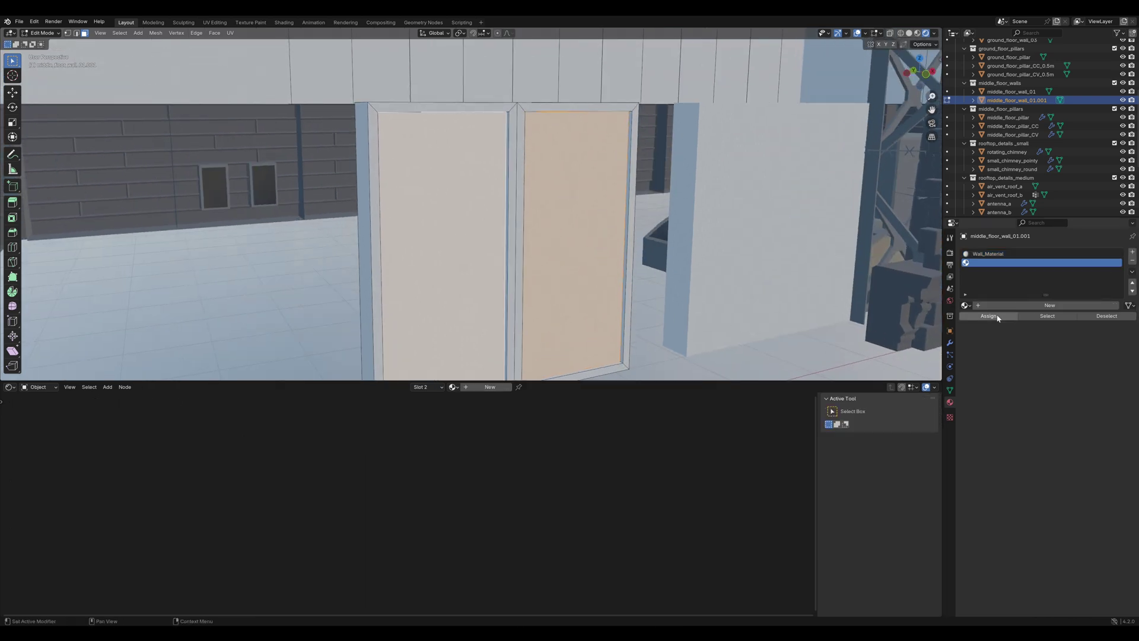
pyautogui.click(967, 306)
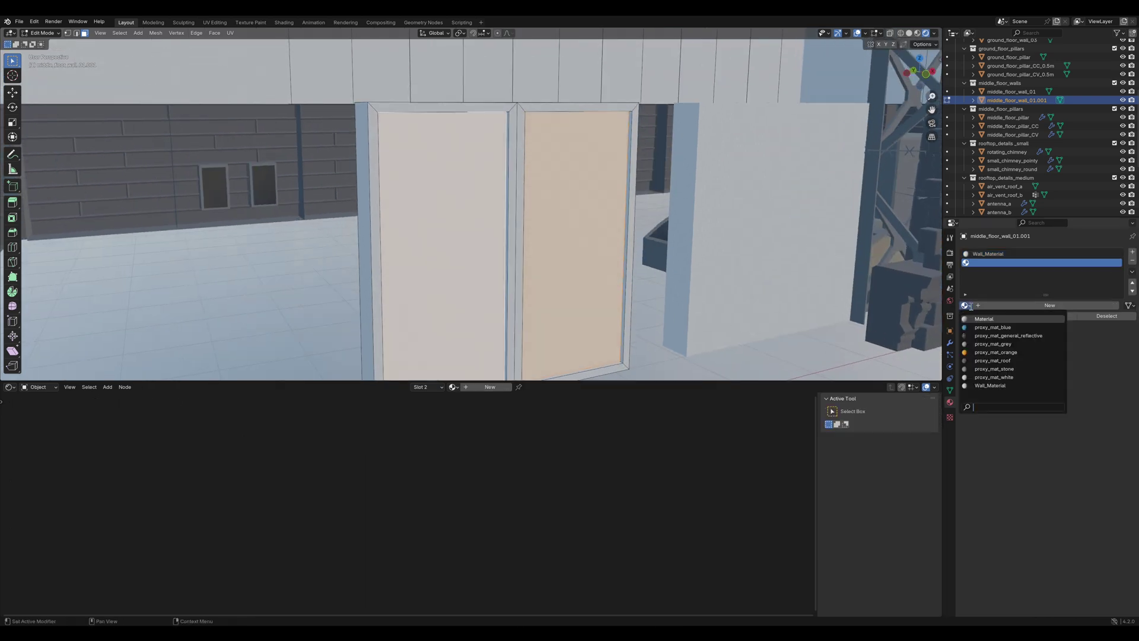
pyautogui.click(993, 336)
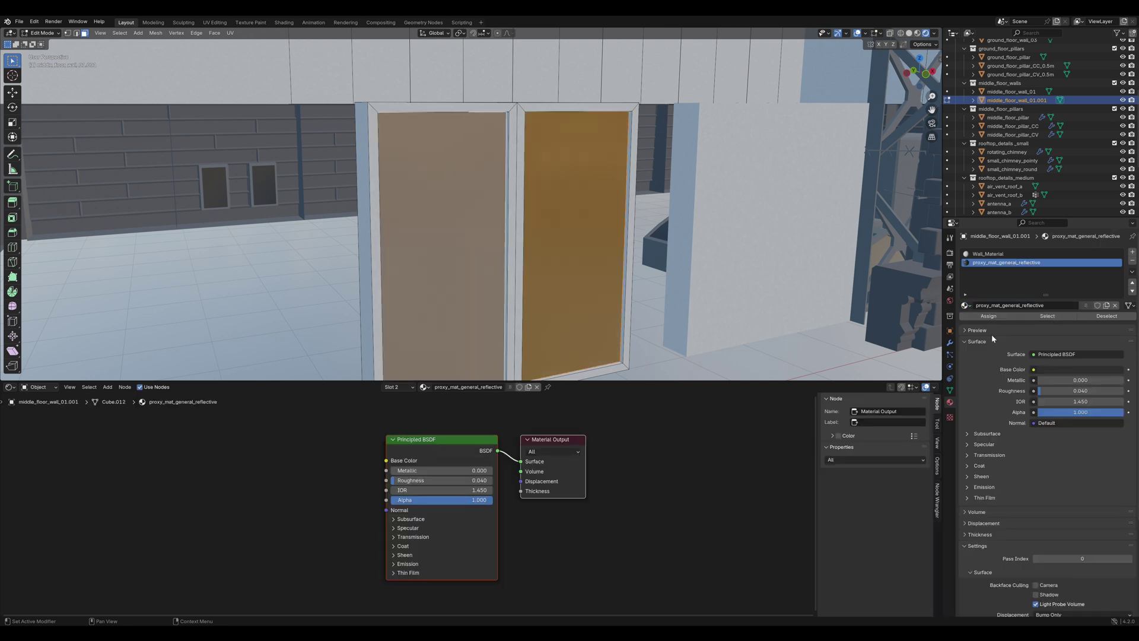
pyautogui.doubleClick(1021, 304)
pyautogui.hotkey('ctrl', 'a')
pyautogui.write('Window')
pyautogui.press('Return')
pyautogui.click(713, 347)
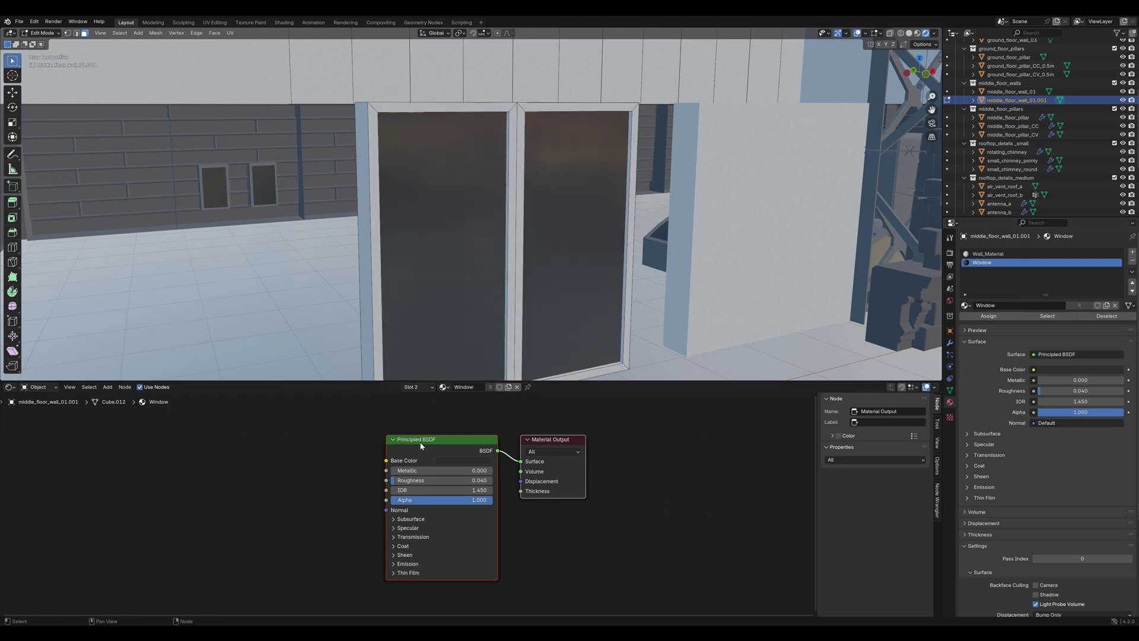
# Step: Replace the Window material's Principled BSDF with a Mix Shader connected to the Material Output's Surface
pyautogui.moveTo(421, 443); pyautogui.dragTo(441, 433)
pyautogui.press('x')
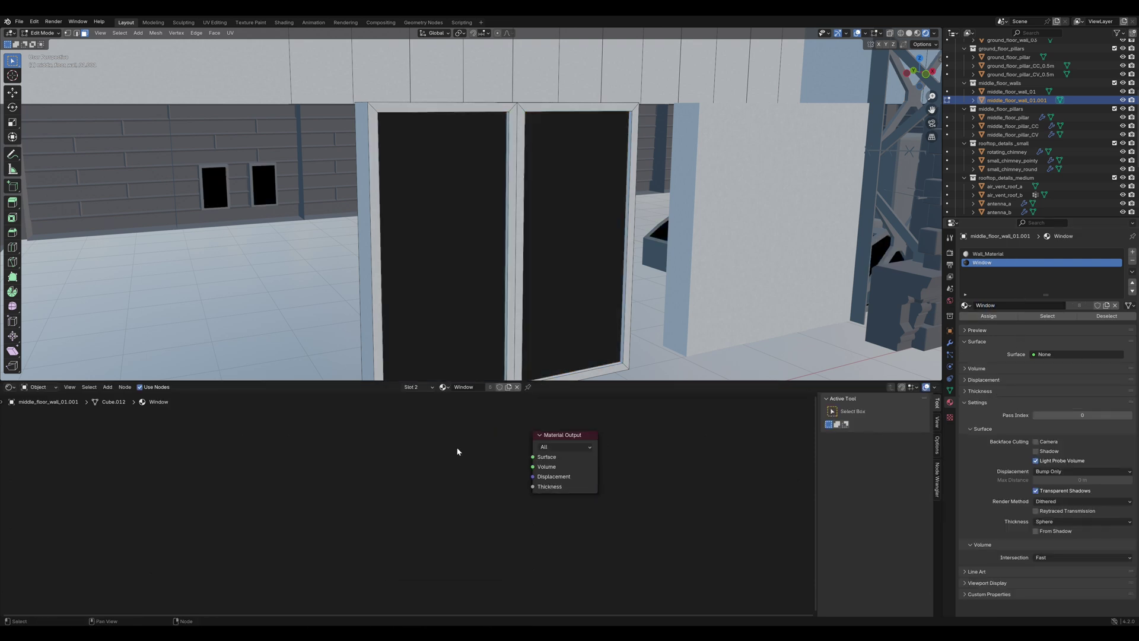
pyautogui.hotkey('shift', 'a')
pyautogui.write('mi')
pyautogui.press('Return')
pyautogui.click(444, 446)
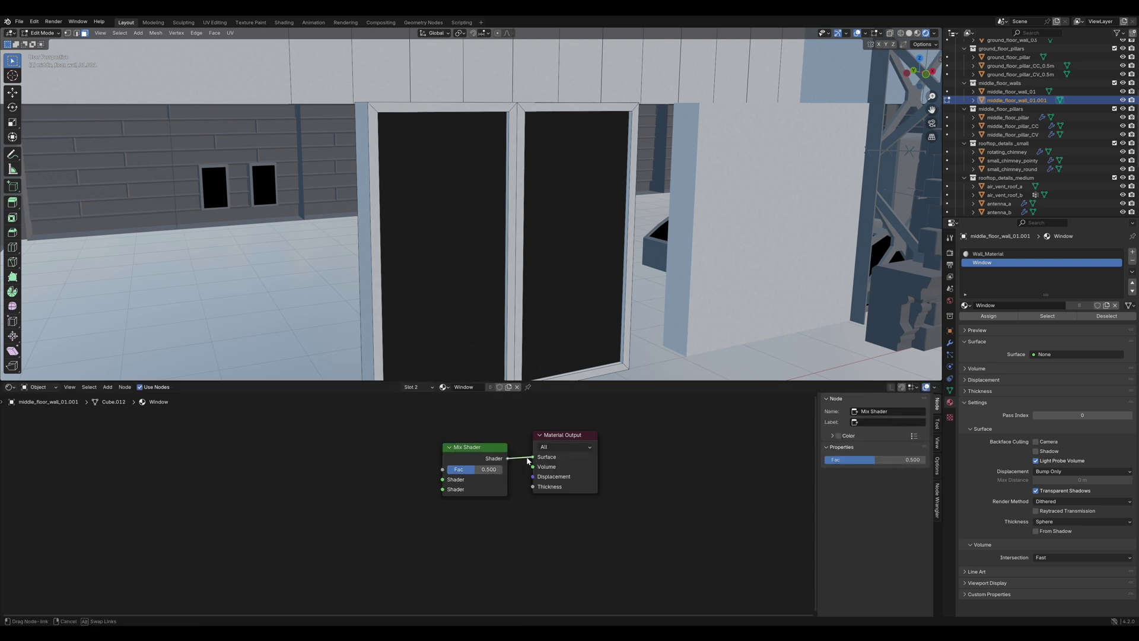
pyautogui.moveTo(529, 460); pyautogui.dragTo(532, 456)
# Step: Feed the Mix Shader's first shader input from a Glossy BSDF and its second from a Transparent BSDF
pyautogui.moveTo(443, 479); pyautogui.dragTo(313, 444)
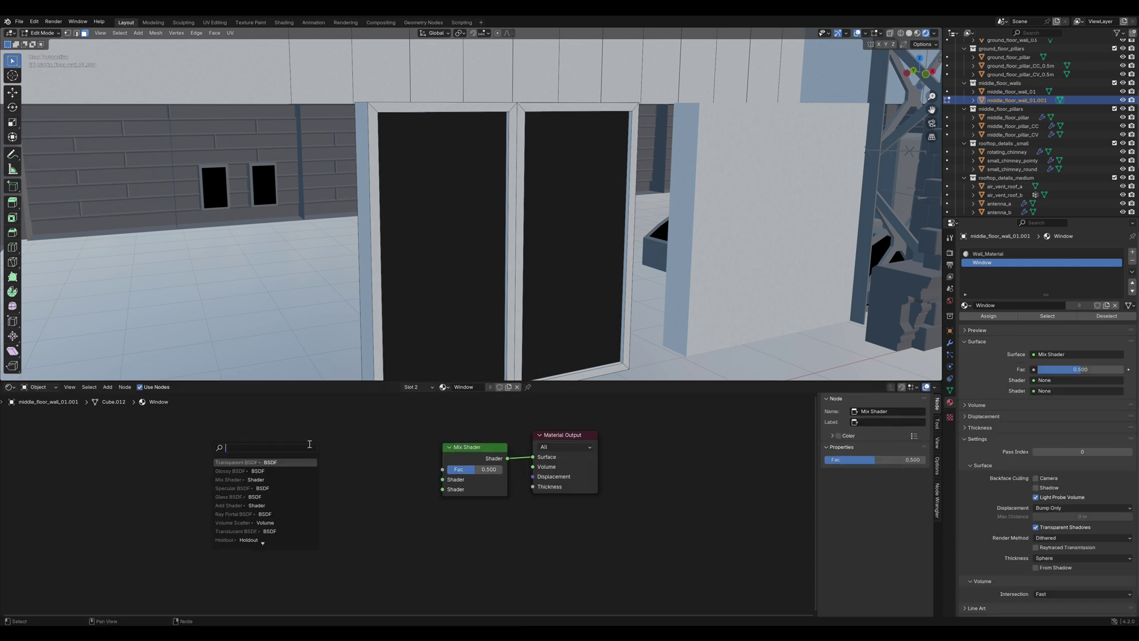
pyautogui.click(239, 471)
pyautogui.click(411, 522)
pyautogui.moveTo(443, 489); pyautogui.dragTo(392, 528)
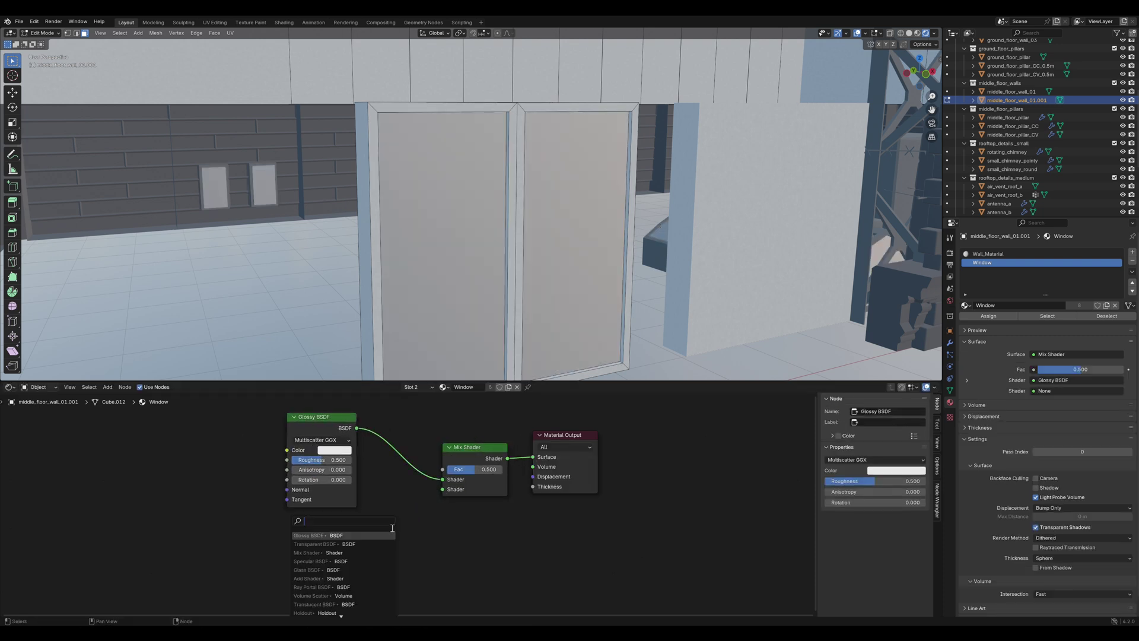
pyautogui.click(360, 543)
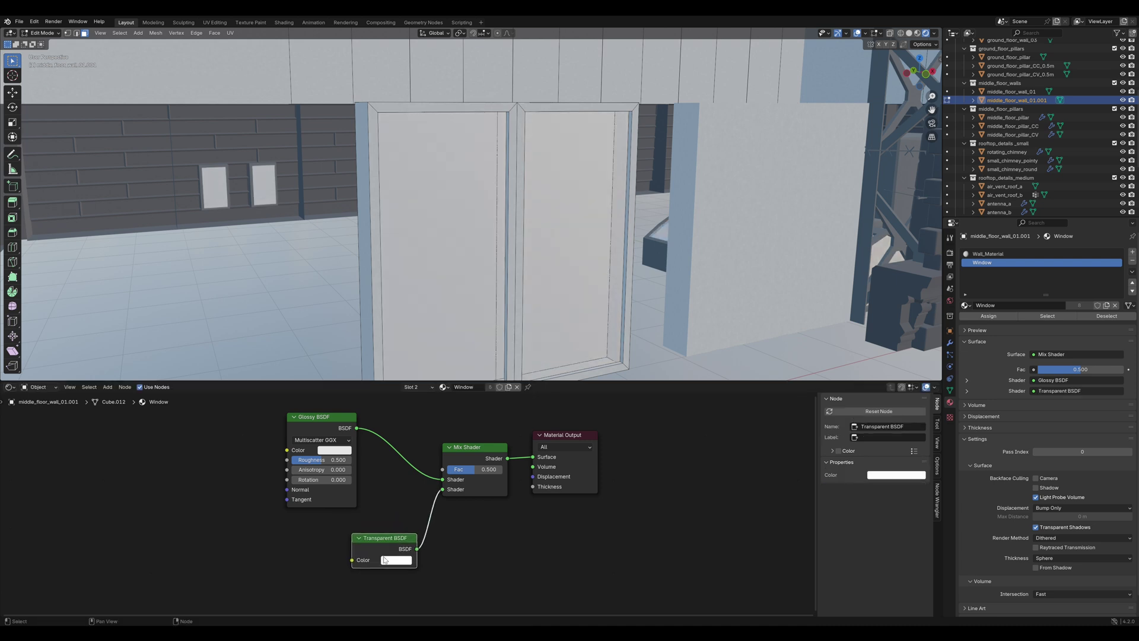
# Step: Set the Glossy and Transparent colors to light grey, with Glossy roughness 0.010 and a Mix Shader factor of 0.445
pyautogui.click(335, 451)
pyautogui.moveTo(413, 316); pyautogui.dragTo(412, 327)
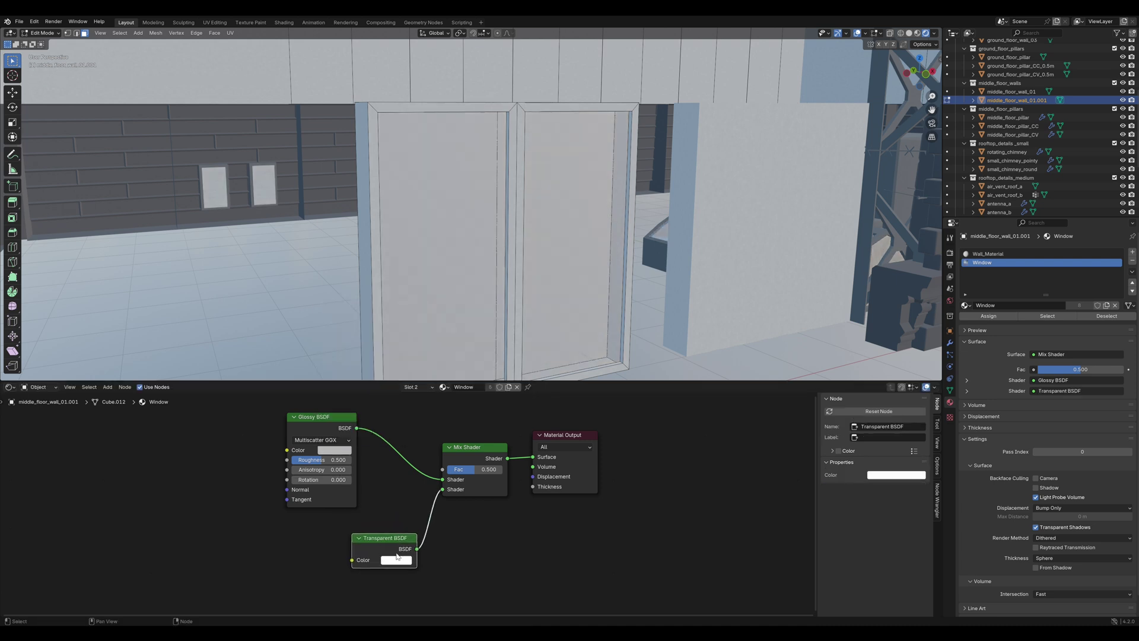
pyautogui.click(397, 559)
pyautogui.moveTo(474, 425); pyautogui.dragTo(474, 438)
pyautogui.moveTo(322, 461); pyautogui.dragTo(294, 460)
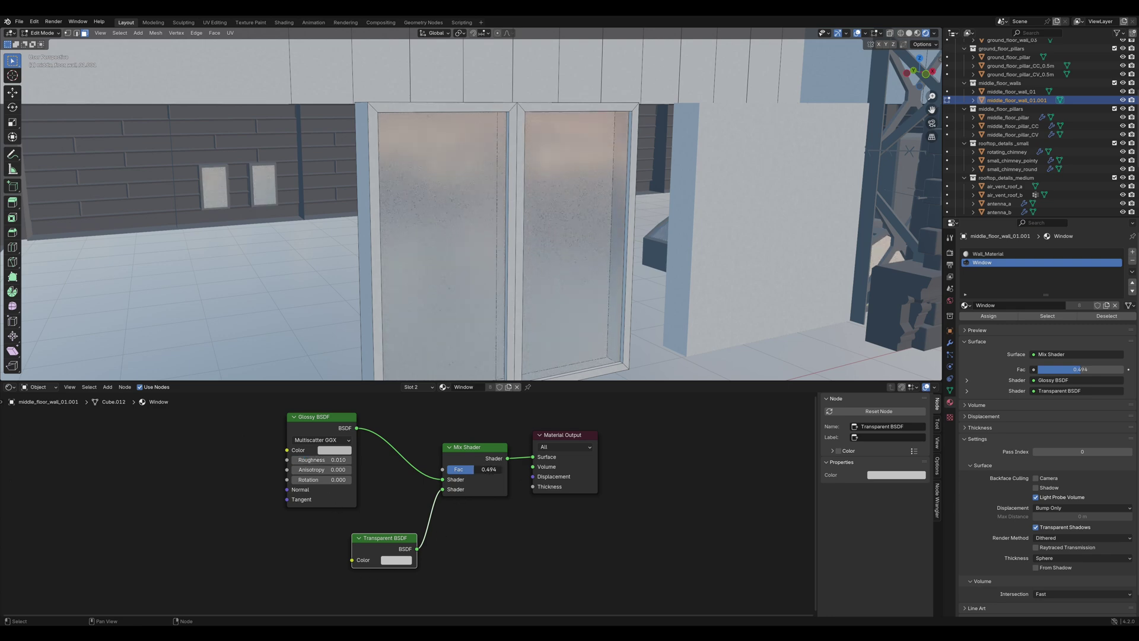
pyautogui.click(339, 451)
pyautogui.click(396, 559)
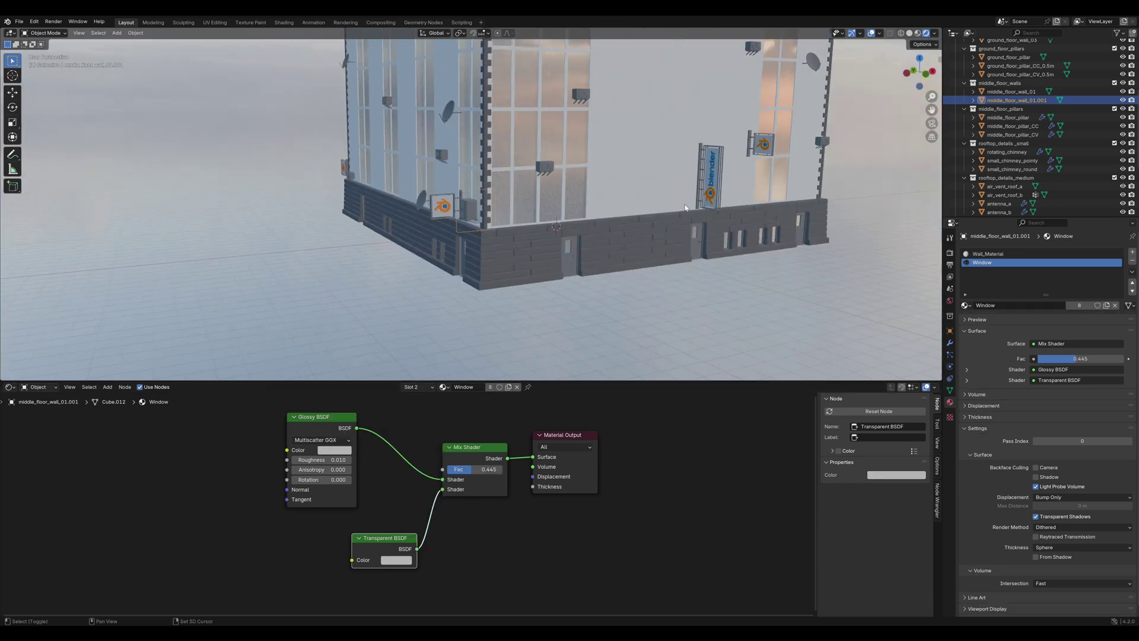
# Step: Duplicate the plain wall along the X axis and place the copy on the far side of the two-pane window wall
pyautogui.moveTo(686, 207); pyautogui.dragTo(613, 237, button='middle')
pyautogui.press('KP_Decimal')
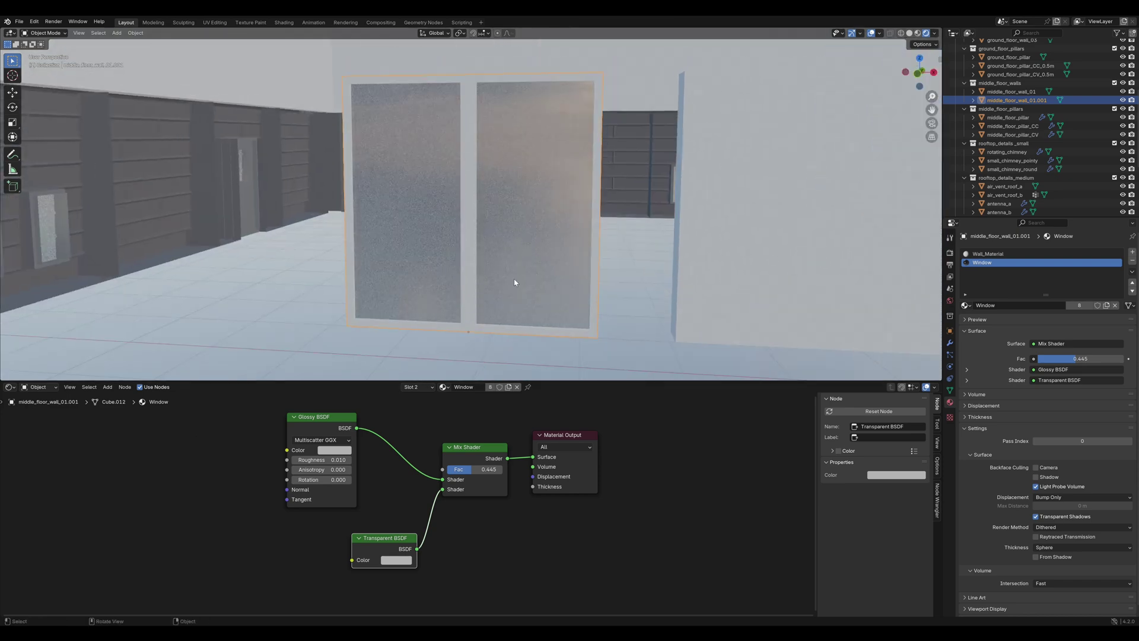
pyautogui.moveTo(531, 274); pyautogui.dragTo(539, 278, button='middle')
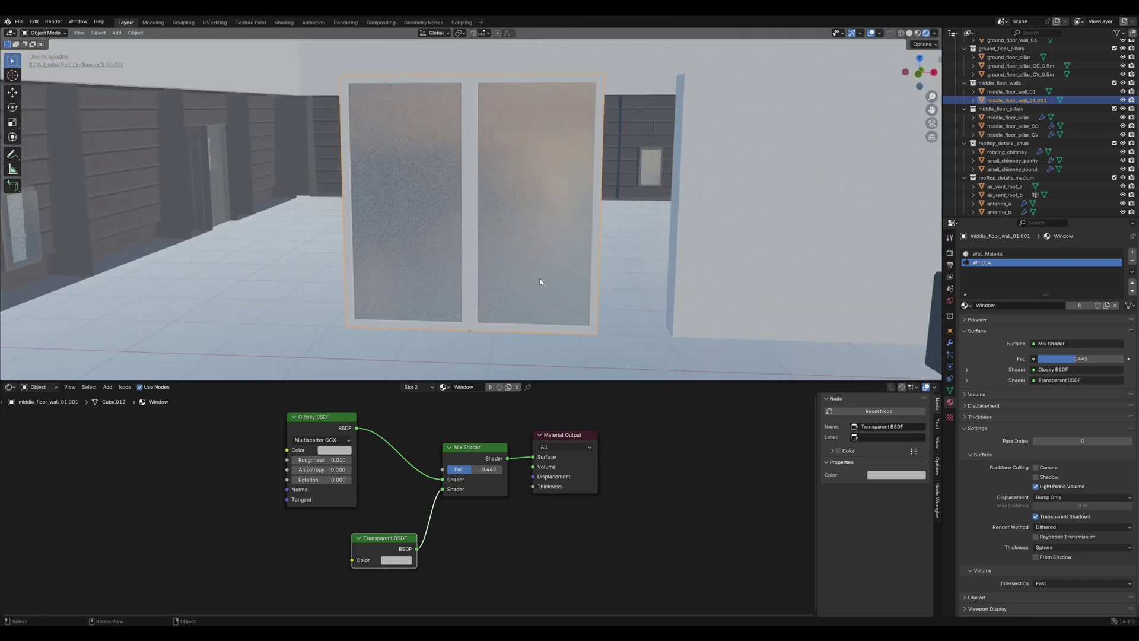
pyautogui.scroll(-3, 540, 280)
pyautogui.scroll(2, 546, 274)
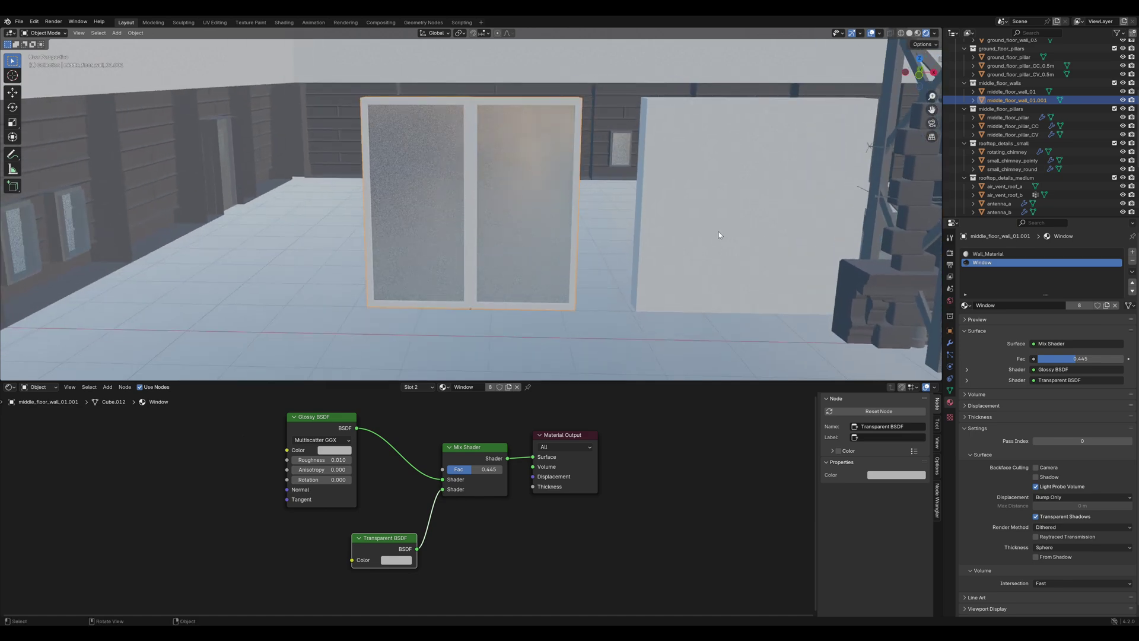
pyautogui.click(719, 235)
pyautogui.hotkey('shift', 'd')
pyautogui.press('x')
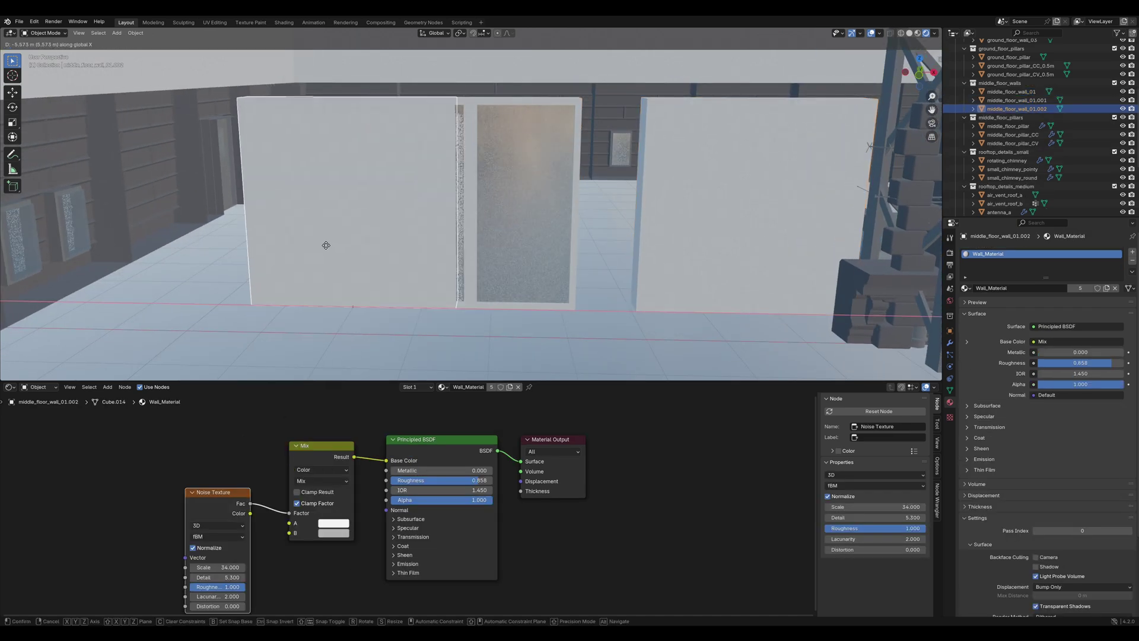
pyautogui.click(217, 234)
# Step: Inset the new wall copy's front face by about 0.08 m and extrude it inward as a single large pane
pyautogui.keyDown('shift'); pyautogui.moveTo(351, 232); pyautogui.dragTo(528, 240, button='middle'); pyautogui.keyUp('shift')
pyautogui.press('Tab')
pyautogui.hotkey('alt', 'a')
pyautogui.click(446, 217)
pyautogui.press('i')
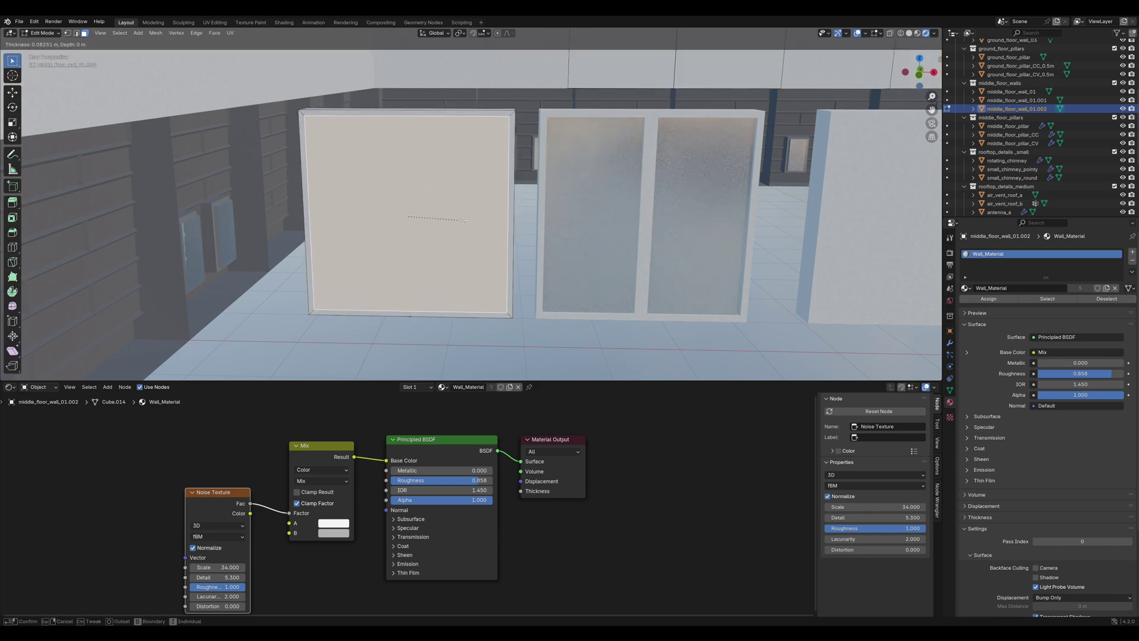
pyautogui.click(459, 220)
pyautogui.moveTo(449, 220); pyautogui.dragTo(471, 229, button='middle')
pyautogui.press('e')
pyautogui.click(465, 232)
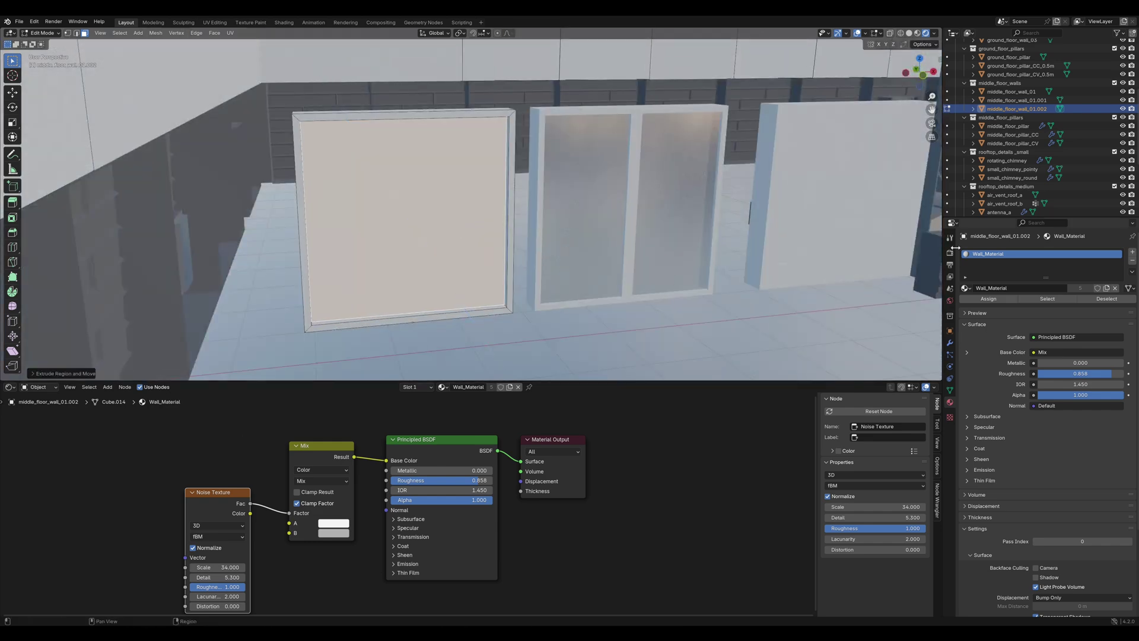
# Step: Assign the Window material to the single recessed pane through a second material slot and save the file
pyautogui.click(1133, 252)
pyautogui.click(964, 305)
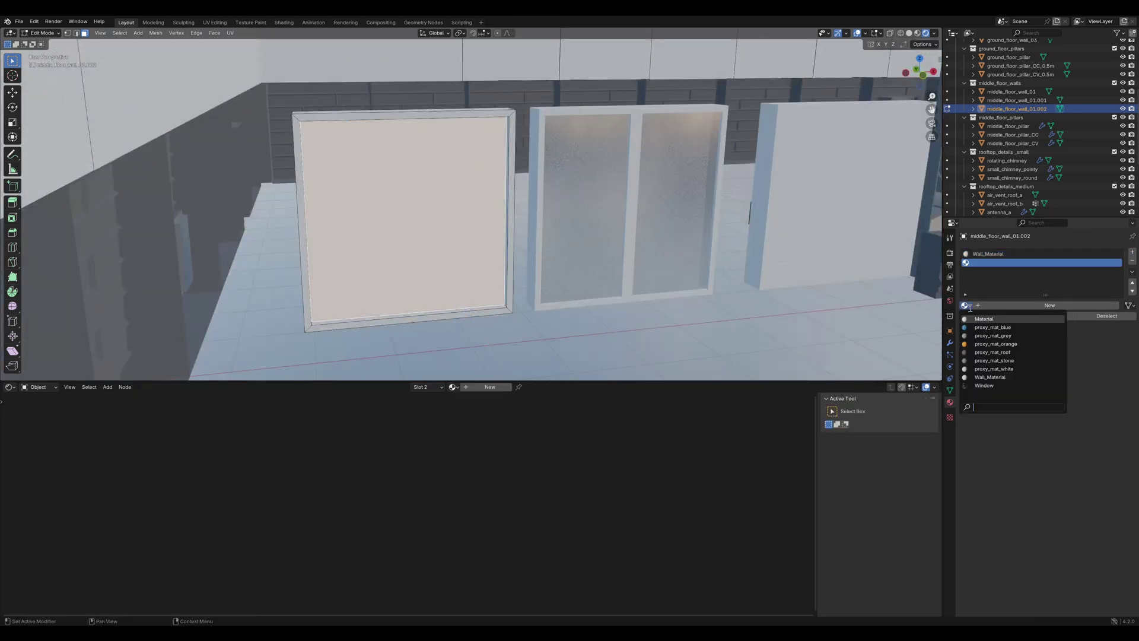
pyautogui.click(984, 386)
pyautogui.moveTo(510, 225); pyautogui.dragTo(520, 223, button='middle')
pyautogui.hotkey('ctrl', 's')
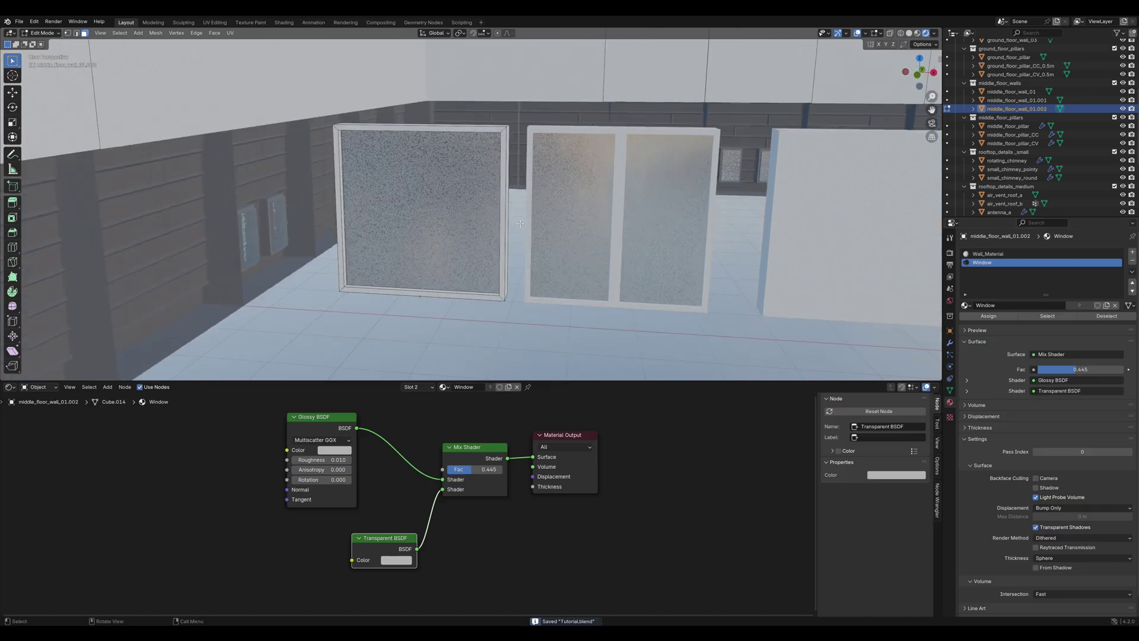
# Step: Leave mesh editing and duplicate the plain wall again, placing the copy over the two-pane window wall
pyautogui.scroll(-8, 520, 223)
pyautogui.keyDown('shift'); pyautogui.moveTo(811, 78); pyautogui.dragTo(603, 210, button='middle'); pyautogui.keyUp('shift')
pyautogui.press('Tab')
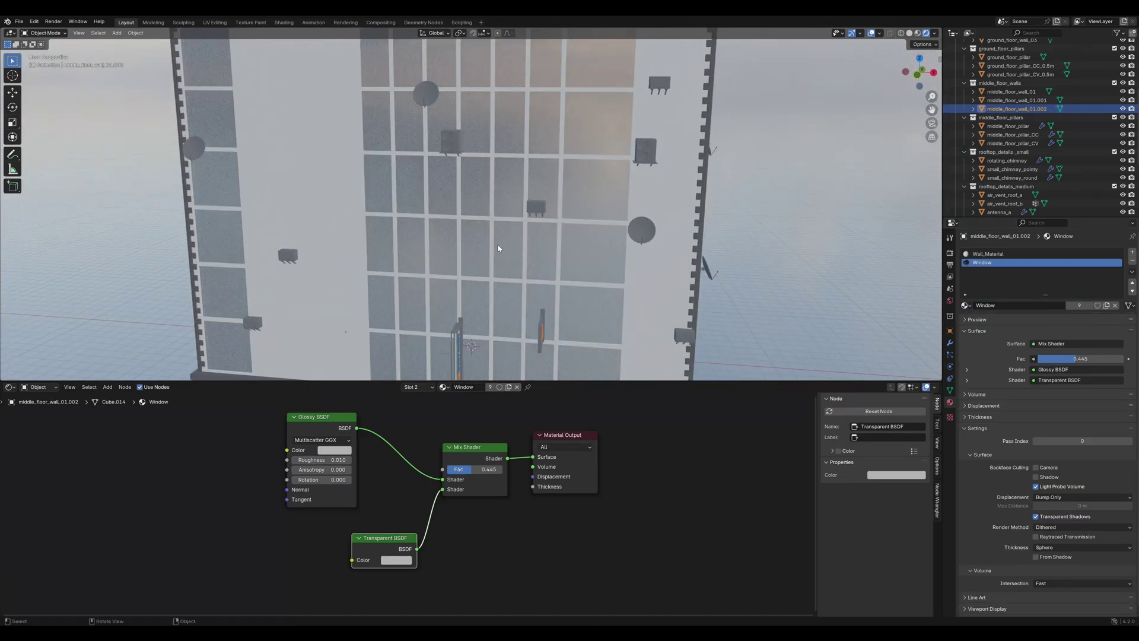
pyautogui.press('KP_Decimal')
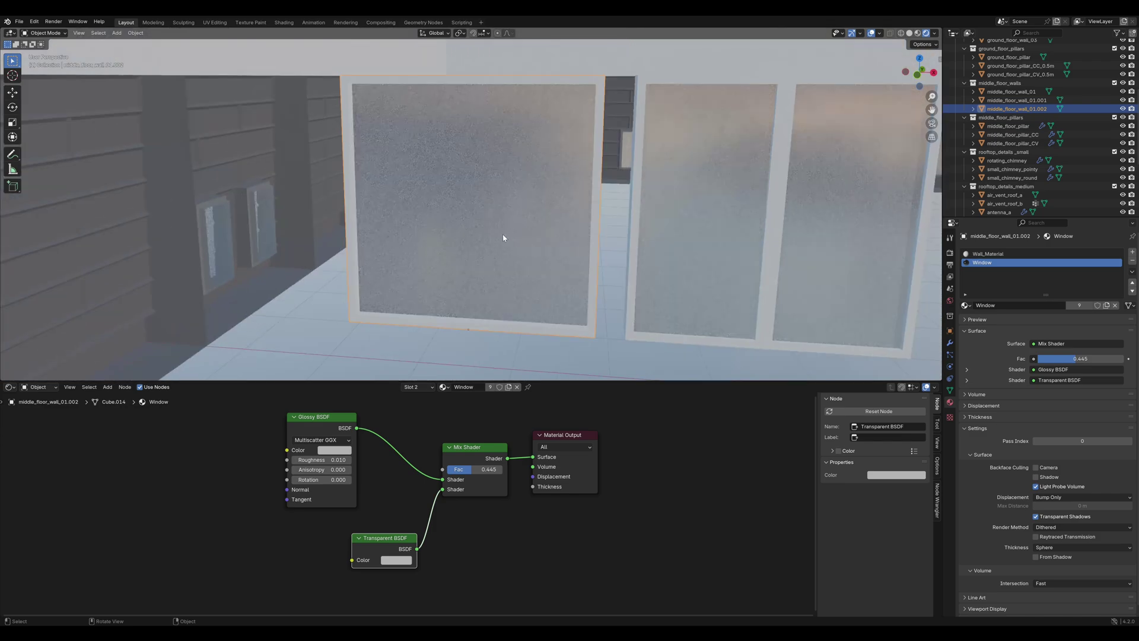
pyautogui.moveTo(503, 239); pyautogui.dragTo(534, 242, button='middle')
pyautogui.moveTo(682, 229); pyautogui.dragTo(445, 229, button='middle')
pyautogui.scroll(-5, 537, 232)
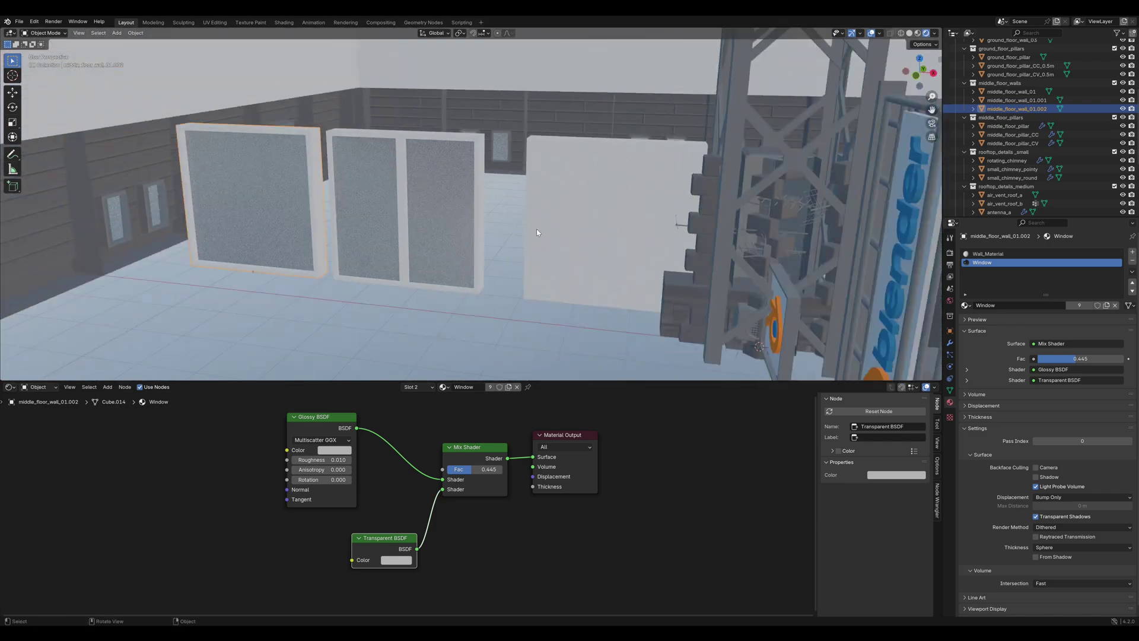
pyautogui.click(588, 220)
pyautogui.hotkey('shift', 'd')
pyautogui.click(380, 238)
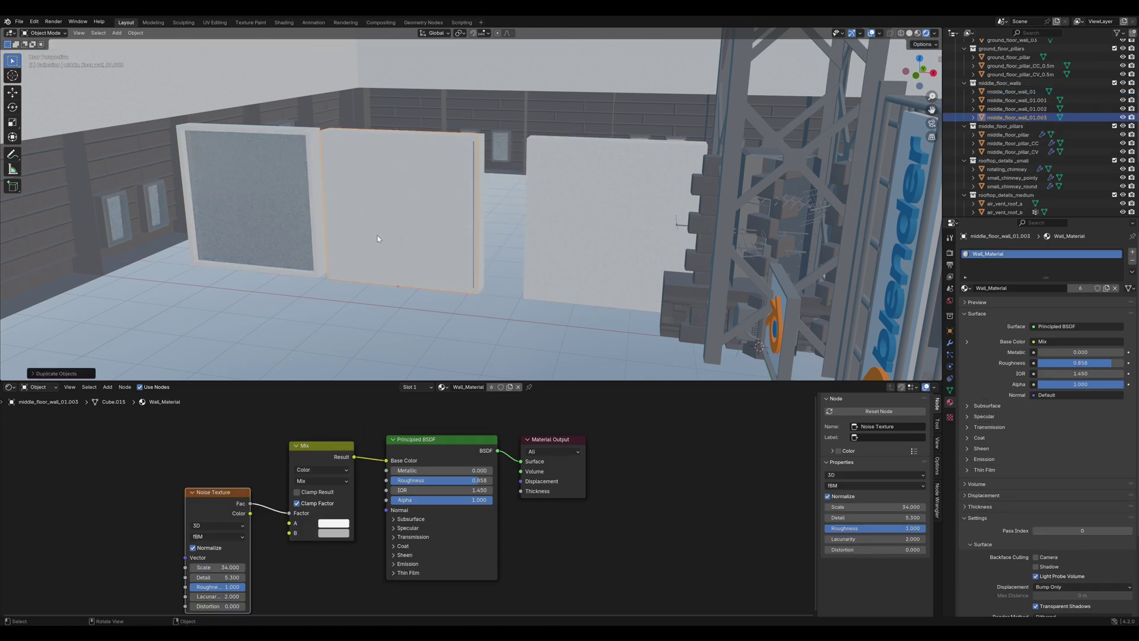
# Step: Isolate the new wall copy and add a cylinder with 70 vertices to its mesh
pyautogui.press('KP_Divide')
pyautogui.moveTo(347, 225)
pyautogui.mouseDown(button='middle')
pyautogui.moveTo(389, 249)
pyautogui.moveTo(338, 239)
pyautogui.mouseUp(button='middle')
pyautogui.press('Tab')
pyautogui.scroll(-3, 320, 261)
pyautogui.hotkey('alt', 'a')
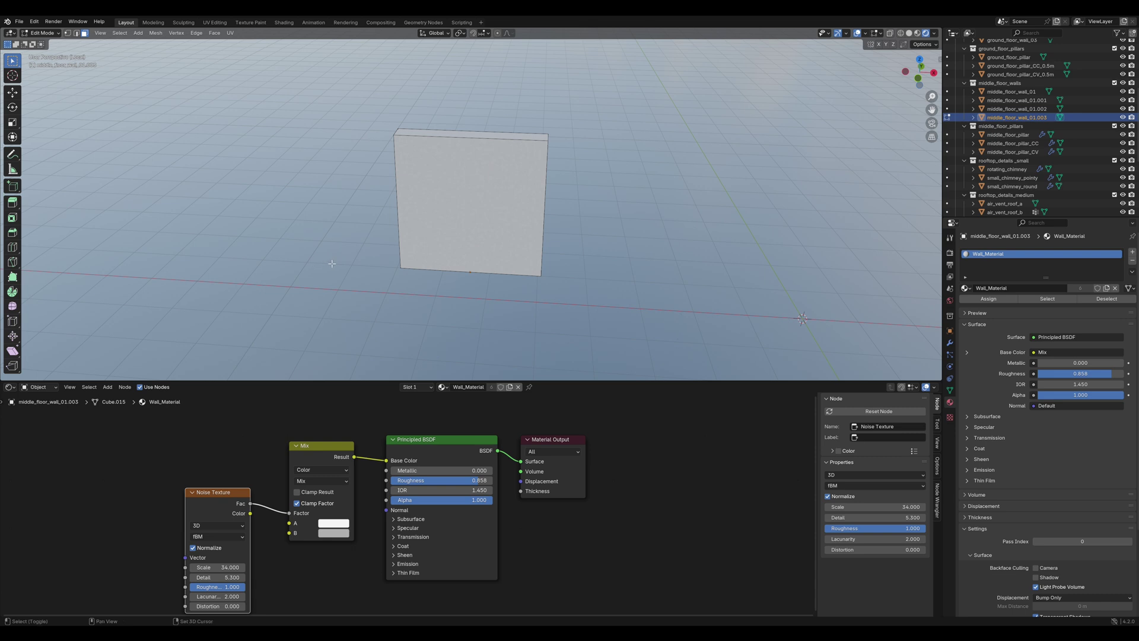
pyautogui.hotkey('shift', 'a')
pyautogui.click(313, 308)
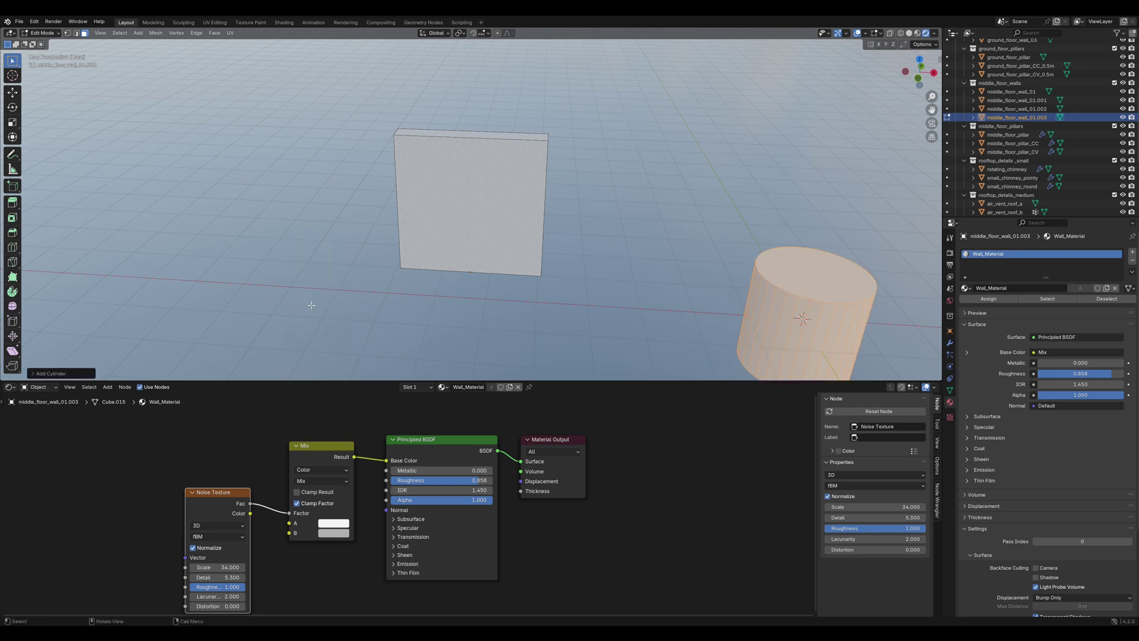
pyautogui.click(51, 375)
pyautogui.click(116, 272)
pyautogui.press('BackSpace')
pyautogui.write('70')
pyautogui.press('Return')
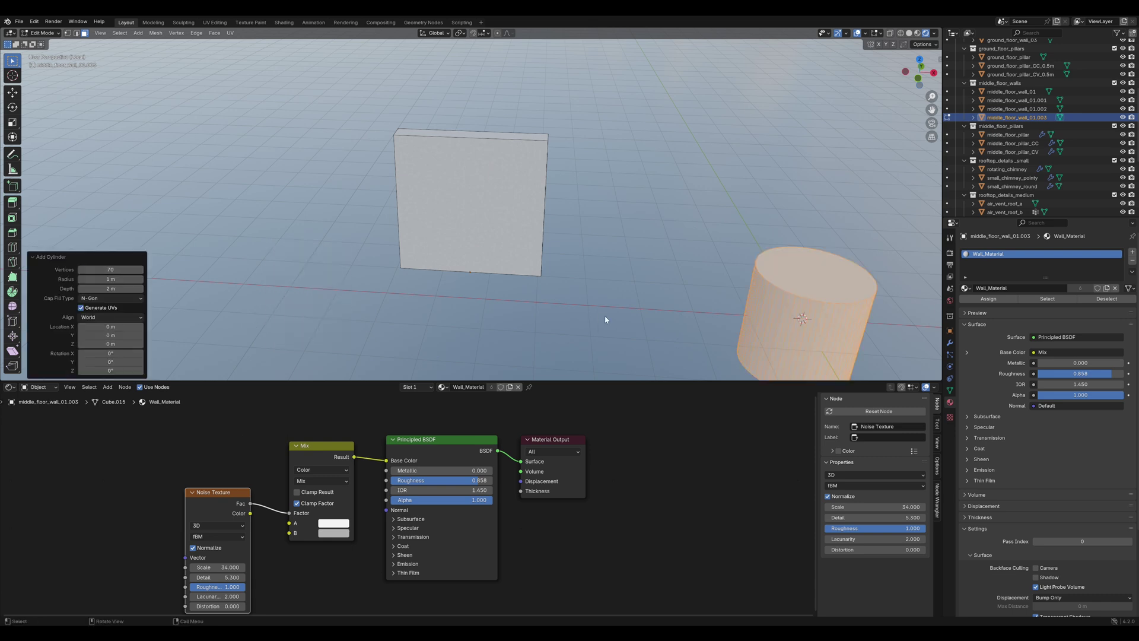
# Step: Position and scale the cylinder over the flat wall in top view so its diameter matches the wall's width
pyautogui.click(545, 275)
pyautogui.moveTo(544, 275)
pyautogui.mouseDown(button='middle')
pyautogui.moveTo(585, 272)
pyautogui.moveTo(561, 278)
pyautogui.mouseUp(button='middle')
pyautogui.press('l')
pyautogui.moveTo(757, 225); pyautogui.dragTo(647, 231, button='middle')
pyautogui.press('g')
pyautogui.press('x')
pyautogui.click(442, 268)
pyautogui.press('KP_7')
pyautogui.press('g')
pyautogui.click(436, 226)
pyautogui.press('s')
pyautogui.click(579, 249)
pyautogui.press('g')
pyautogui.click(500, 236)
# Step: Raise the cylinder along the Z axis to line up with the flat wall's height
pyautogui.press('KP_1')
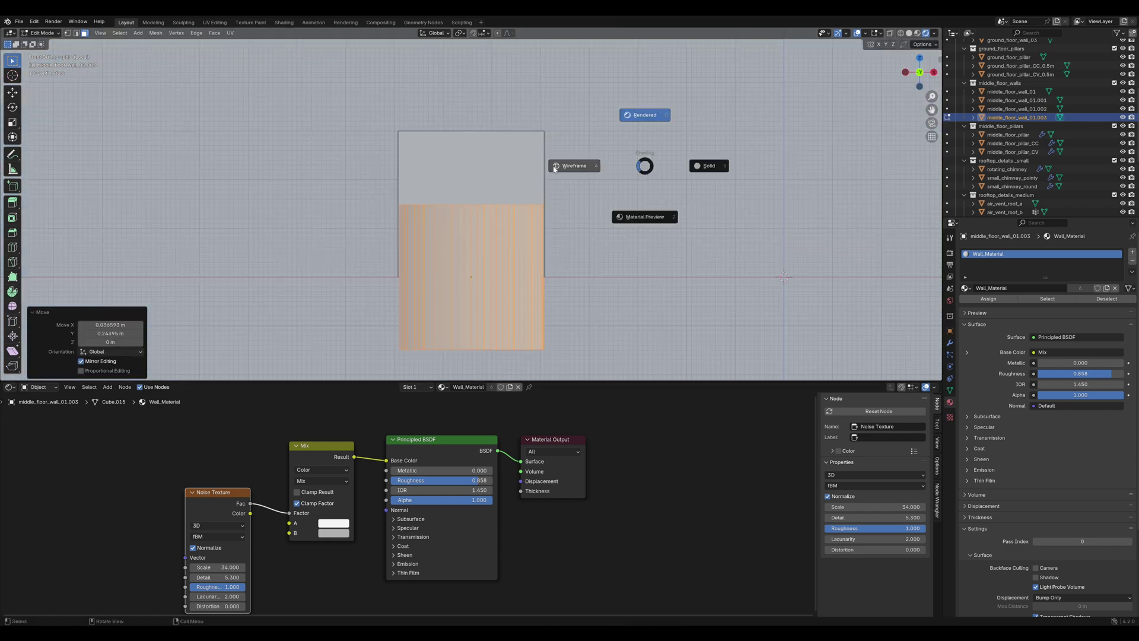
pyautogui.press('g')
pyautogui.press('z')
pyautogui.click(569, 178)
# Step: Select the side faces around the rear half of the cylinder and delete them
pyautogui.moveTo(570, 178)
pyautogui.mouseDown(button='middle')
pyautogui.moveTo(585, 196)
pyautogui.moveTo(587, 233)
pyautogui.moveTo(658, 178)
pyautogui.moveTo(638, 204)
pyautogui.moveTo(679, 242)
pyautogui.moveTo(586, 261)
pyautogui.moveTo(579, 249)
pyautogui.mouseUp(button='middle')
pyautogui.hotkey('alt', 'a')
pyautogui.press('c')
pyautogui.moveTo(513, 226); pyautogui.dragTo(393, 232)
pyautogui.rightClick(319, 262)
pyautogui.moveTo(319, 262); pyautogui.dragTo(422, 255, button='middle')
pyautogui.press('c')
pyautogui.moveTo(494, 237)
pyautogui.mouseDown()
pyautogui.moveTo(439, 235)
pyautogui.moveTo(449, 225)
pyautogui.mouseUp()
pyautogui.rightClick(467, 228)
pyautogui.press('x')
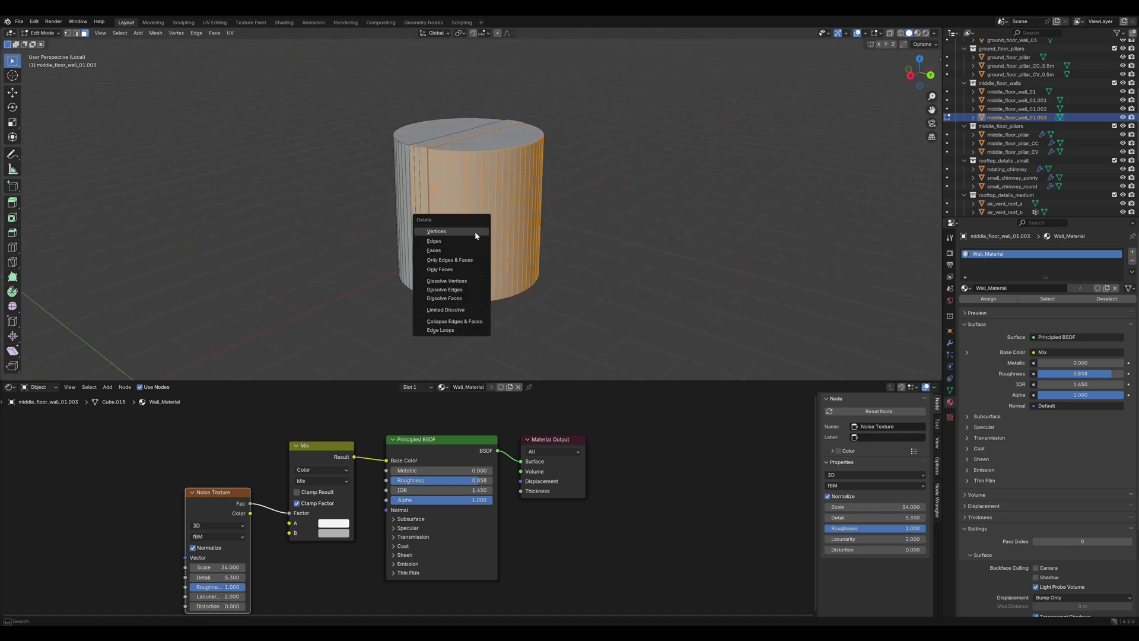
pyautogui.click(457, 254)
# Step: Delete the original flat wall block linked inside the cylinder
pyautogui.moveTo(482, 253); pyautogui.dragTo(434, 196, button='middle')
pyautogui.press('l')
pyautogui.press('x')
pyautogui.click(432, 194)
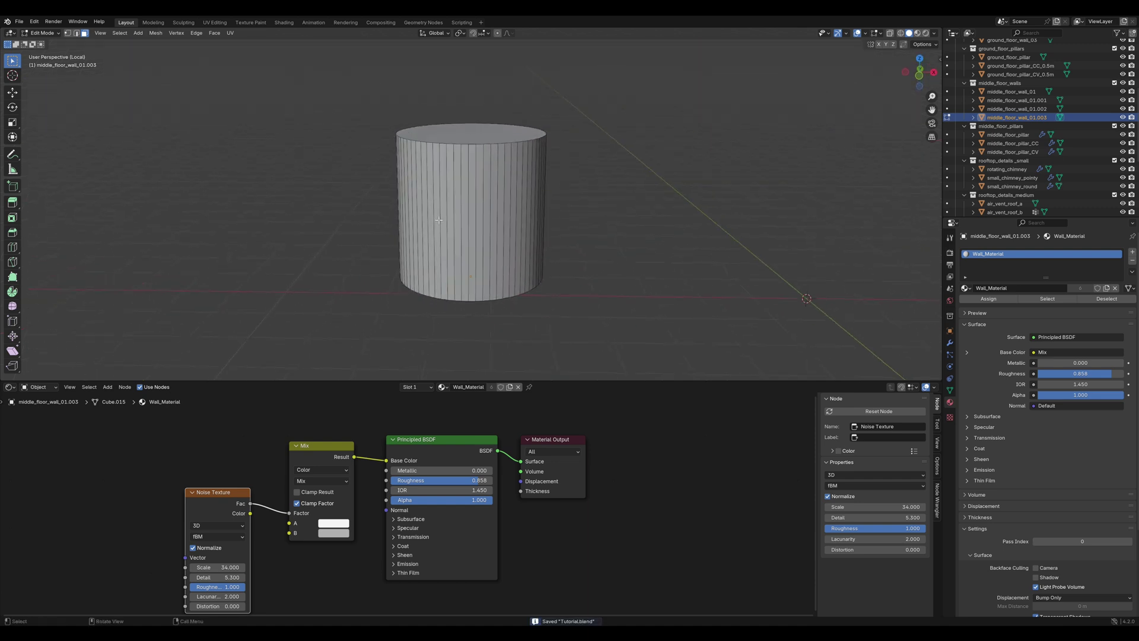
# Step: Add two horizontal loop cuts around the cylinder and scale them apart along Z to form a tall middle band
pyautogui.hotkey('ctrl', 'r')
pyautogui.scroll(1, 442, 222)
pyautogui.click(447, 218)
pyautogui.rightClick(511, 238)
pyautogui.press('s')
pyautogui.press('z')
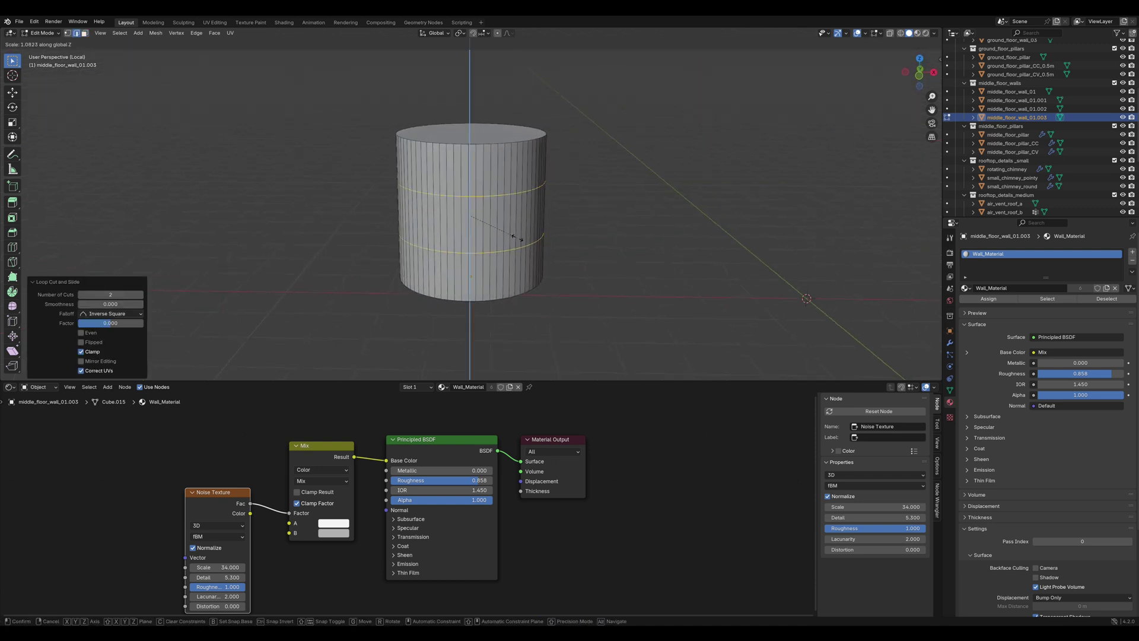
pyautogui.click(580, 234)
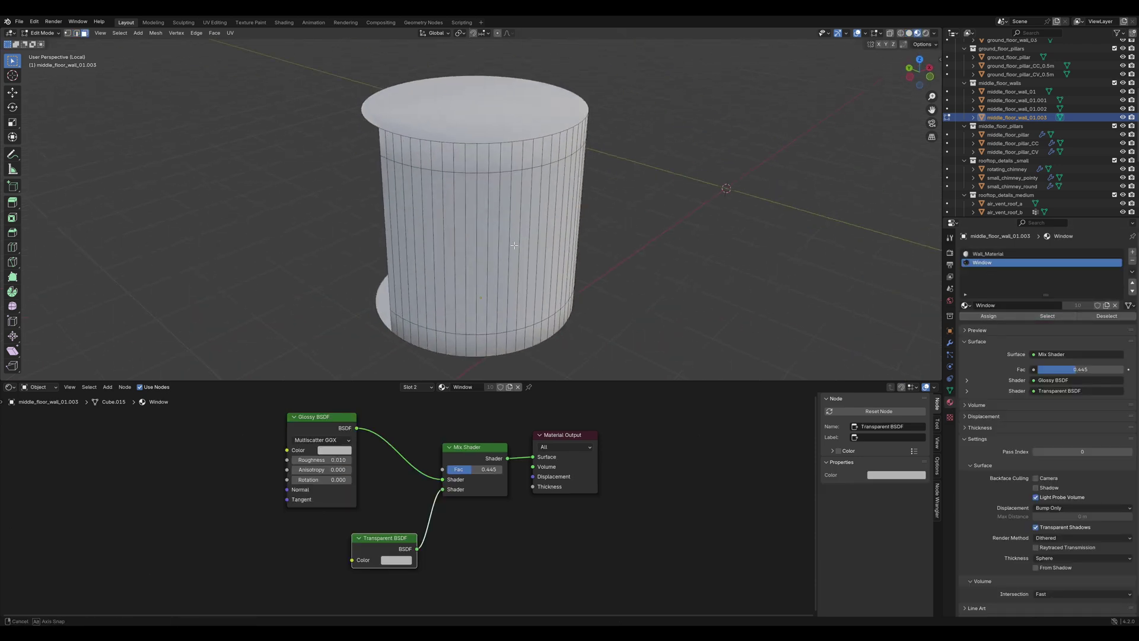
# Step: Assign the Window material to the curved middle band and return from isolated mesh editing to the full scene
pyautogui.click(1047, 316)
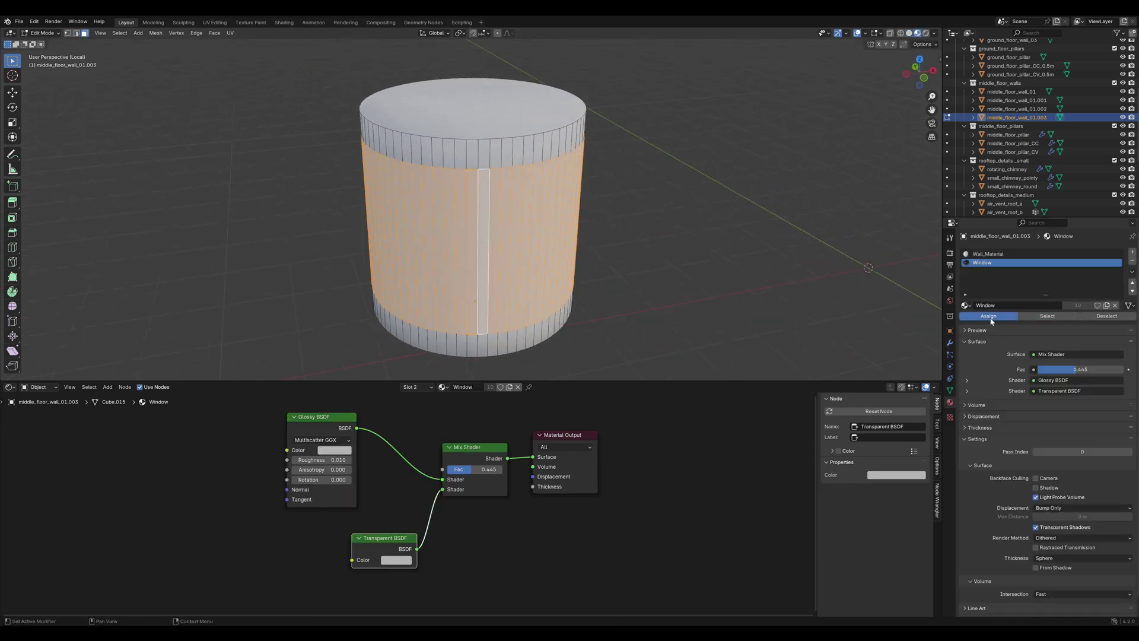
pyautogui.click(599, 260)
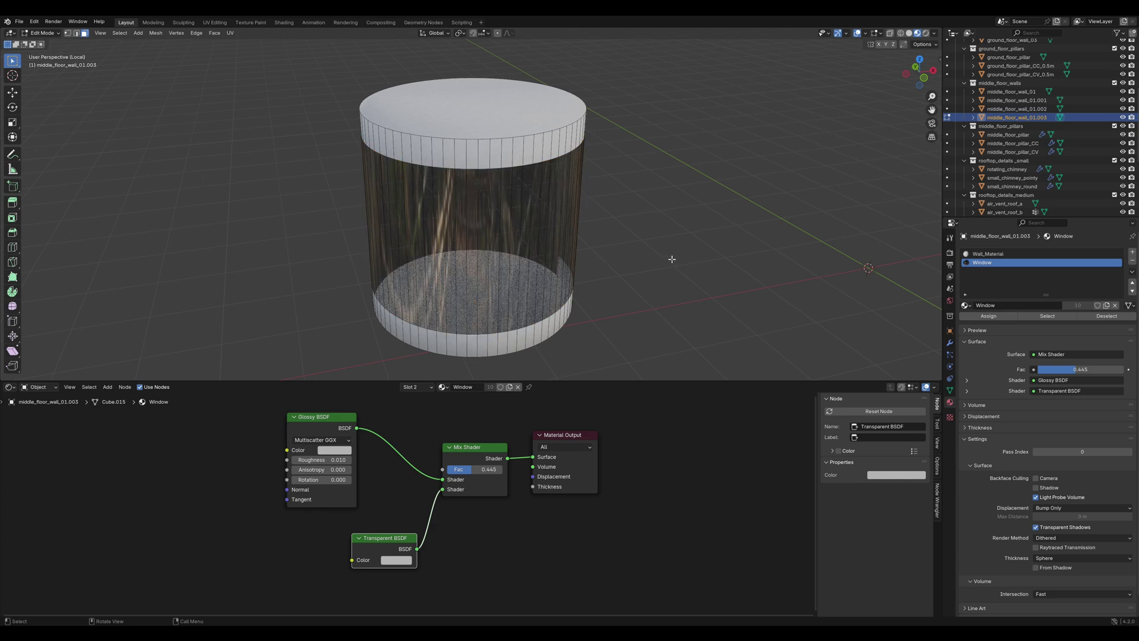
pyautogui.moveTo(672, 259); pyautogui.dragTo(475, 223, button='middle')
pyautogui.rightClick(475, 223)
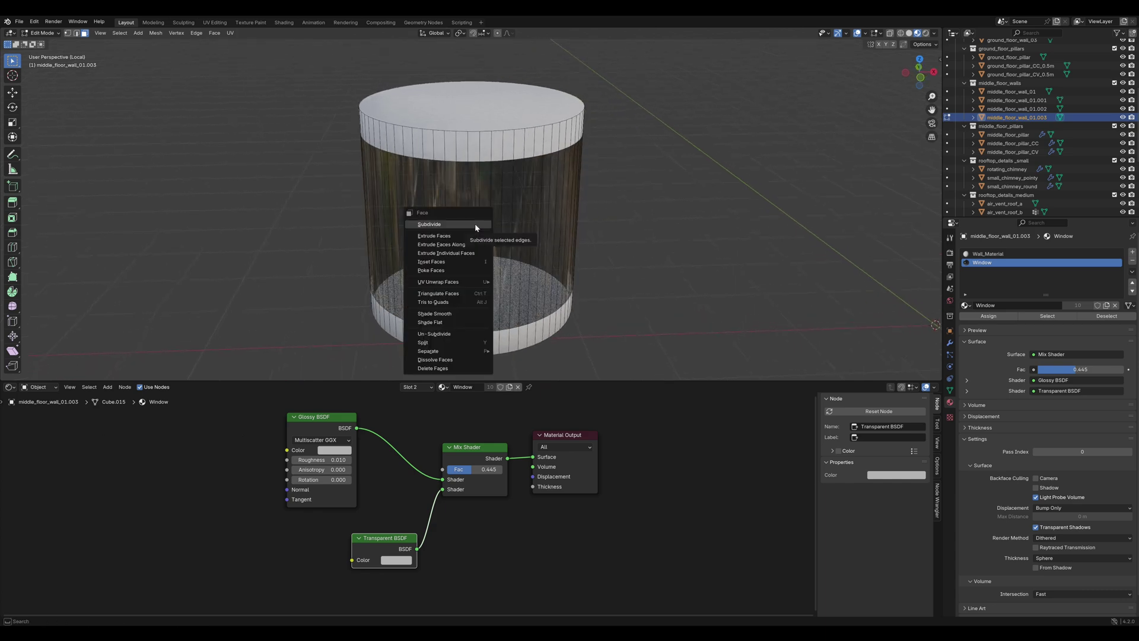
pyautogui.press('Escape')
pyautogui.press('Tab')
pyautogui.press('KP_Divide')
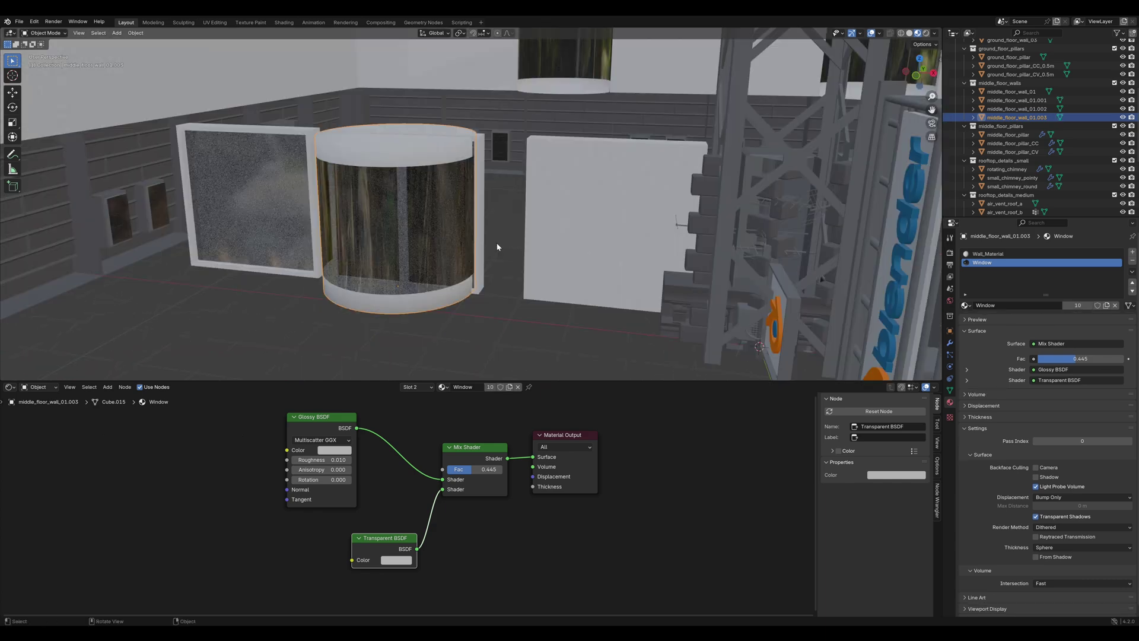
# Step: Switch to rendered shading and split off a Geometry Node Editor showing the building's node tree
pyautogui.click(927, 34)
pyautogui.scroll(1, 492, 197)
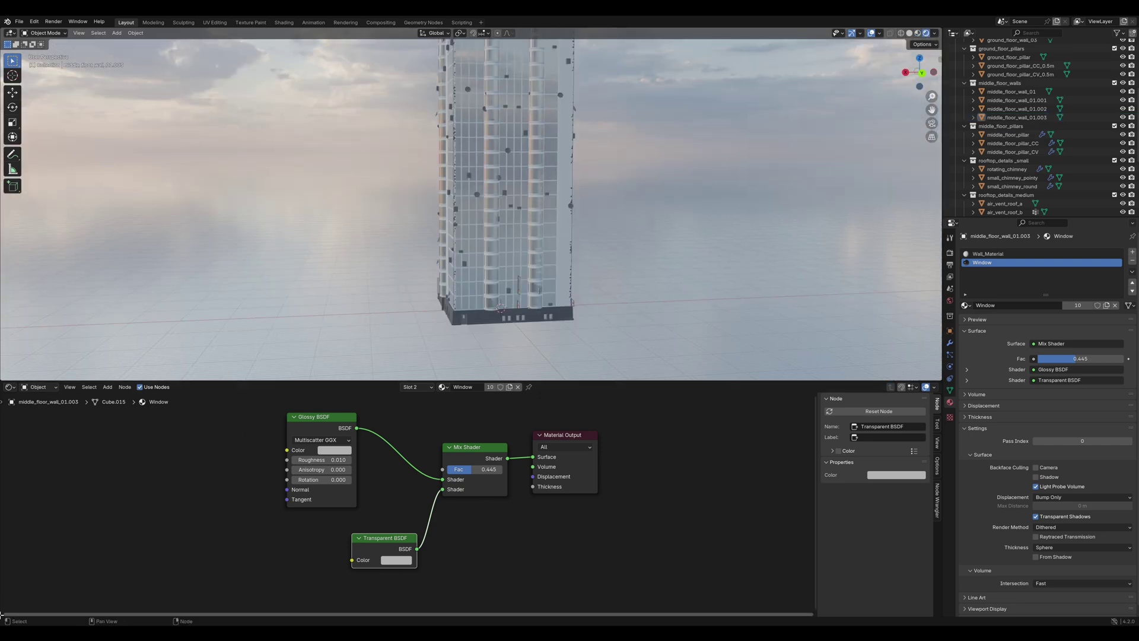
pyautogui.moveTo(1, 614); pyautogui.dragTo(8, 479)
pyautogui.click(10, 485)
pyautogui.click(48, 566)
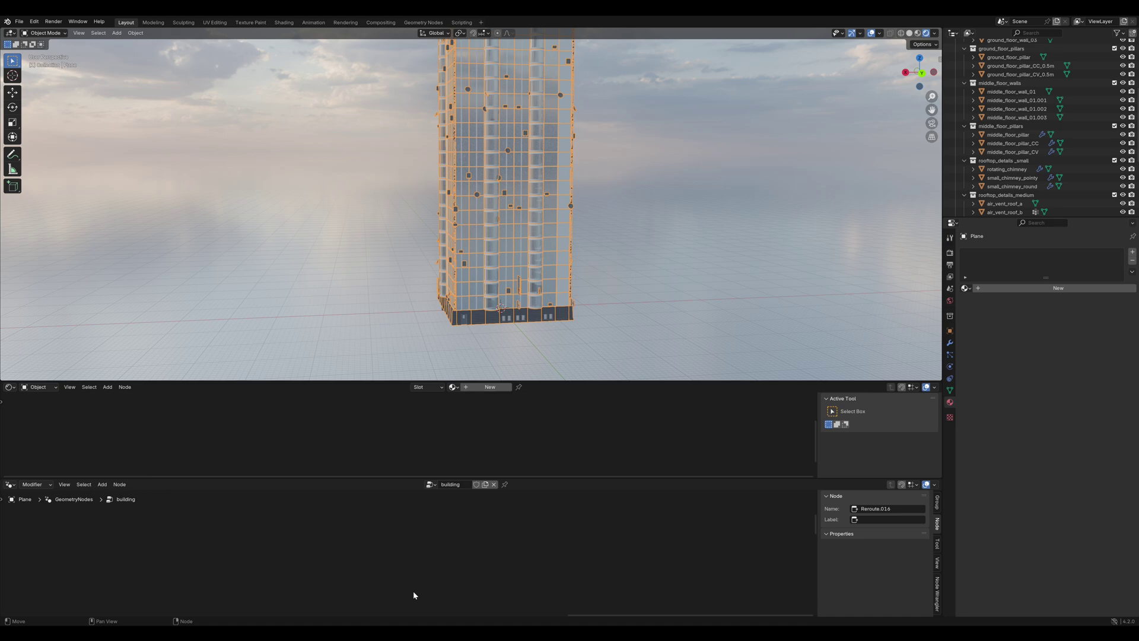
# Step: Adjust the seed of the middle_floor_walls node group to get a different arrangement of wall pieces on the tower
pyautogui.scroll(-8, 414, 595)
pyautogui.scroll(8, 526, 557)
pyautogui.moveTo(417, 577); pyautogui.dragTo(497, 505, button='middle')
pyautogui.scroll(3, 404, 572)
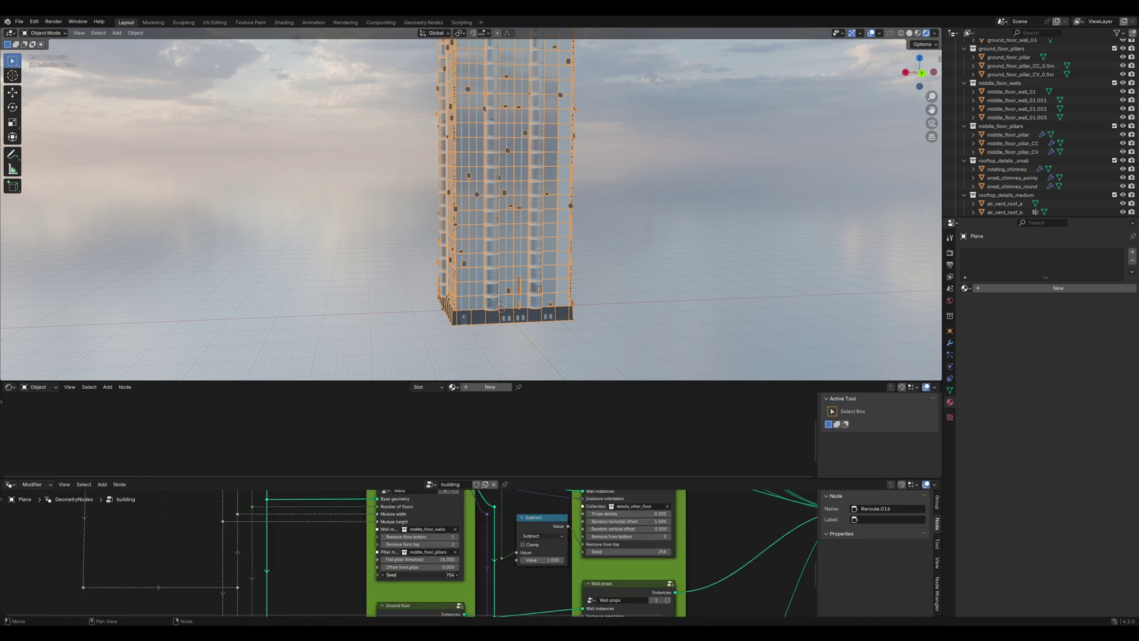
pyautogui.moveTo(421, 575); pyautogui.dragTo(456, 575)
pyautogui.moveTo(445, 286); pyautogui.dragTo(531, 285, button='middle')
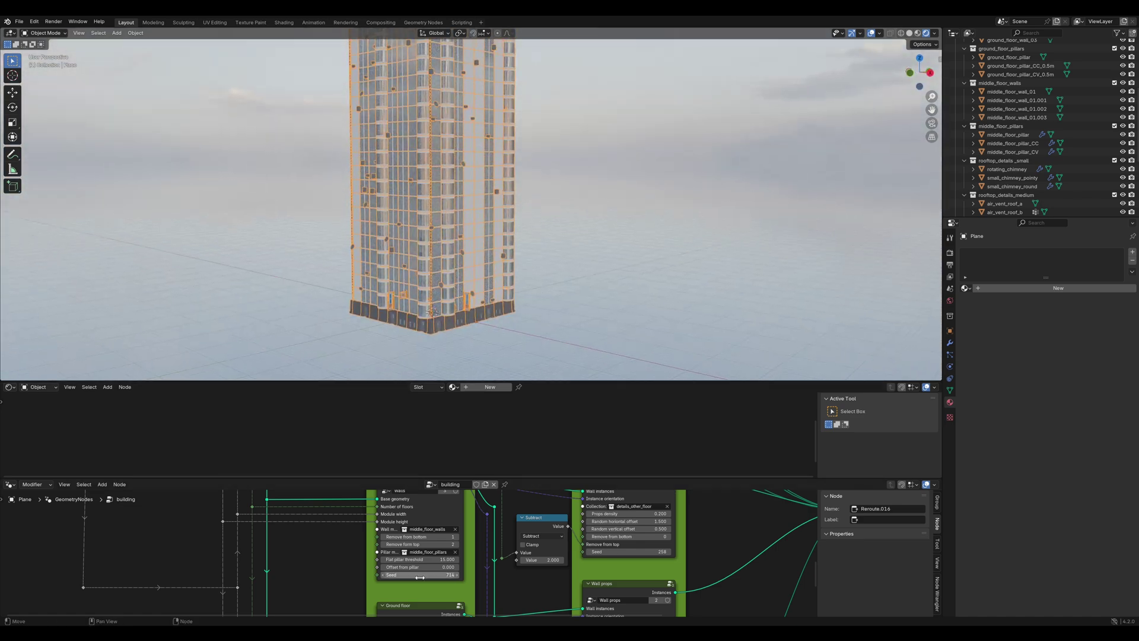
pyautogui.press('Return')
pyautogui.moveTo(478, 240); pyautogui.dragTo(378, 253, button='middle')
pyautogui.click(455, 574)
pyautogui.moveTo(498, 204); pyautogui.dragTo(515, 209, button='middle')
pyautogui.click(457, 575)
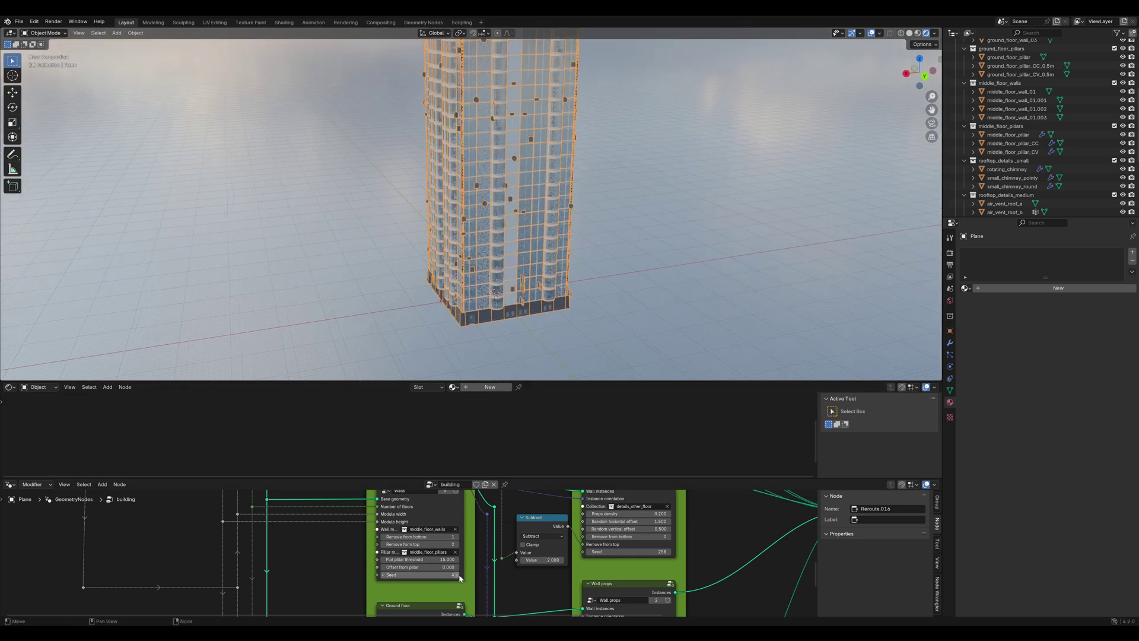
pyautogui.click(456, 575)
pyautogui.click(457, 575)
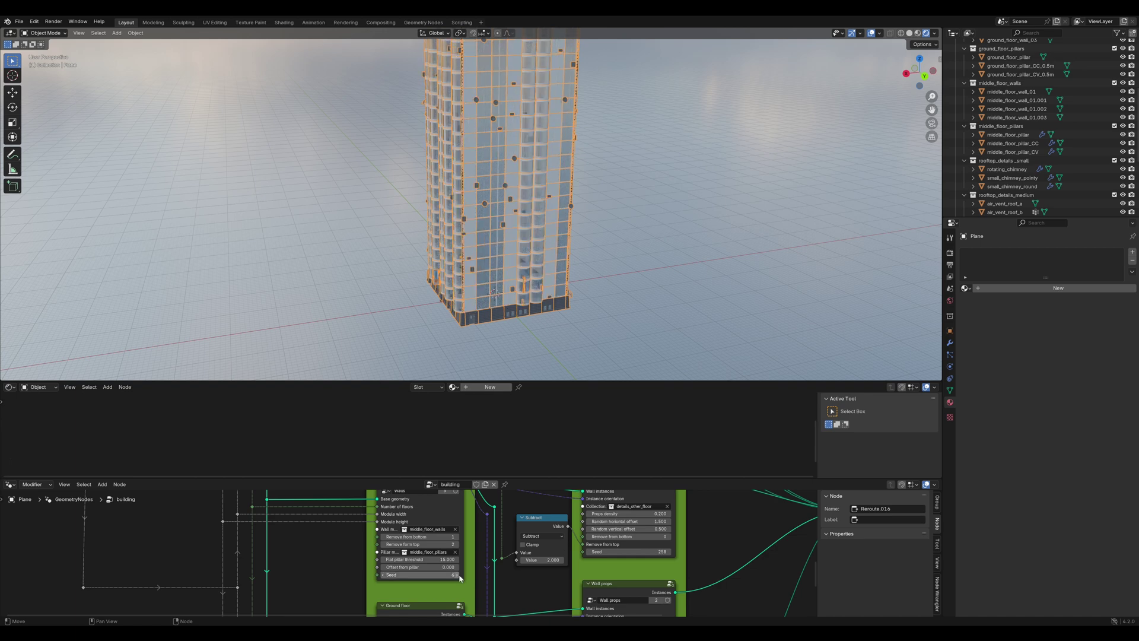
# Step: Shrink the geometry nodes area and examine the whole tower's facade from several sides
pyautogui.moveTo(504, 356); pyautogui.dragTo(630, 115, button='middle')
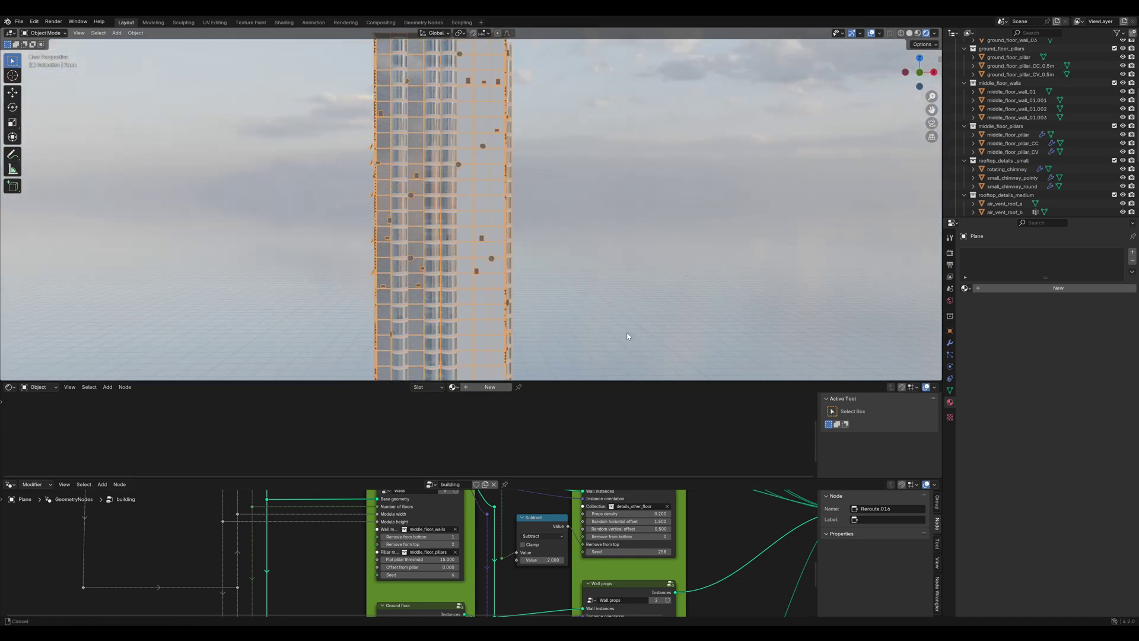
pyautogui.scroll(-5, 627, 336)
pyautogui.moveTo(578, 293); pyautogui.dragTo(518, 285, button='middle')
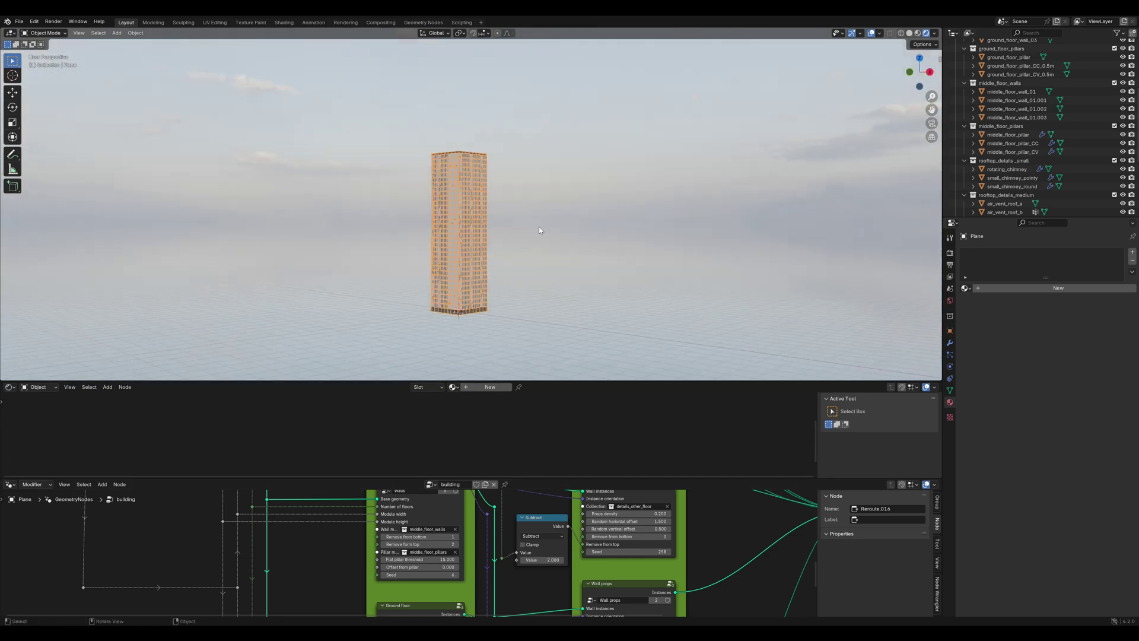
pyautogui.moveTo(572, 478); pyautogui.dragTo(572, 554)
pyautogui.press('Tab')
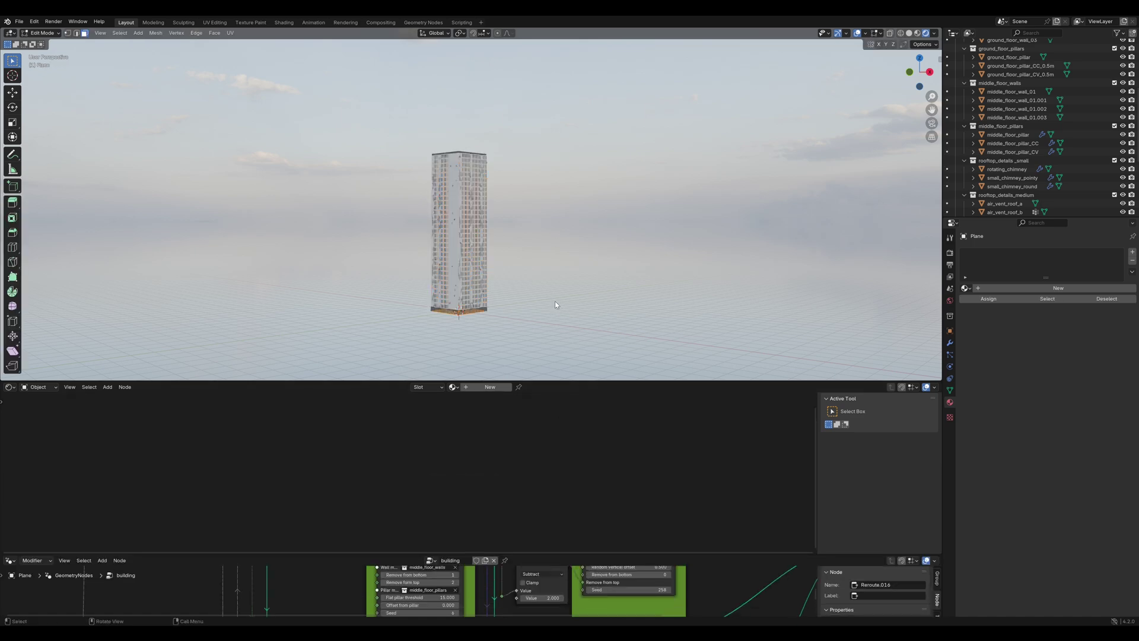
pyautogui.press('Tab')
pyautogui.click(554, 301)
pyautogui.moveTo(551, 237); pyautogui.dragTo(508, 250, button='middle')
pyautogui.scroll(5, 508, 249)
pyautogui.moveTo(682, 252); pyautogui.dragTo(622, 224, button='middle')
pyautogui.moveTo(528, 228); pyautogui.dragTo(627, 217, button='middle')
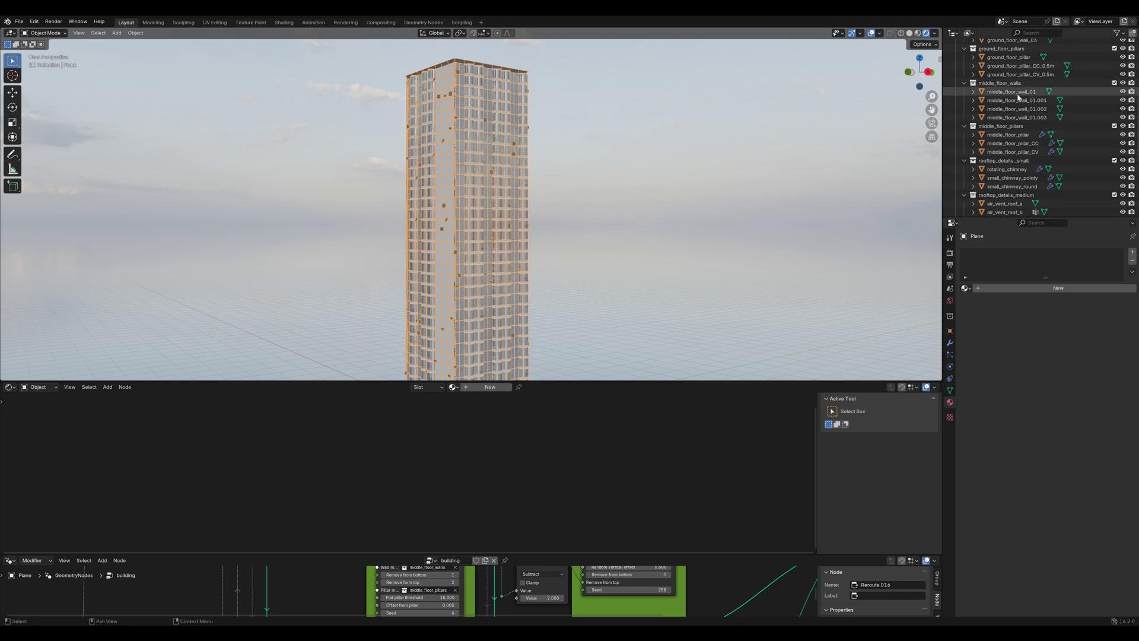
# Step: Delete air_vent_a, satellite and air_vent_b from the details_other_floor collection
pyautogui.scroll(-1, 1007, 114)
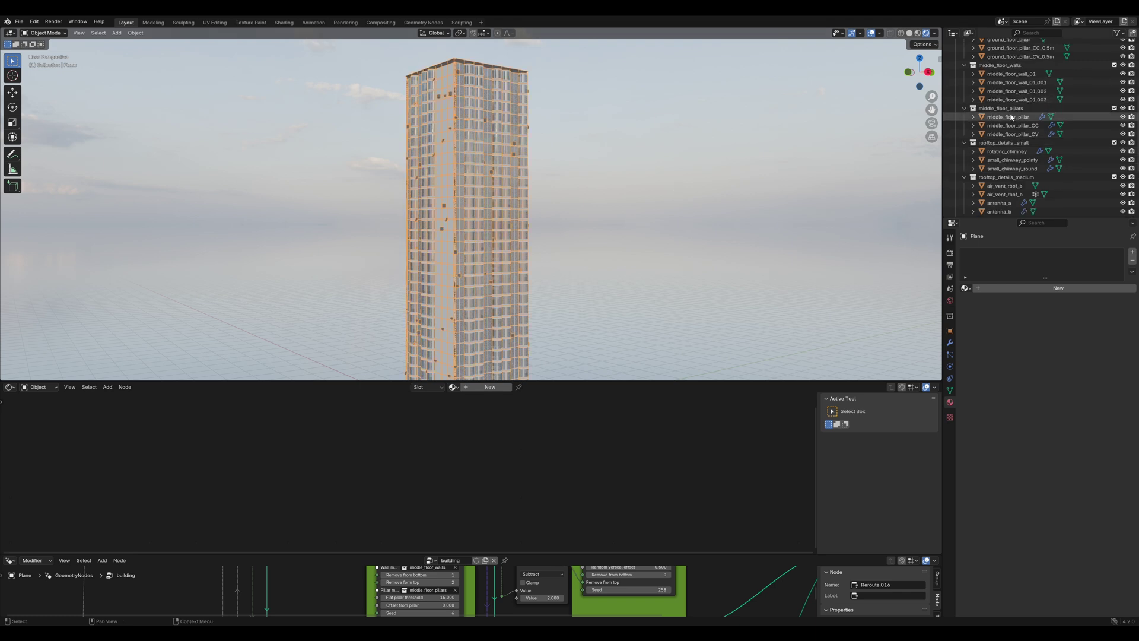
pyautogui.scroll(7, 1006, 113)
pyautogui.click(997, 96)
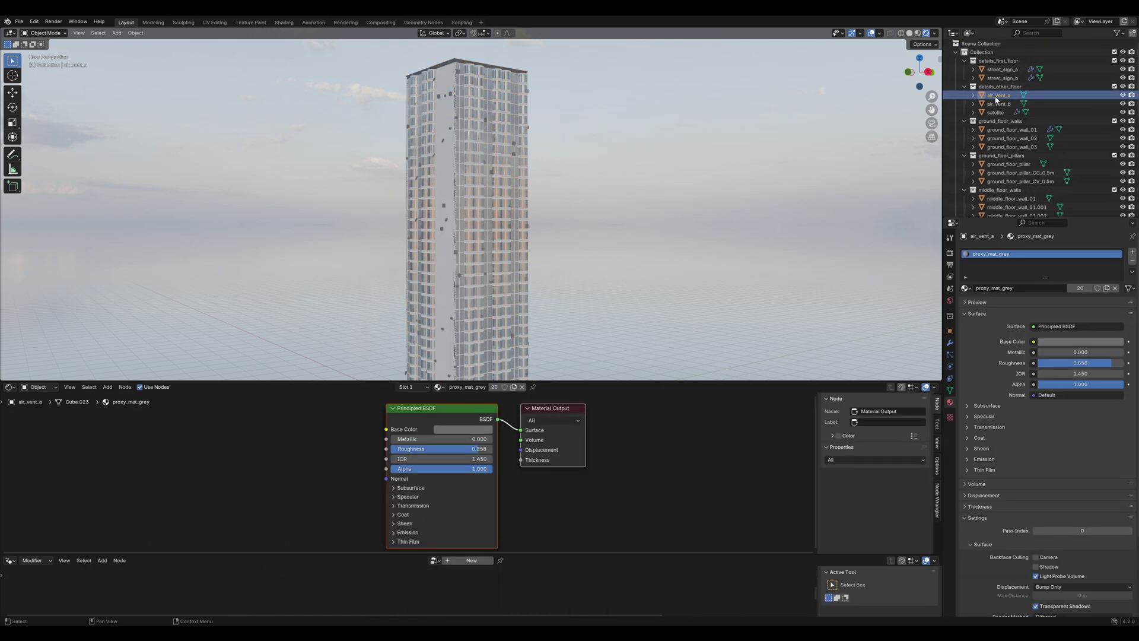
pyautogui.press('Delete')
pyautogui.click(1002, 104)
pyautogui.press('Delete')
pyautogui.click(998, 98)
pyautogui.press('Delete')
# Step: Delete middle_floor_pillar_CC and middle_floor_pillar_CV from the middle_floor_pillars collection
pyautogui.moveTo(629, 143); pyautogui.dragTo(525, 244, button='middle')
pyautogui.moveTo(508, 181); pyautogui.dragTo(556, 182, button='middle')
pyautogui.scroll(3, 556, 182)
pyautogui.scroll(-6, 1009, 172)
pyautogui.scroll(6, 1008, 86)
pyautogui.scroll(-3, 1005, 100)
pyautogui.scroll(-2, 1005, 102)
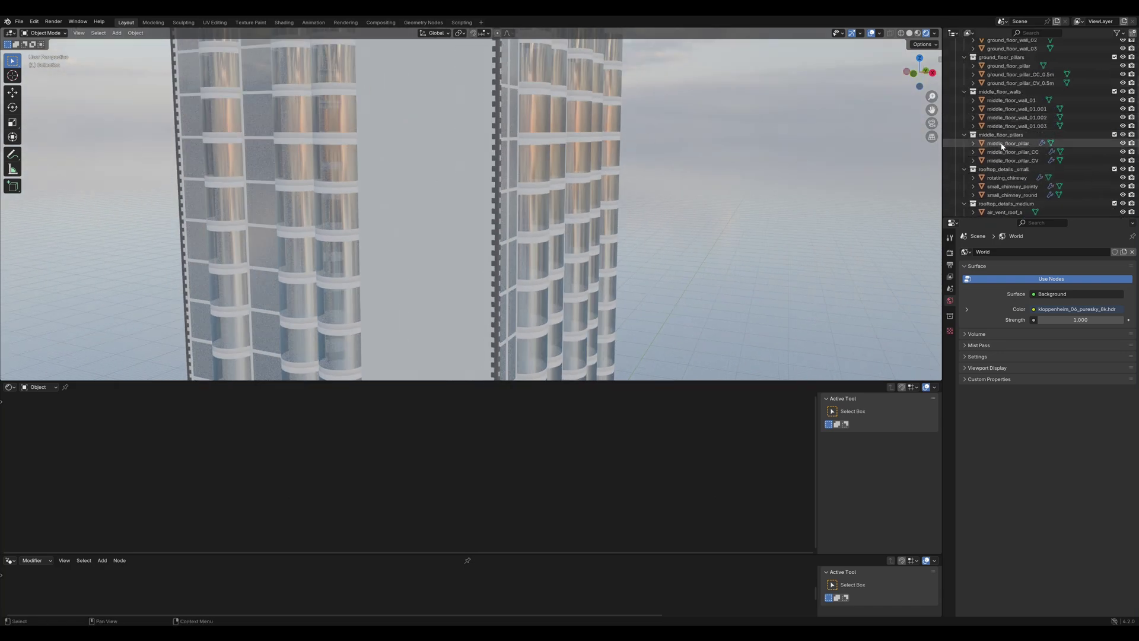
pyautogui.click(1001, 143)
pyautogui.click(996, 152)
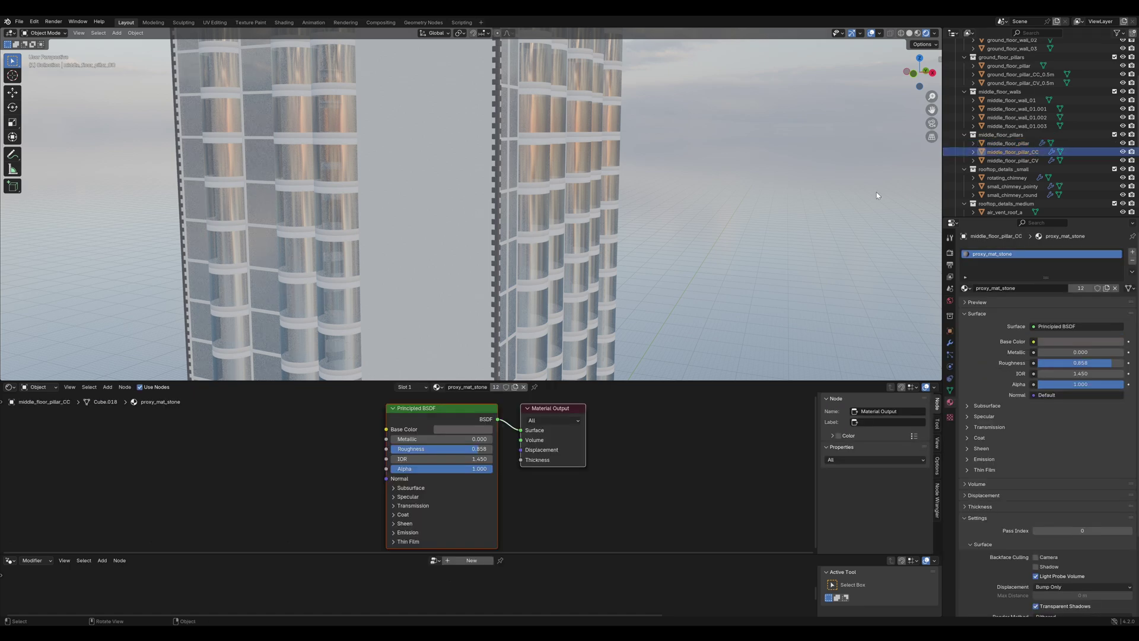
pyautogui.press('x')
pyautogui.click(1008, 153)
pyautogui.press('x')
# Step: Isolate middle_floor_pillar and add a 2 m cube to its mesh
pyautogui.click(1007, 144)
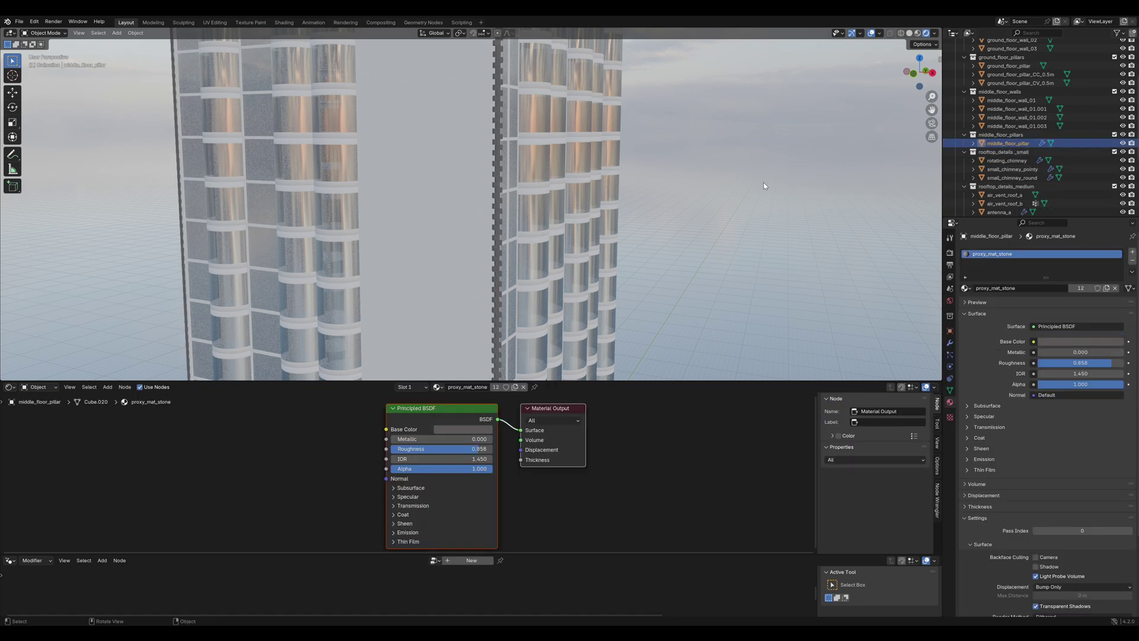
pyautogui.scroll(1, 693, 197)
pyautogui.press('KP_Divide')
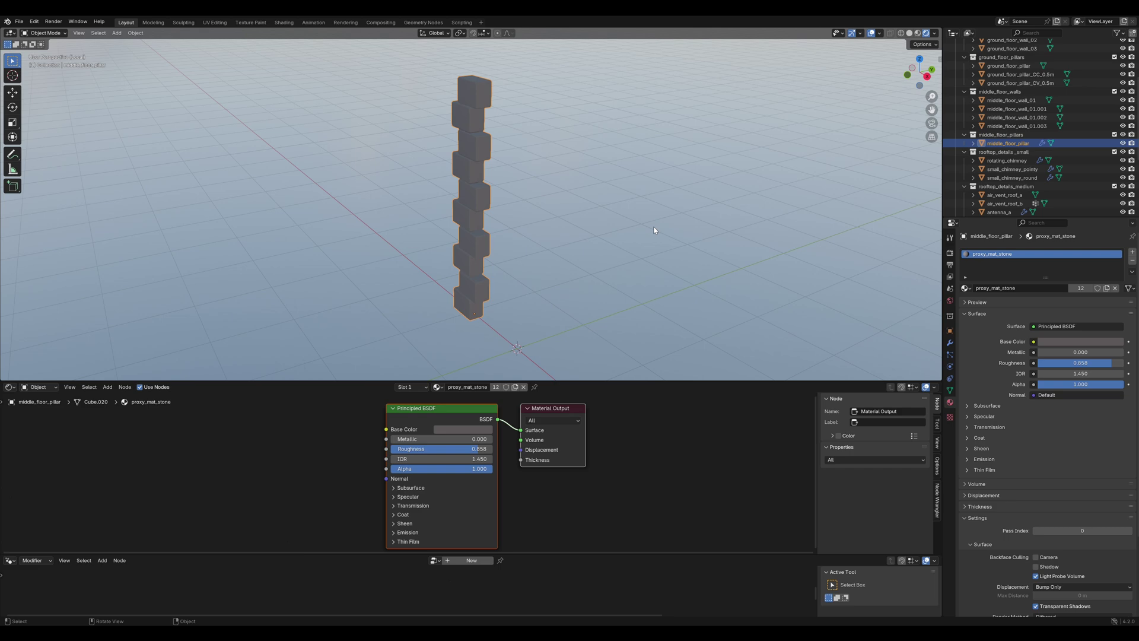
pyautogui.moveTo(654, 230); pyautogui.dragTo(555, 218, button='middle')
pyautogui.press('Tab')
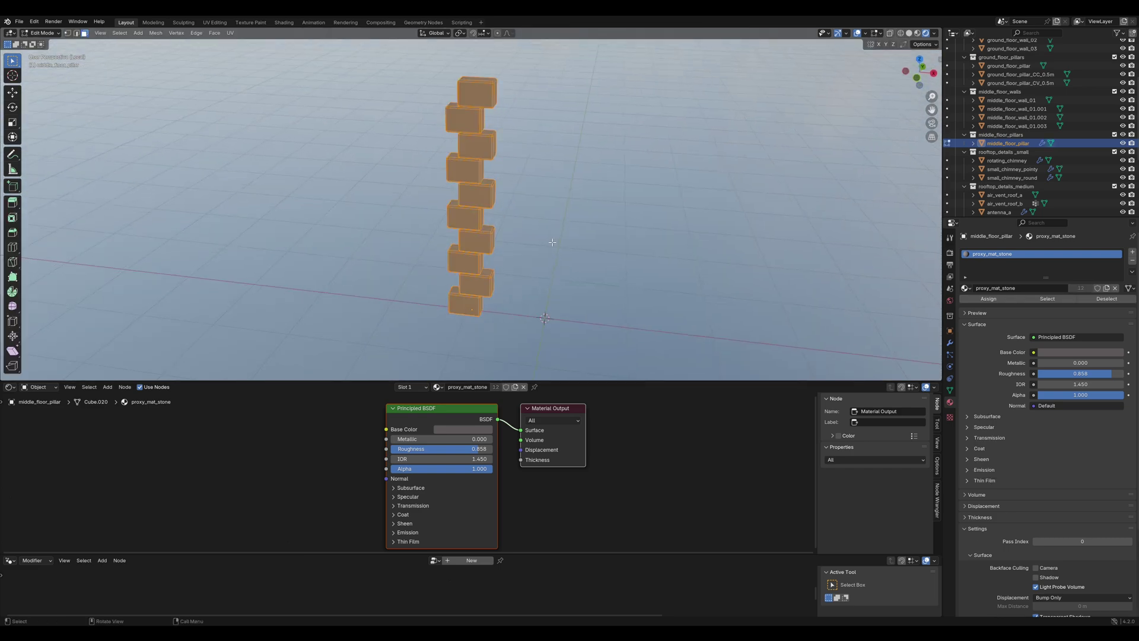
pyautogui.hotkey('shift', 'a')
pyautogui.click(514, 223)
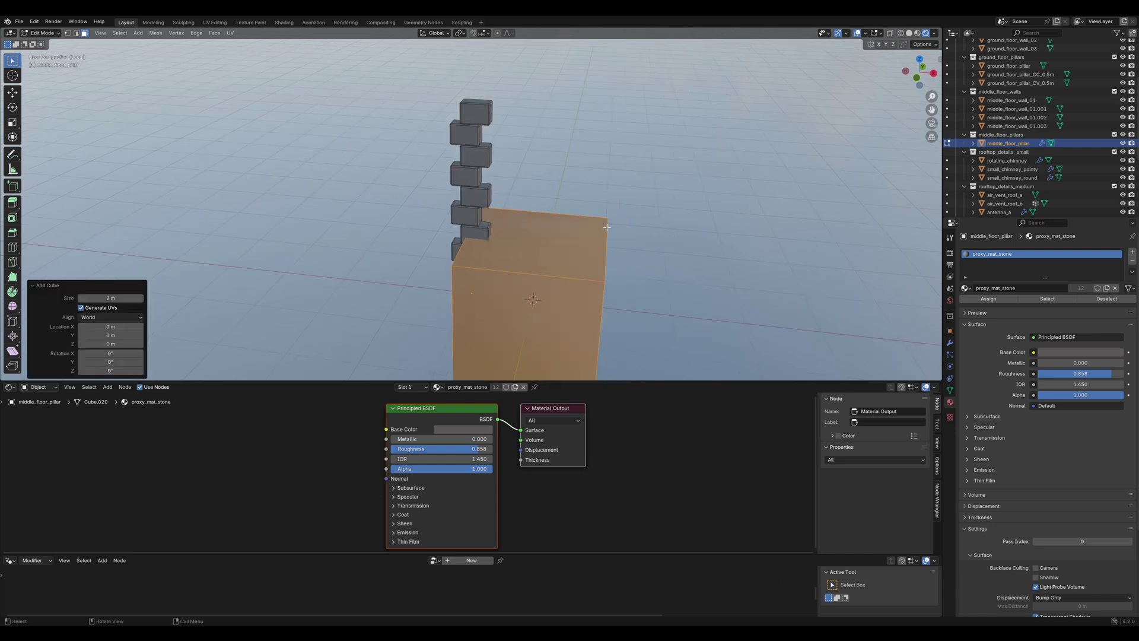
# Step: Centre the cube on the brick pillar in top view, scale it to the pillar's width and rotate it so a corner faces front
pyautogui.press('KP_5')
pyautogui.press('KP_7')
pyautogui.press('g')
pyautogui.click(531, 220)
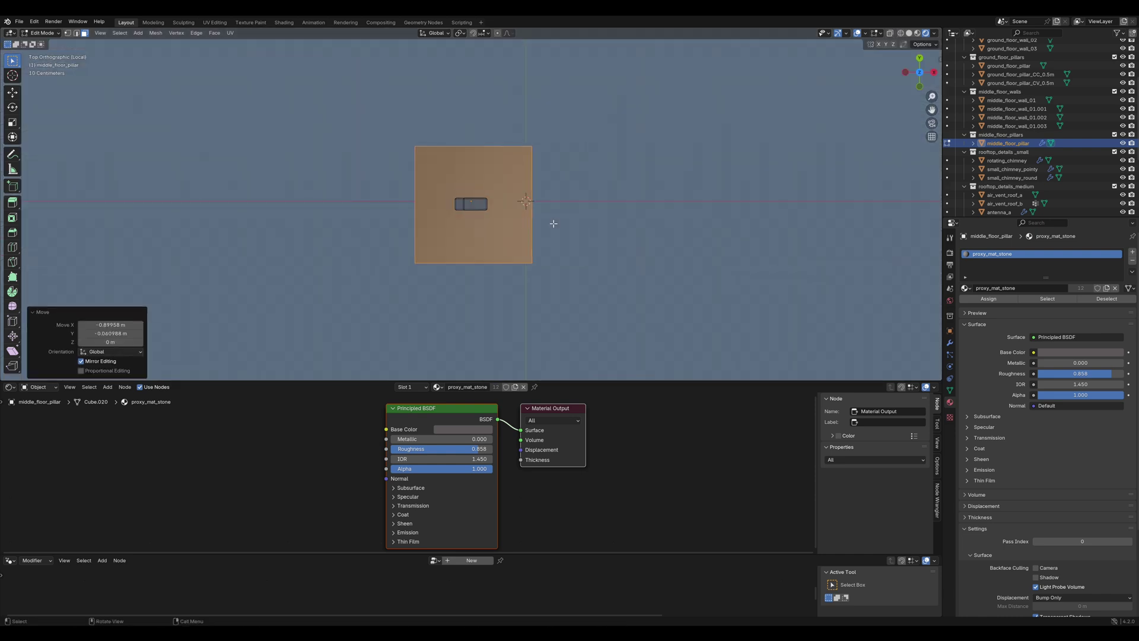
pyautogui.press('s')
pyautogui.click(526, 215)
pyautogui.press('g')
pyautogui.click(524, 217)
pyautogui.press('s')
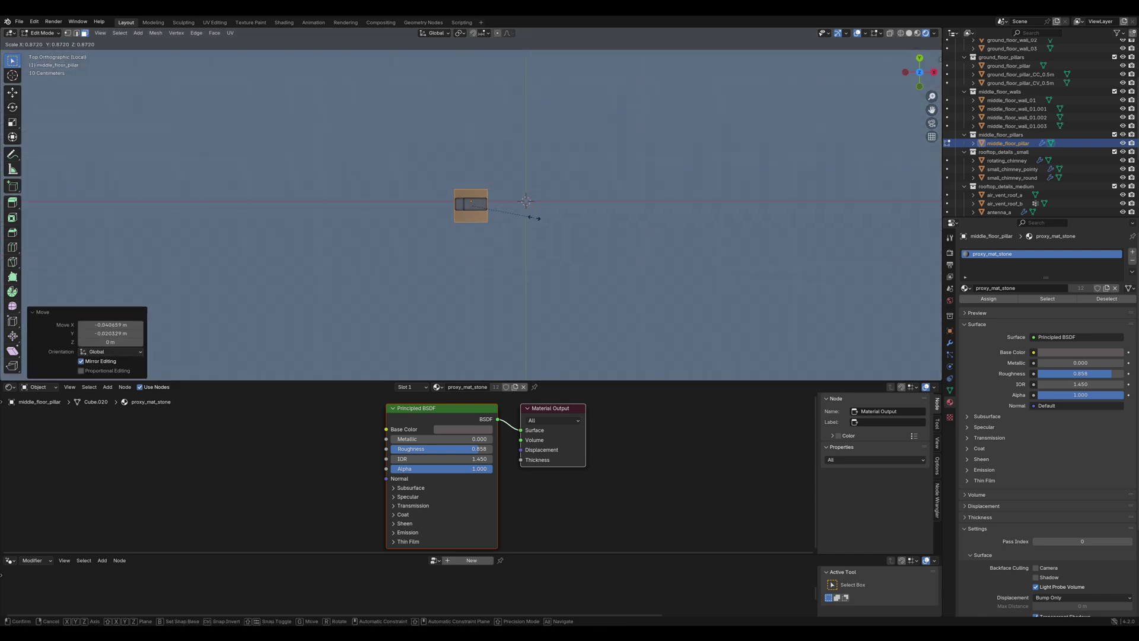
pyautogui.click(533, 218)
pyautogui.press('g')
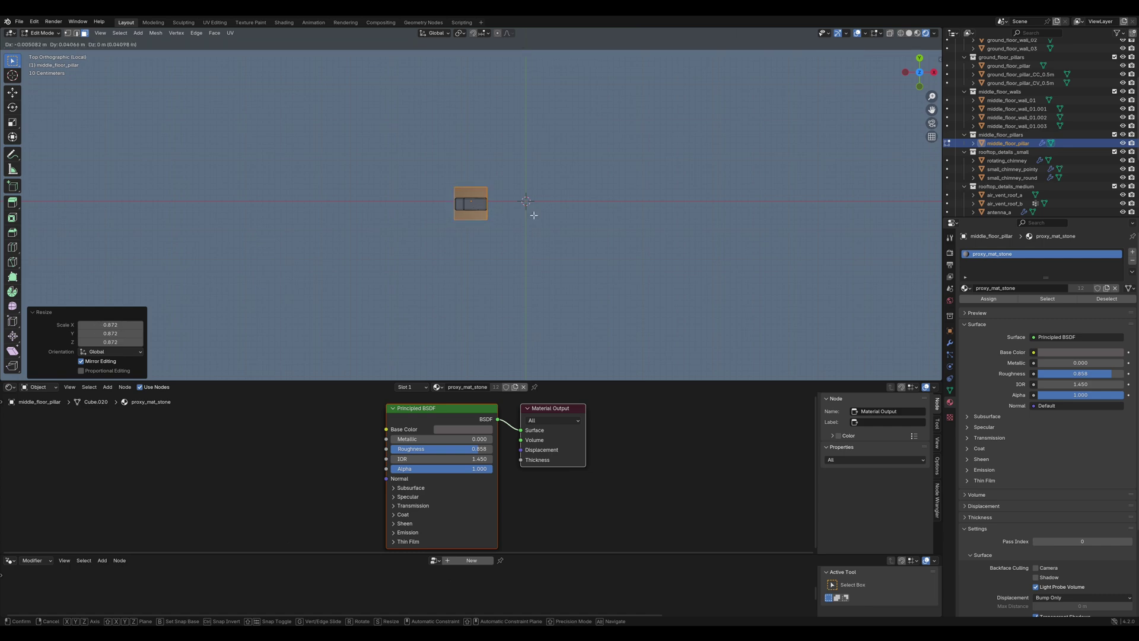
pyautogui.click(533, 215)
pyautogui.press('r')
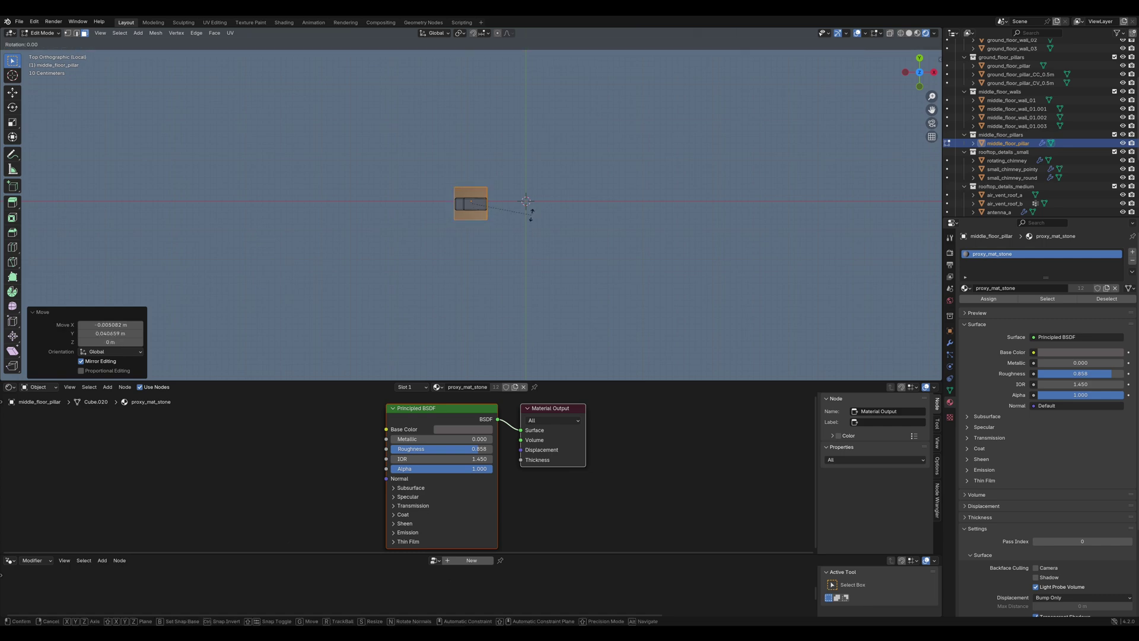
pyautogui.click(531, 215)
# Step: Raise the cube along Z in front view and scale it vertically to match the brick pillar's full height
pyautogui.moveTo(532, 213); pyautogui.dragTo(563, 155, button='middle')
pyautogui.press('KP_1')
pyautogui.press('g')
pyautogui.press('z')
pyautogui.click(563, 195)
pyautogui.press('s')
pyautogui.press('z')
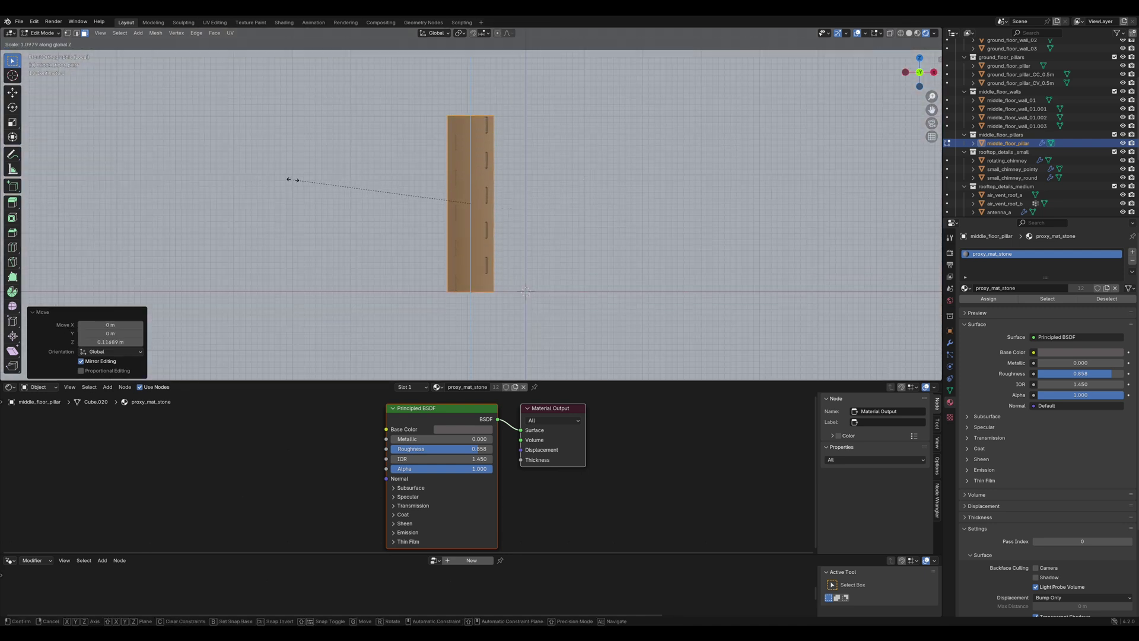
pyautogui.click(291, 179)
# Step: Delete the original brick pillar's vertices from the middle_floor_pillar mesh, leaving only the new block
pyautogui.moveTo(290, 179); pyautogui.dragTo(425, 223, button='middle')
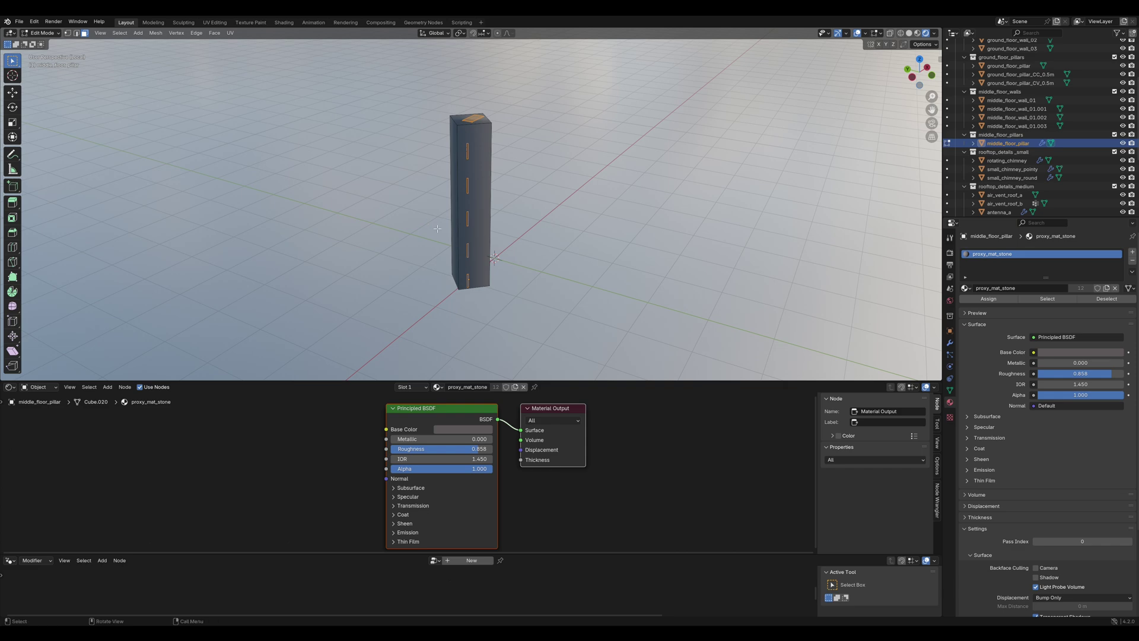
pyautogui.press('x')
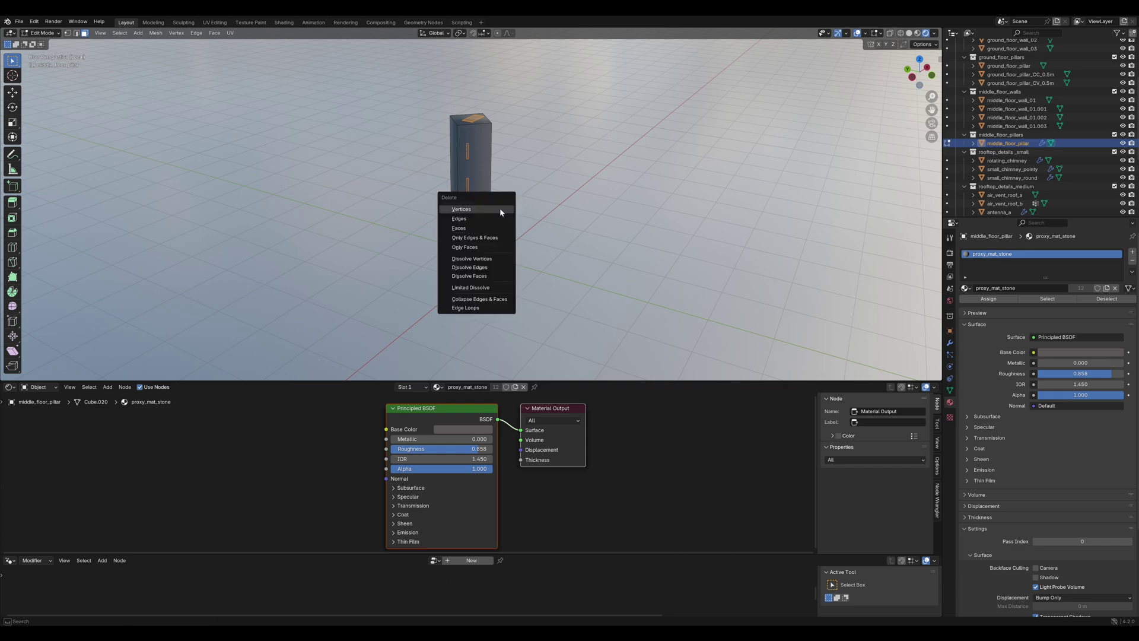
pyautogui.click(500, 210)
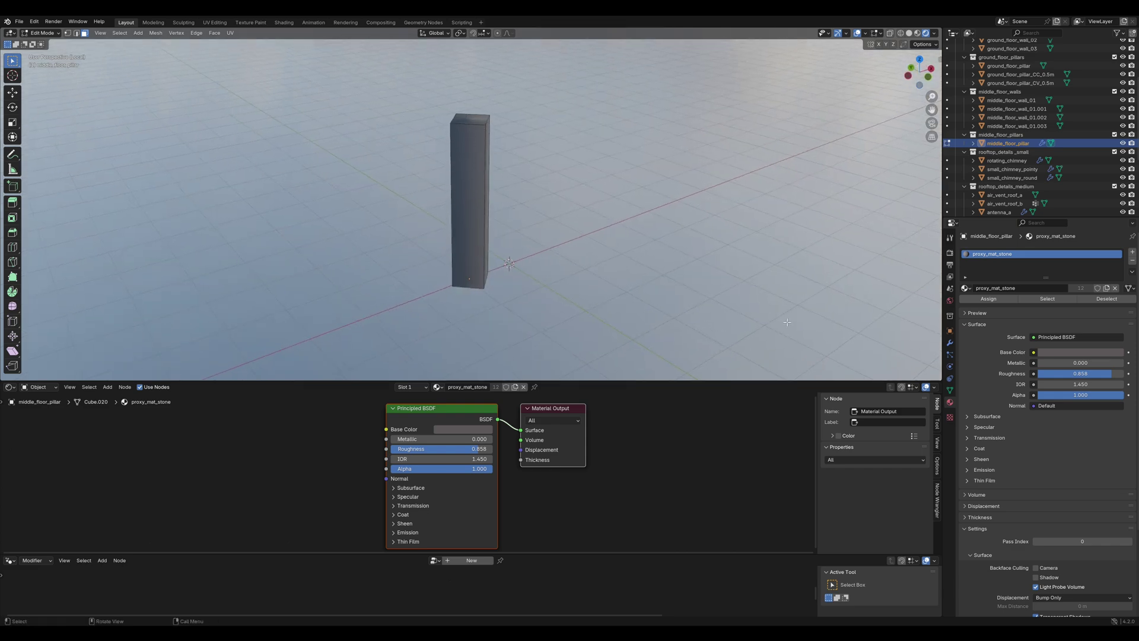
# Step: Remove the WeightedNormal modifier from middle_floor_pillar and save the file
pyautogui.click(949, 343)
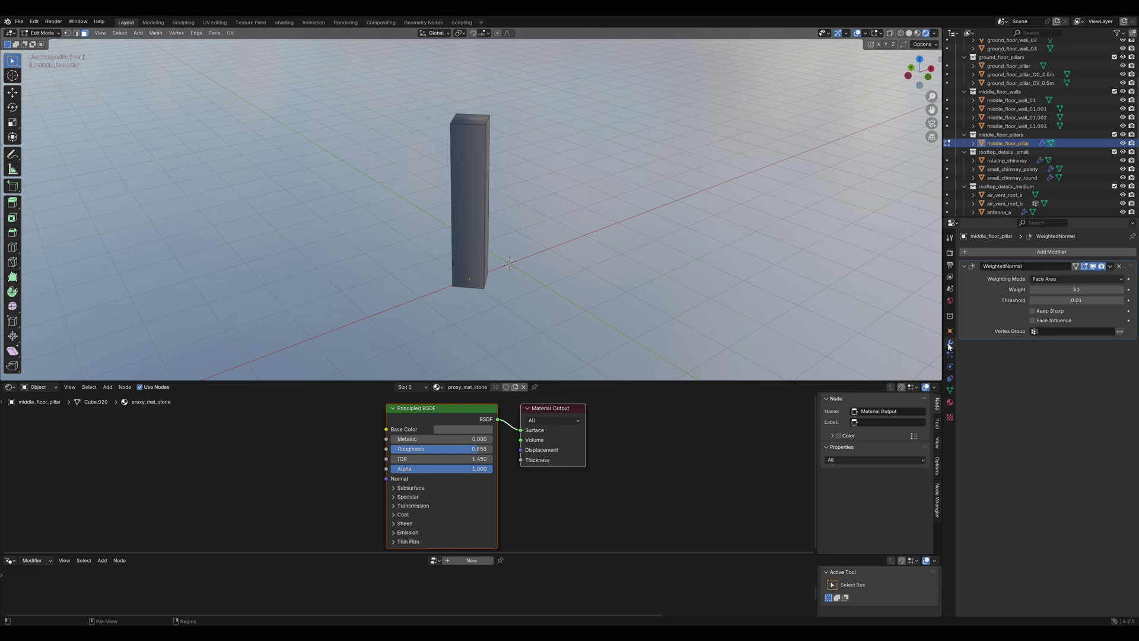
pyautogui.click(1119, 268)
pyautogui.moveTo(570, 225); pyautogui.dragTo(482, 144, button='middle')
pyautogui.hotkey('ctrl', 's')
# Step: Add 19 evenly spaced horizontal loop cuts along the pillar's height without sliding them
pyautogui.click(482, 144)
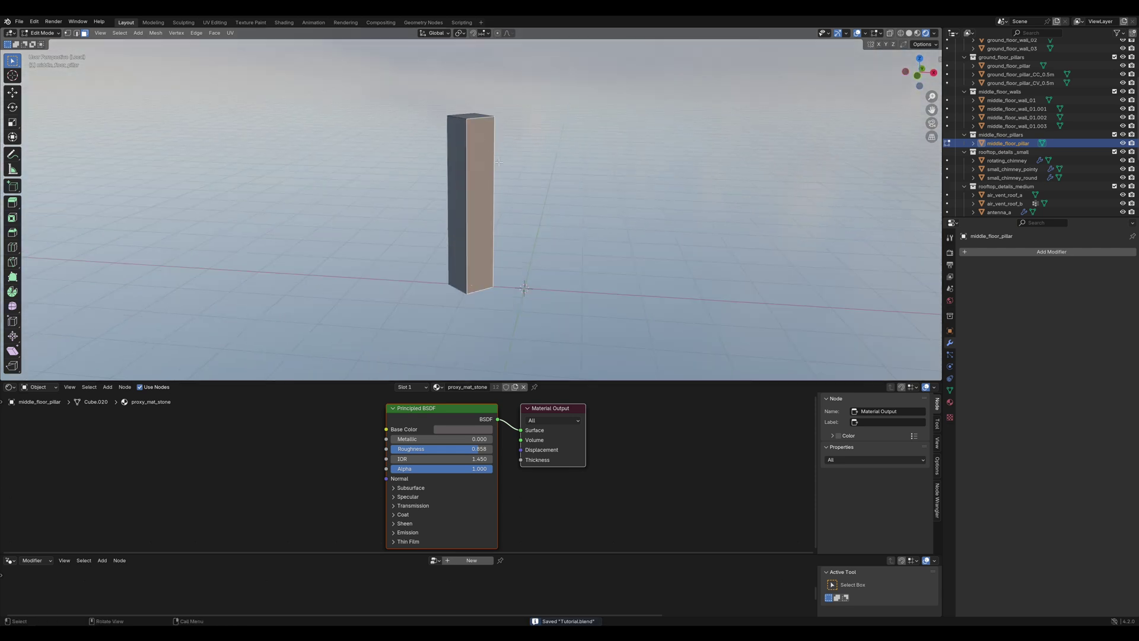
pyautogui.click(498, 162)
pyautogui.hotkey('ctrl', 'r')
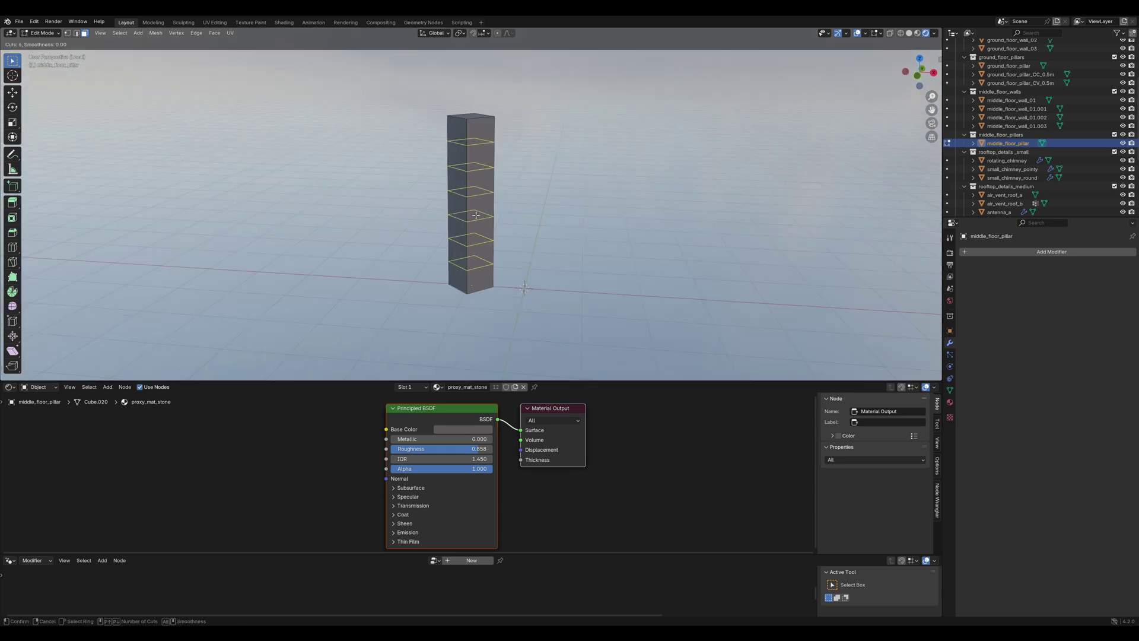
pyautogui.scroll(13, 468, 213)
pyautogui.click(468, 213)
pyautogui.rightClick(560, 213)
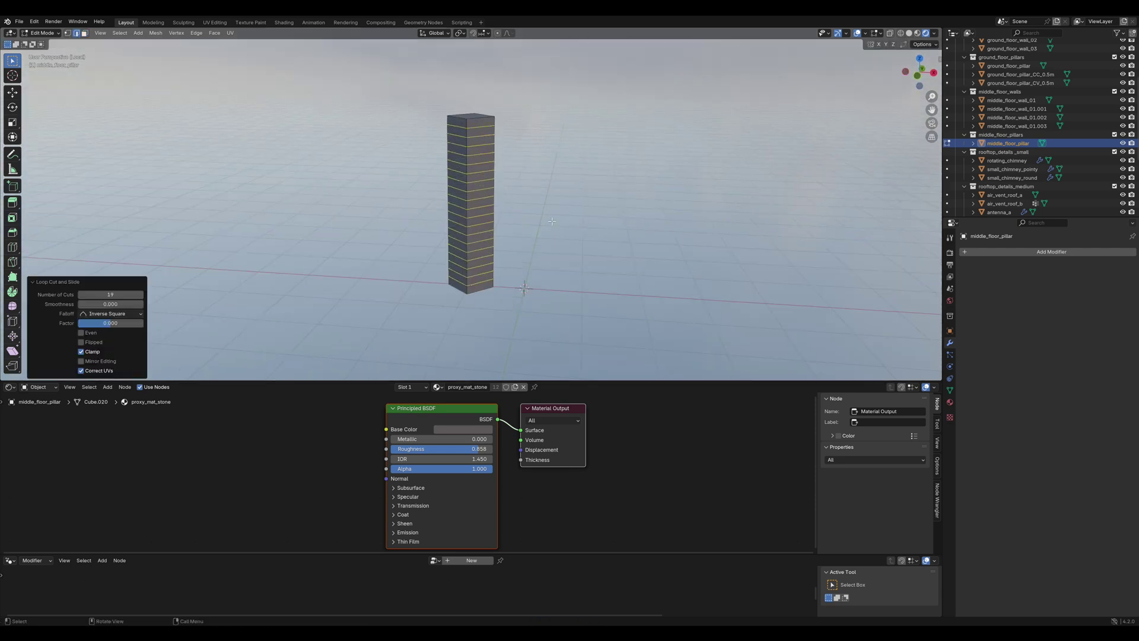
# Step: Inset the segment faces on the pillar's two front sides individually by about 0.05 m and extrude them about 0.15 m inward
pyautogui.press('c')
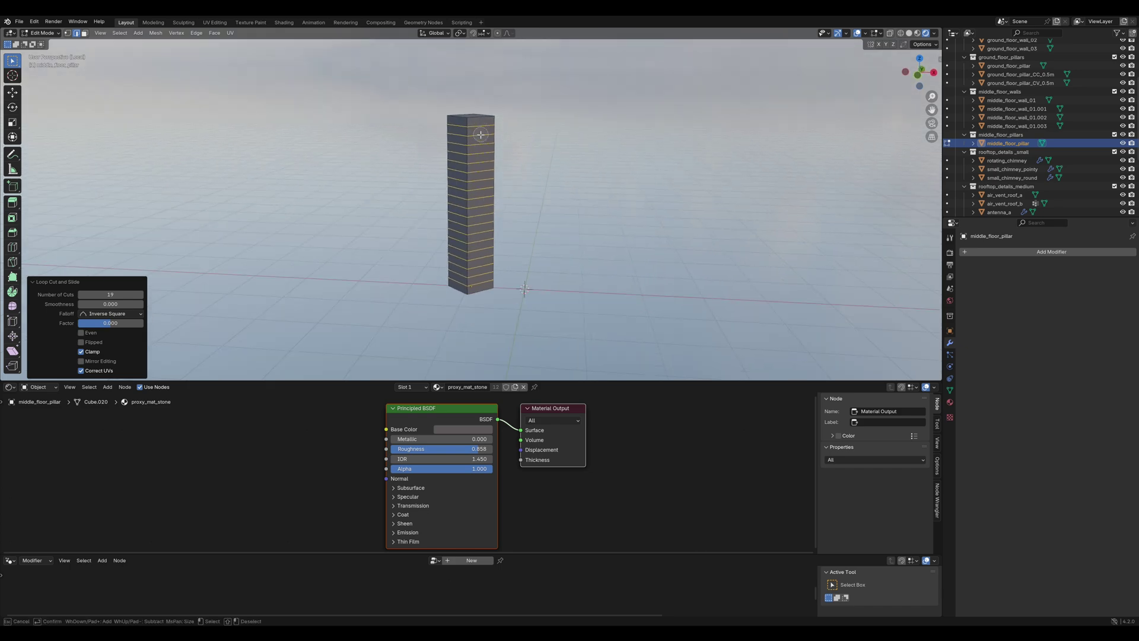
pyautogui.moveTo(481, 134)
pyautogui.mouseDown()
pyautogui.moveTo(484, 255)
pyautogui.moveTo(464, 183)
pyautogui.moveTo(453, 187)
pyautogui.moveTo(455, 275)
pyautogui.mouseUp()
pyautogui.rightClick(528, 227)
pyautogui.press('i')
pyautogui.press('i')
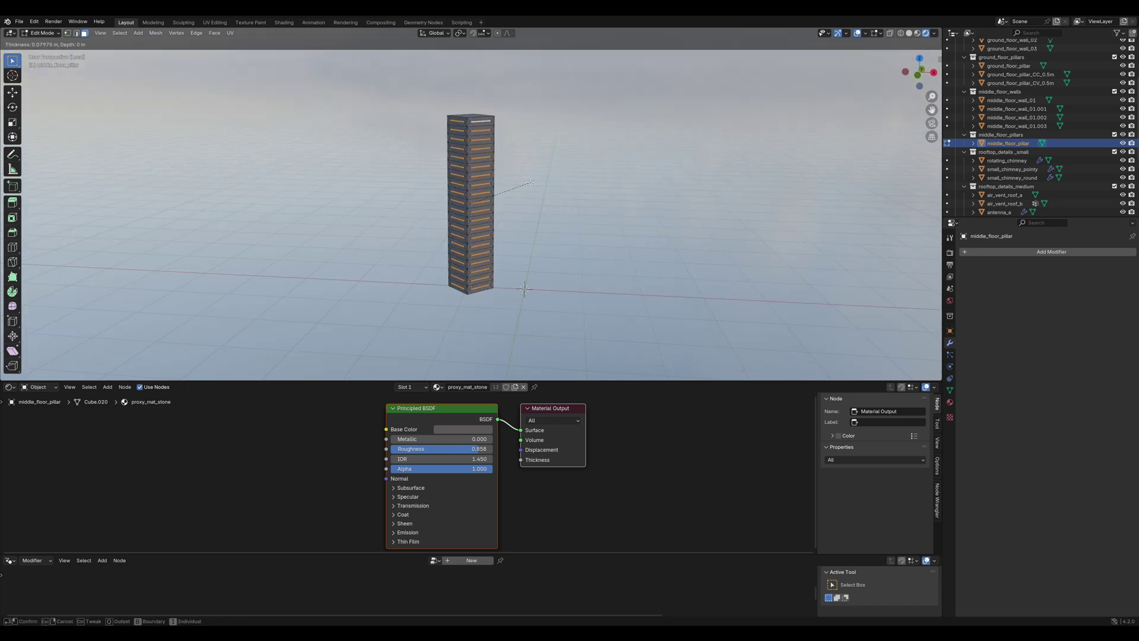
pyautogui.click(532, 181)
pyautogui.scroll(3, 541, 192)
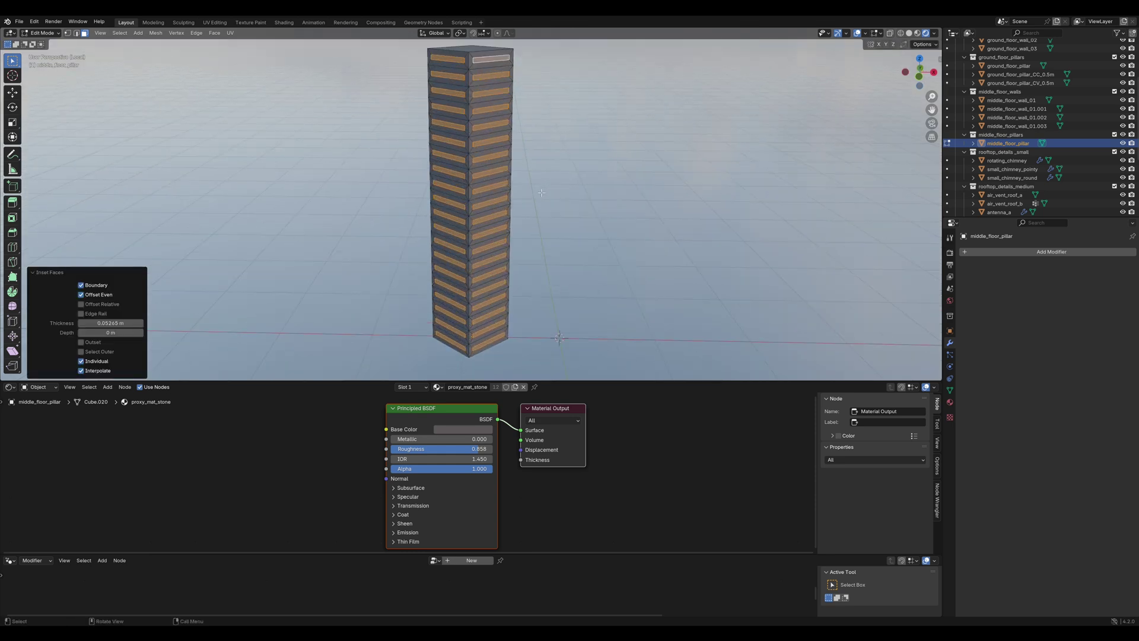
pyautogui.press('e')
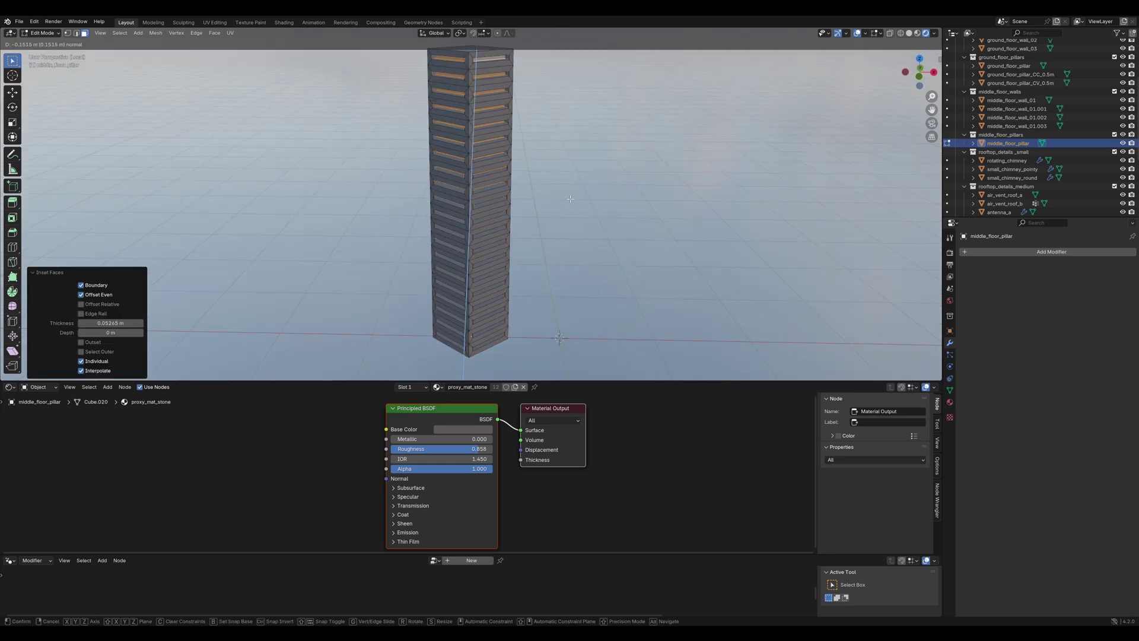
pyautogui.click(570, 199)
# Step: Add a second material slot to the pillar with a new material named Blue_glow
pyautogui.click(950, 402)
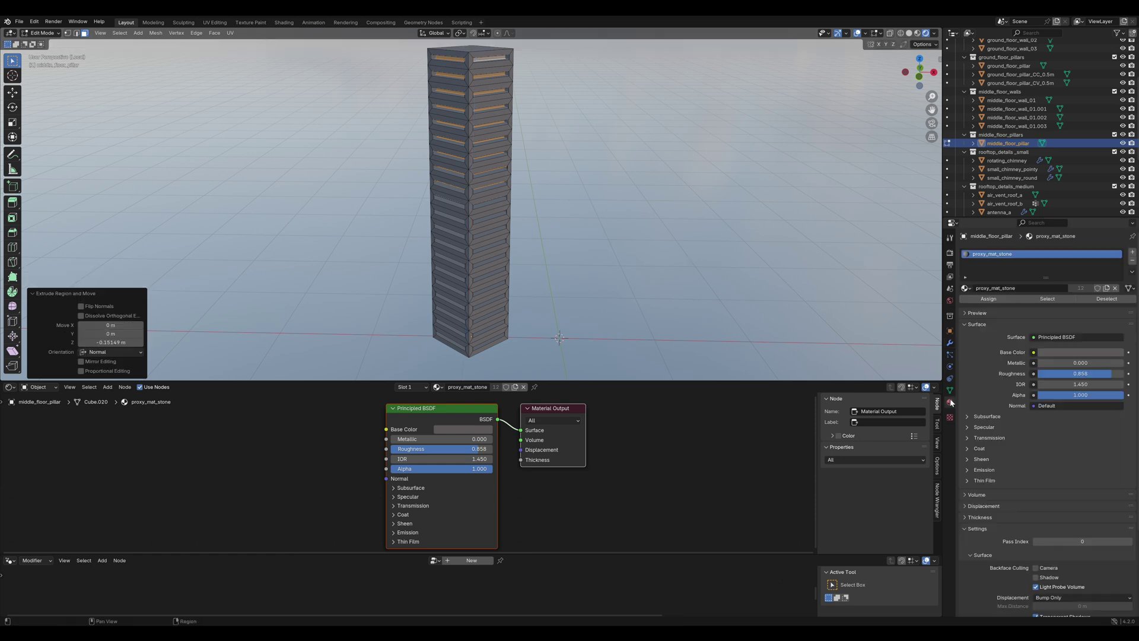
pyautogui.click(1131, 252)
pyautogui.click(1044, 304)
pyautogui.doubleClick(1008, 305)
pyautogui.write('Blue_glow')
pyautogui.press('Return')
# Step: Give Blue_glow a cyan base color and a stronger colored emission, and assign it to the recessed pillar faces
pyautogui.click(469, 429)
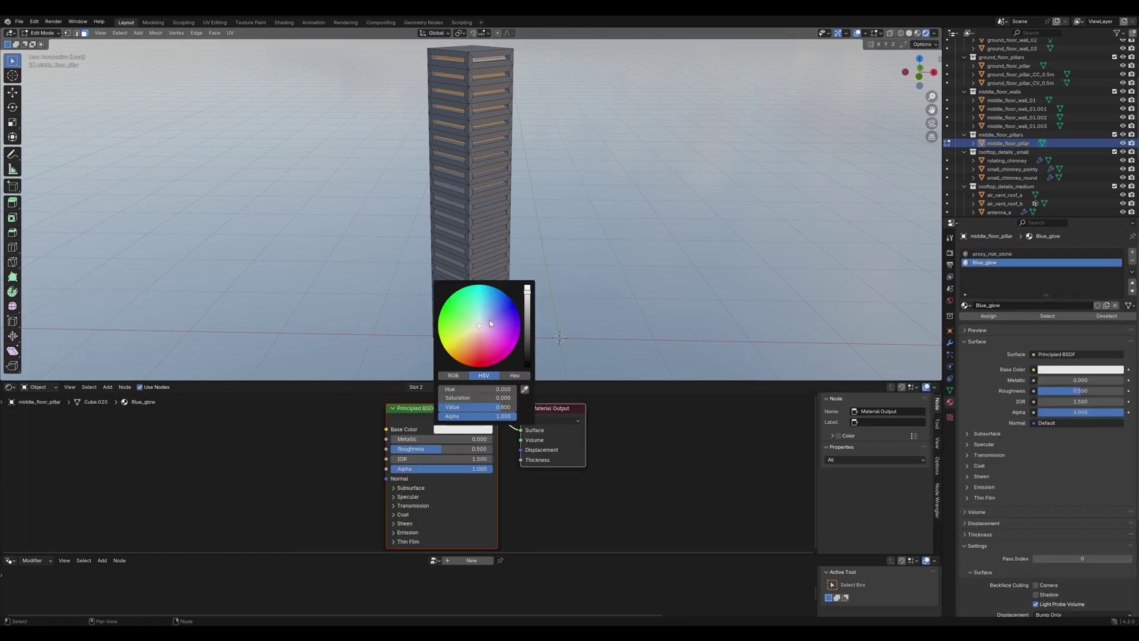
pyautogui.click(480, 289)
pyautogui.scroll(-4, 489, 497)
pyautogui.scroll(3, 451, 510)
pyautogui.click(394, 527)
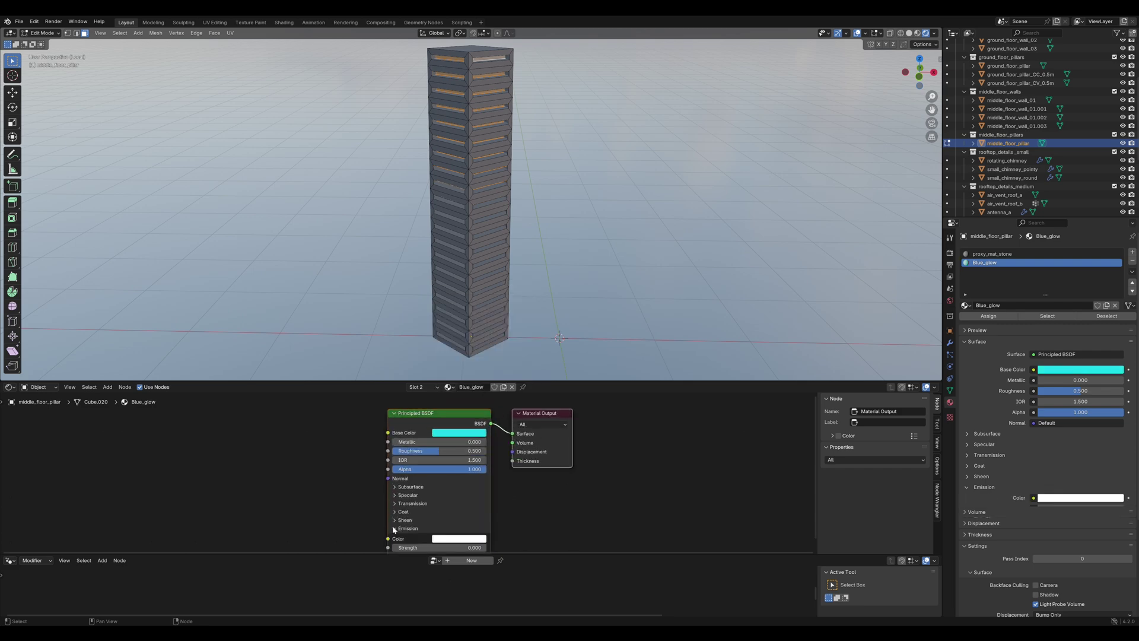
pyautogui.scroll(-3, 410, 527)
pyautogui.click(454, 526)
pyautogui.click(461, 421)
pyautogui.moveTo(445, 532); pyautogui.dragTo(469, 532)
pyautogui.click(988, 316)
# Step: Replace proxy_mat_stone in the pillar's first material slot with Wall_Material and save the file
pyautogui.press('Tab')
pyautogui.click(992, 254)
pyautogui.click(966, 305)
pyautogui.moveTo(617, 255); pyautogui.dragTo(651, 220, button='middle')
pyautogui.click(990, 394)
pyautogui.scroll(-3, 581, 212)
pyautogui.hotkey('ctrl', 's')
# Step: Leave local view, rotate middle_floor_pillar 180° about the Z axis with its rotation applied, and save the file
pyautogui.press('KP_Divide')
pyautogui.write('rz')
pyautogui.write('180')
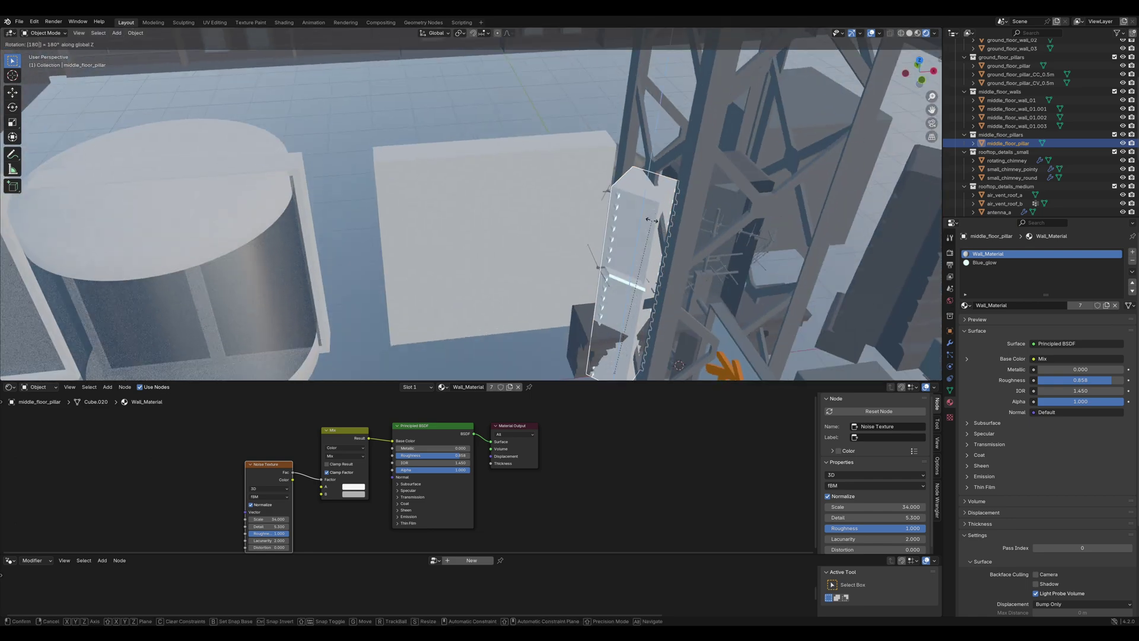
pyautogui.press('Return')
pyautogui.hotkey('ctrl', 'a')
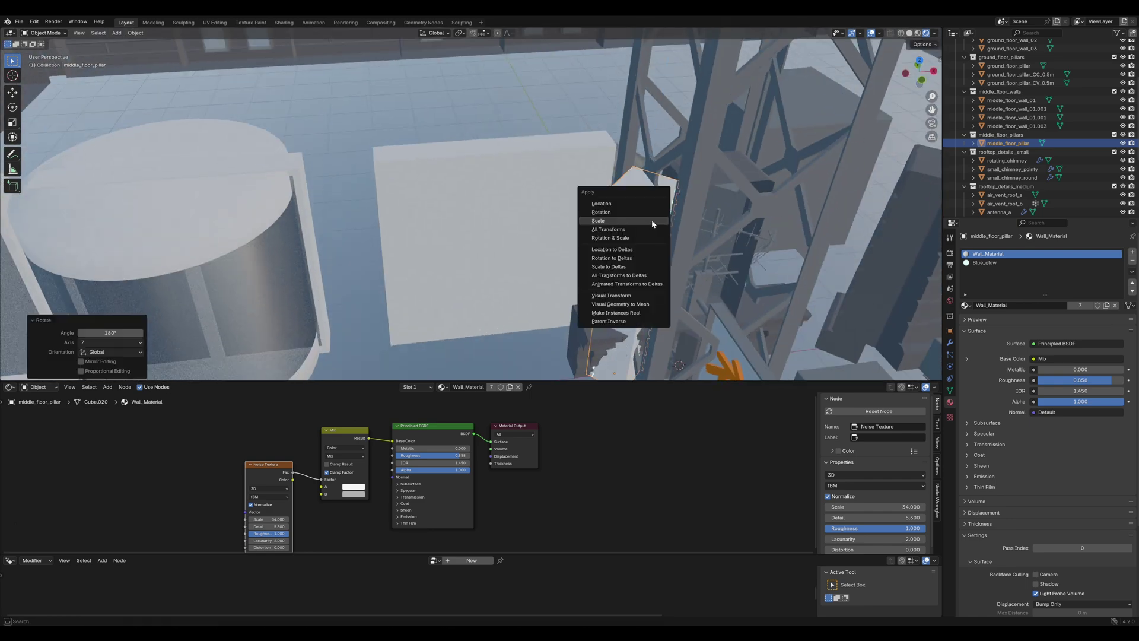
pyautogui.click(642, 212)
pyautogui.scroll(-6, 642, 211)
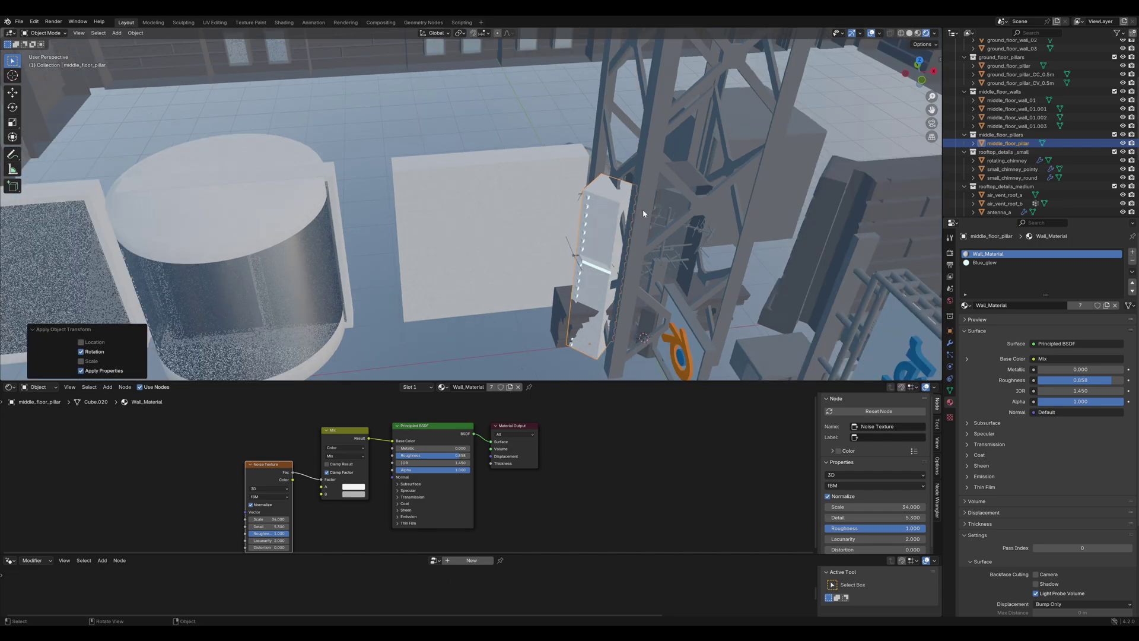
pyautogui.moveTo(642, 212); pyautogui.dragTo(623, 198, button='middle')
pyautogui.scroll(6, 633, 228)
pyautogui.scroll(-9, 623, 198)
pyautogui.keyDown('shift'); pyautogui.moveTo(623, 143); pyautogui.dragTo(551, 212, button='middle'); pyautogui.keyUp('shift')
pyautogui.scroll(4, 576, 290)
pyautogui.hotkey('ctrl', 's')
# Step: Select the generated building and locate the Flat roof group in its enlarged geometry node tree
pyautogui.scroll(-1, 578, 292)
pyautogui.scroll(2, 564, 275)
pyautogui.moveTo(565, 275); pyautogui.dragTo(593, 249, button='middle')
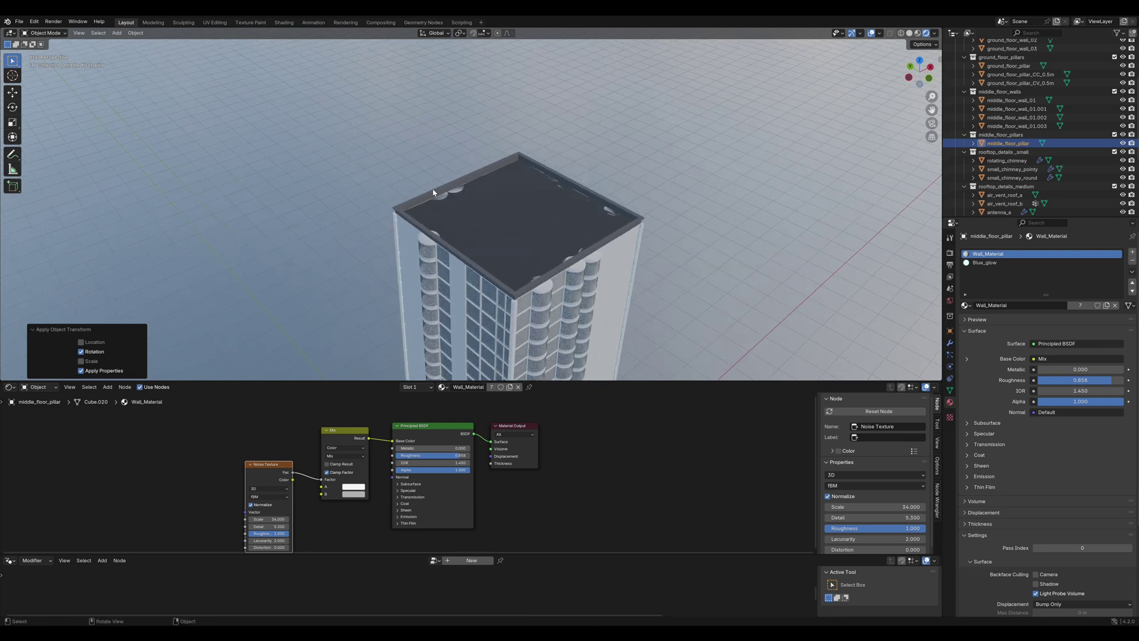
pyautogui.moveTo(407, 552); pyautogui.dragTo(415, 432)
pyautogui.click(462, 254)
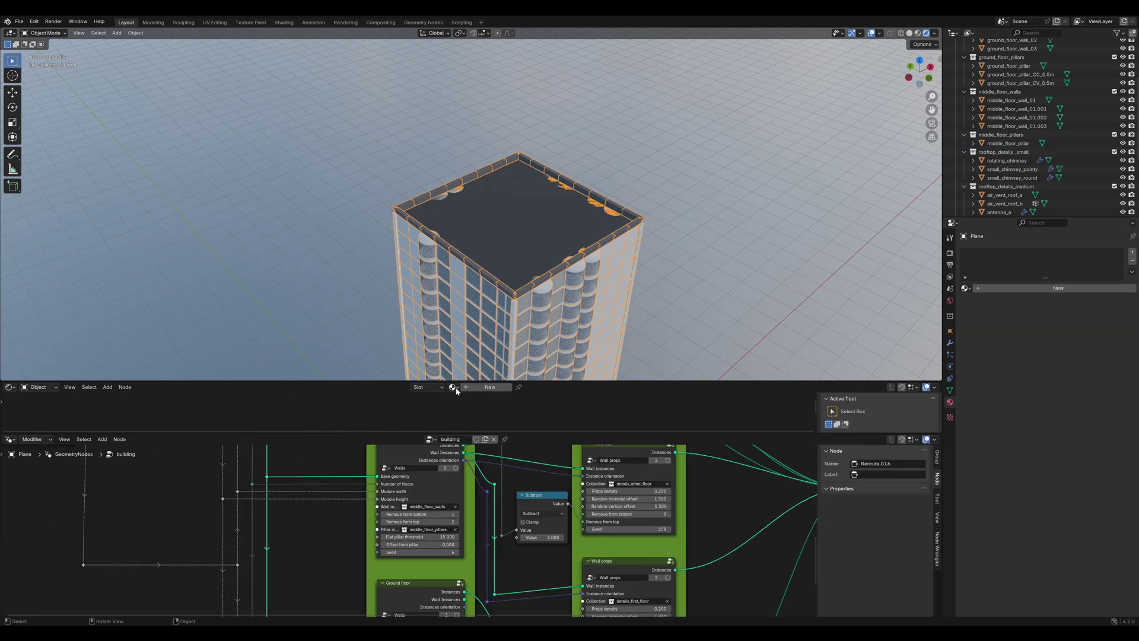
pyautogui.scroll(-4, 502, 531)
pyautogui.scroll(2, 512, 535)
pyautogui.moveTo(432, 452); pyautogui.dragTo(491, 614, button='middle')
pyautogui.scroll(1, 511, 521)
pyautogui.scroll(6, 491, 557)
pyautogui.click(574, 557)
pyautogui.scroll(-4, 533, 336)
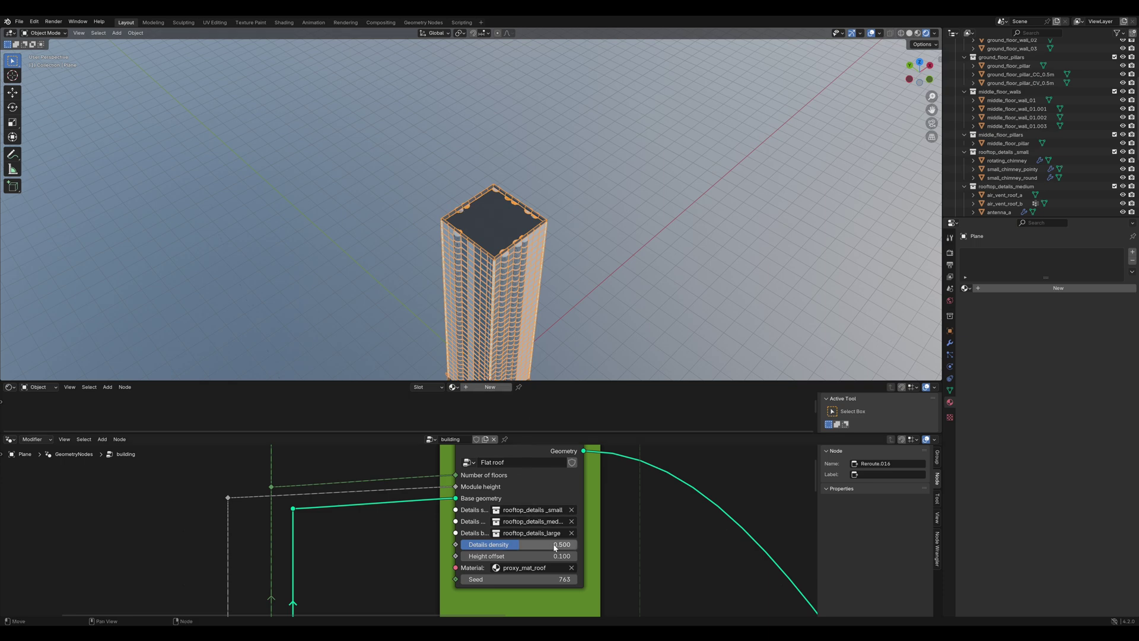
# Step: Examine the building's flat roof and the material used by the Flat roof node
pyautogui.click(427, 306)
pyautogui.scroll(5, 546, 252)
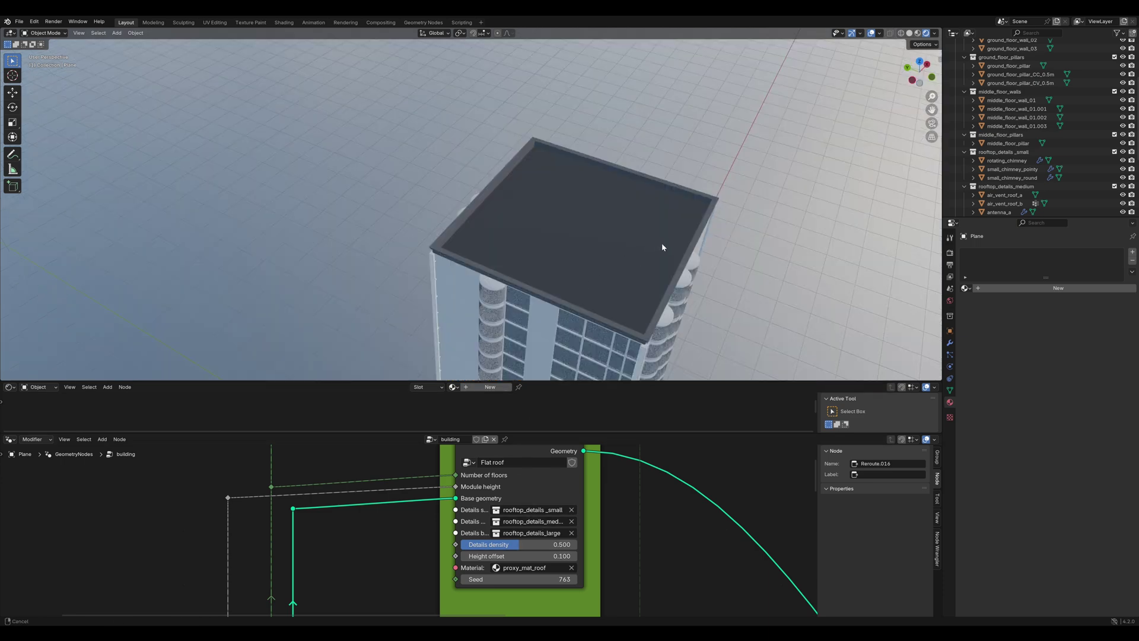
pyautogui.moveTo(662, 245); pyautogui.dragTo(464, 277, button='middle')
pyautogui.moveTo(613, 432); pyautogui.dragTo(613, 587)
pyautogui.moveTo(531, 148); pyautogui.dragTo(521, 174, button='middle')
pyautogui.moveTo(638, 586); pyautogui.dragTo(638, 433)
pyautogui.moveTo(503, 569); pyautogui.dragTo(472, 564, button='middle')
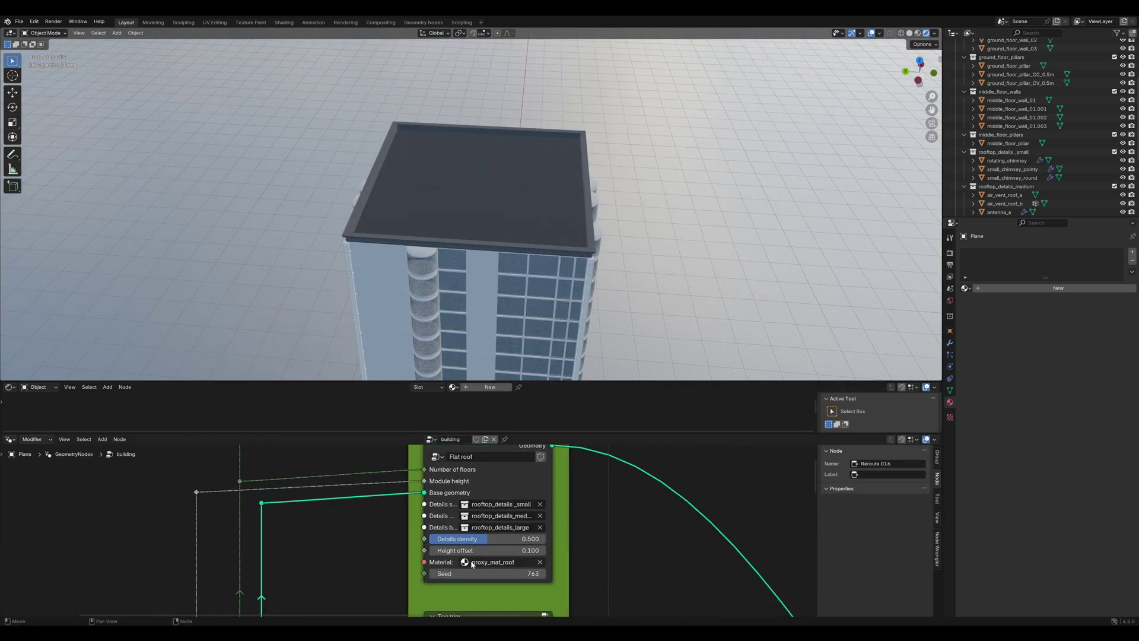
pyautogui.click(504, 562)
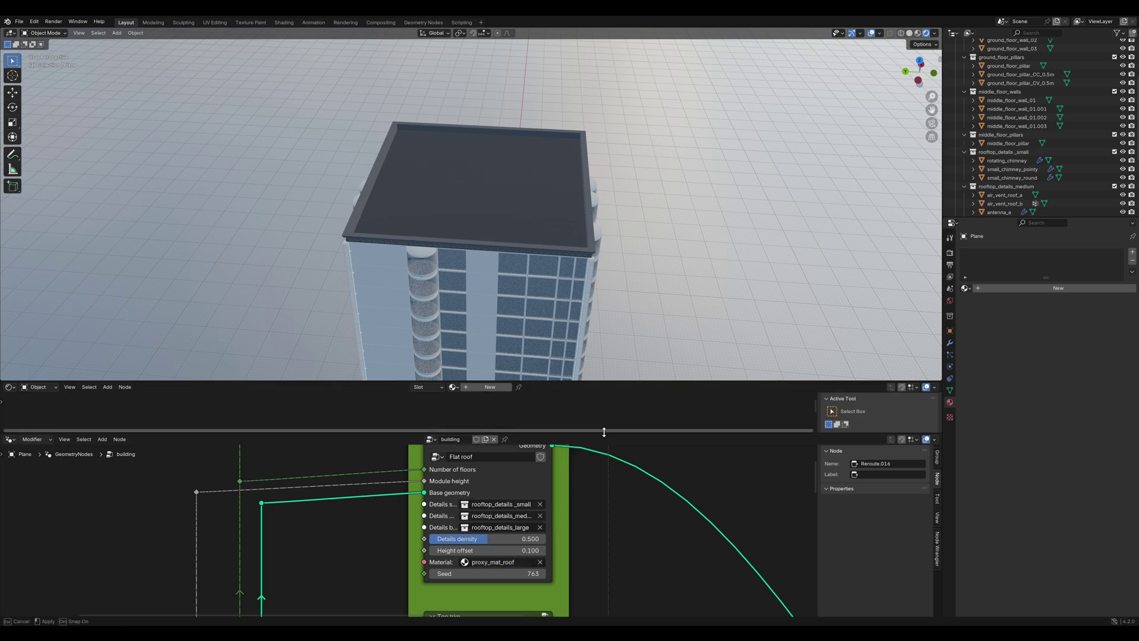
# Step: Enlarge the shader editor and assign proxy_mat_roof to the building plane to show its nodes
pyautogui.moveTo(475, 433); pyautogui.dragTo(474, 589)
pyautogui.click(453, 387)
pyautogui.click(480, 441)
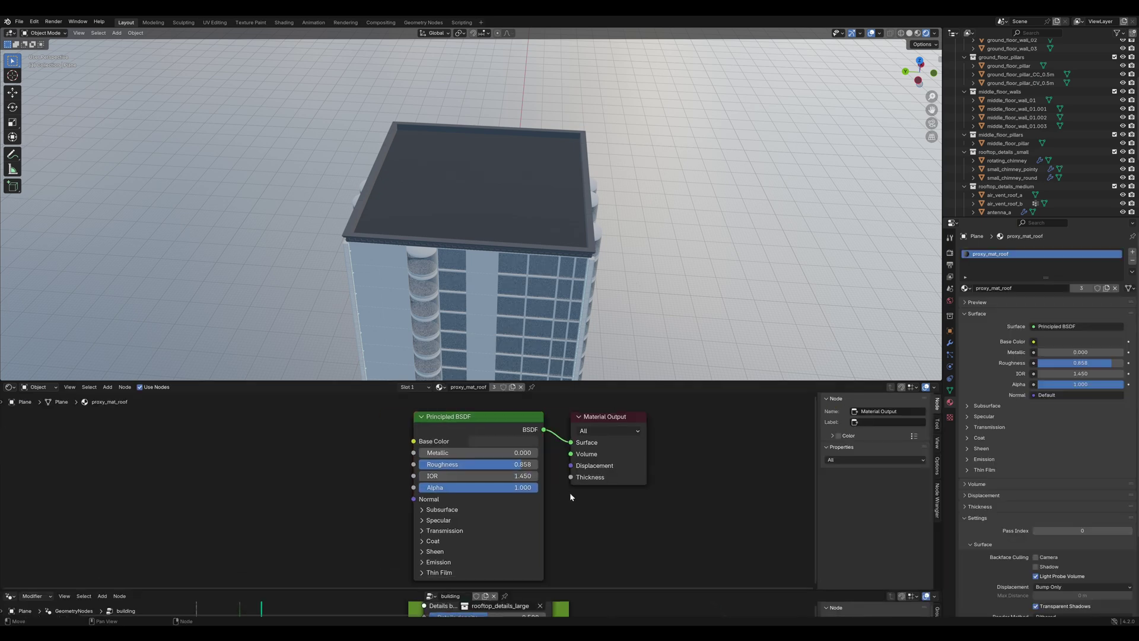
# Step: Switch to JSplacement, open its Classic generator and generate a displacement map
pyautogui.press('super')
pyautogui.write('js')
pyautogui.press('Return')
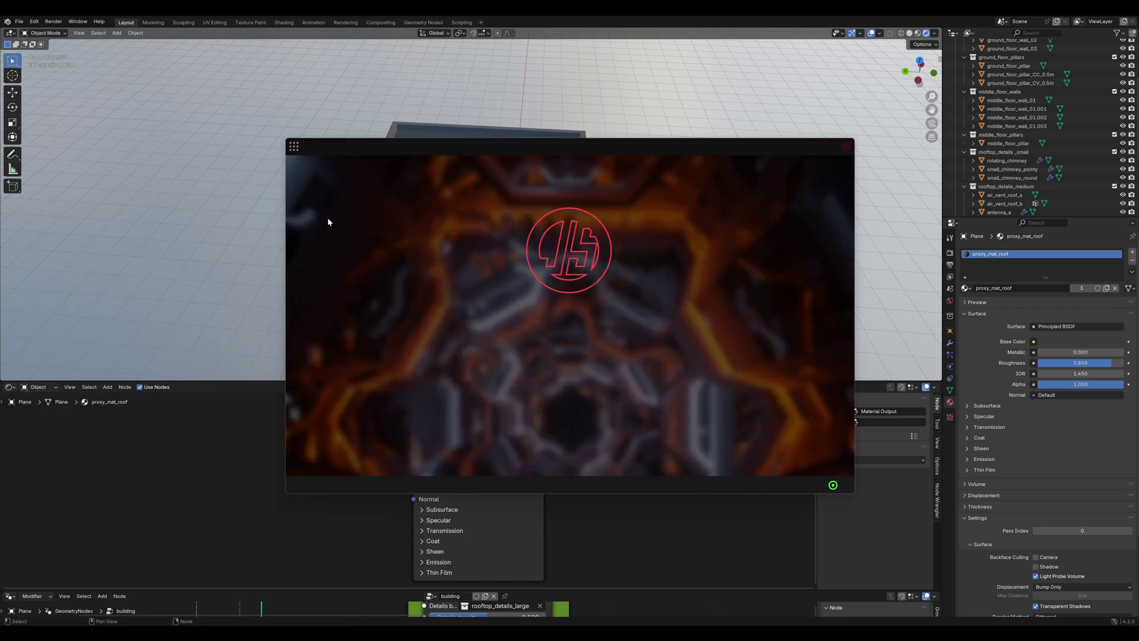
pyautogui.click(293, 147)
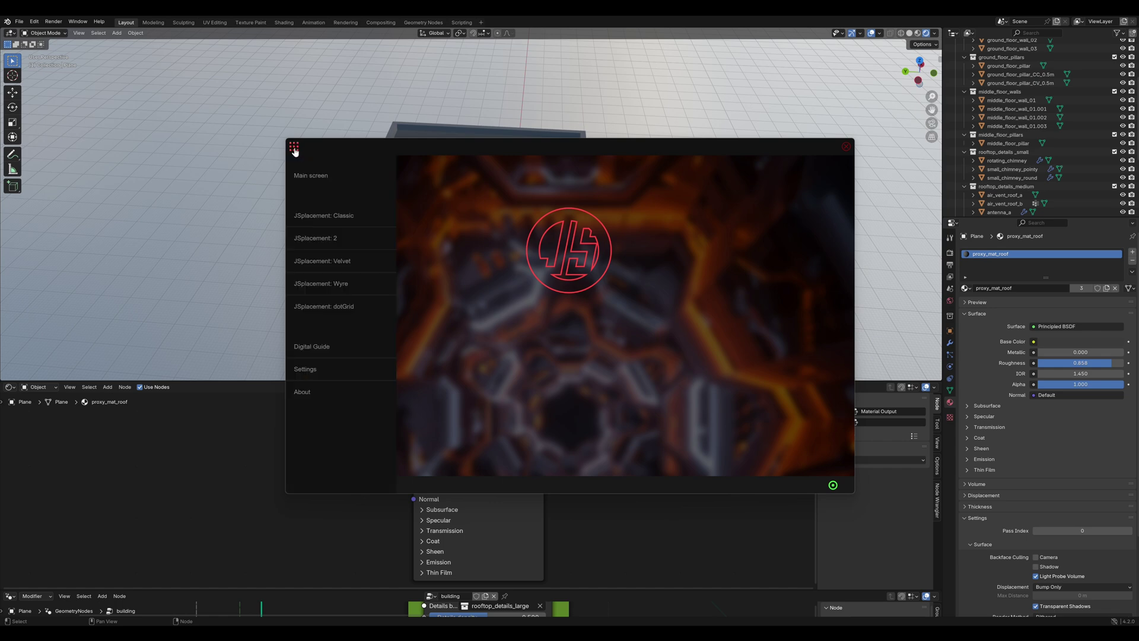
pyautogui.click(323, 217)
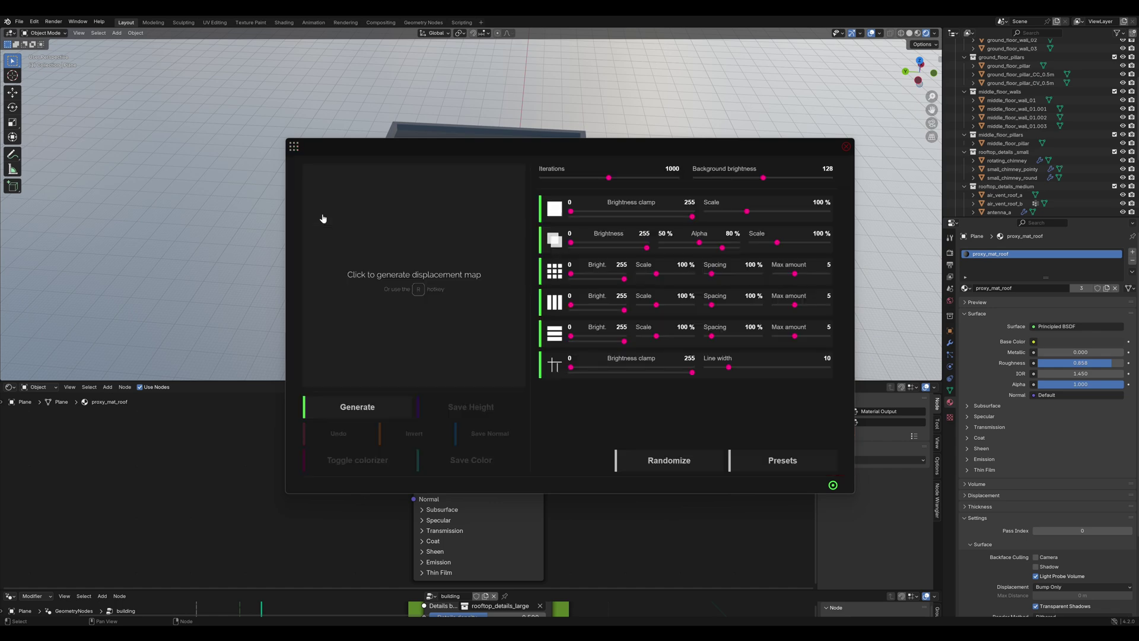
pyautogui.click(417, 290)
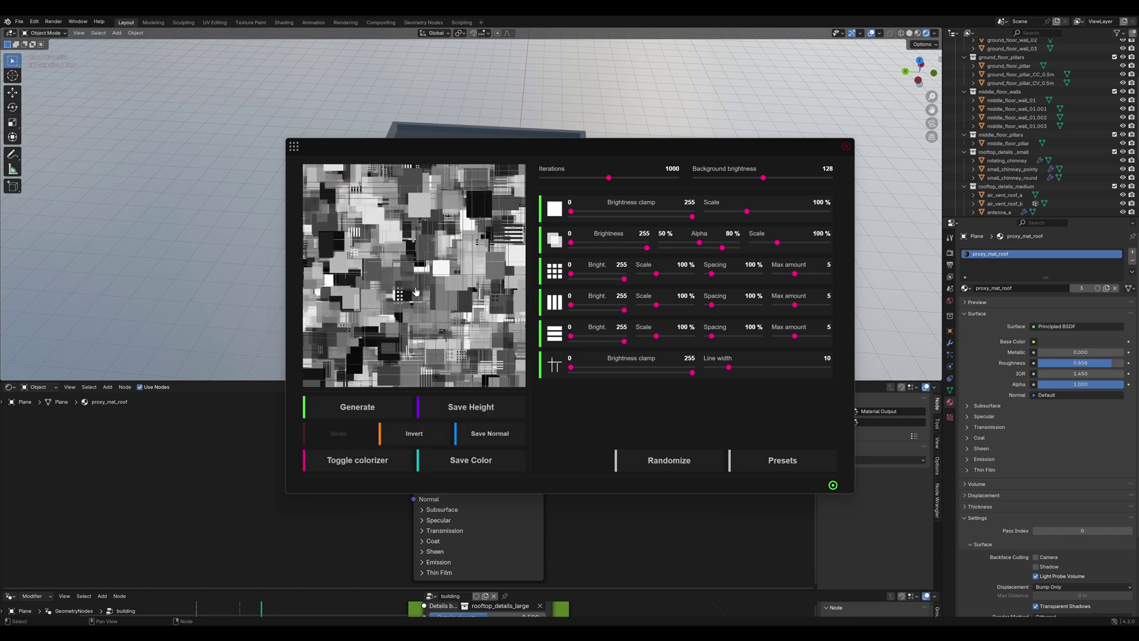
# Step: Generate the displacement map with the Gnarly preset and save its height map
pyautogui.click(784, 463)
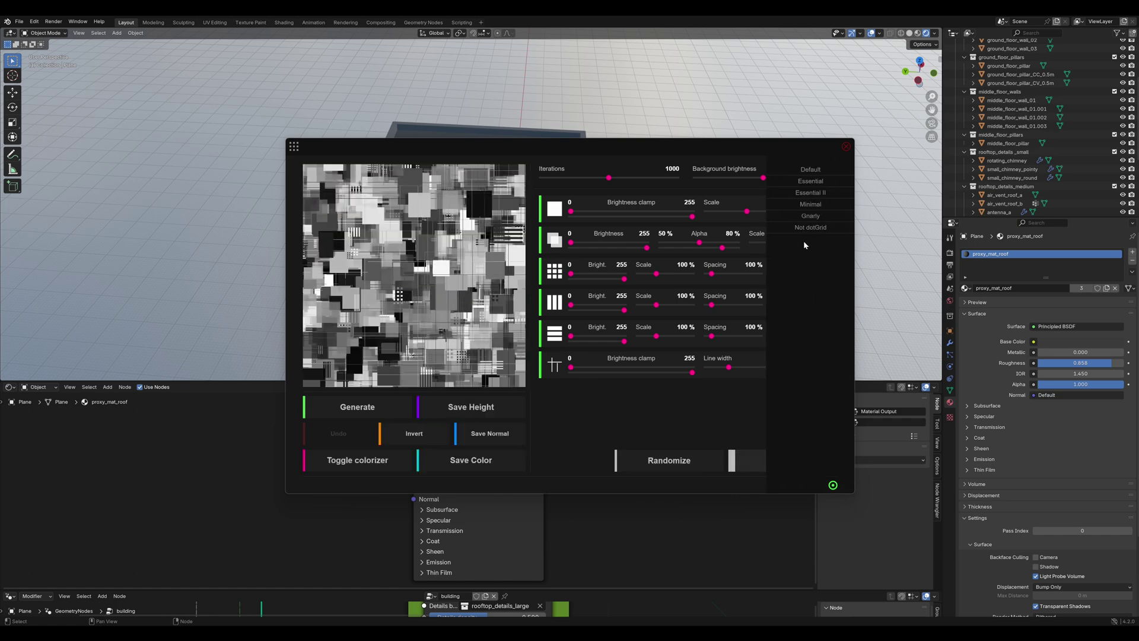
pyautogui.click(810, 216)
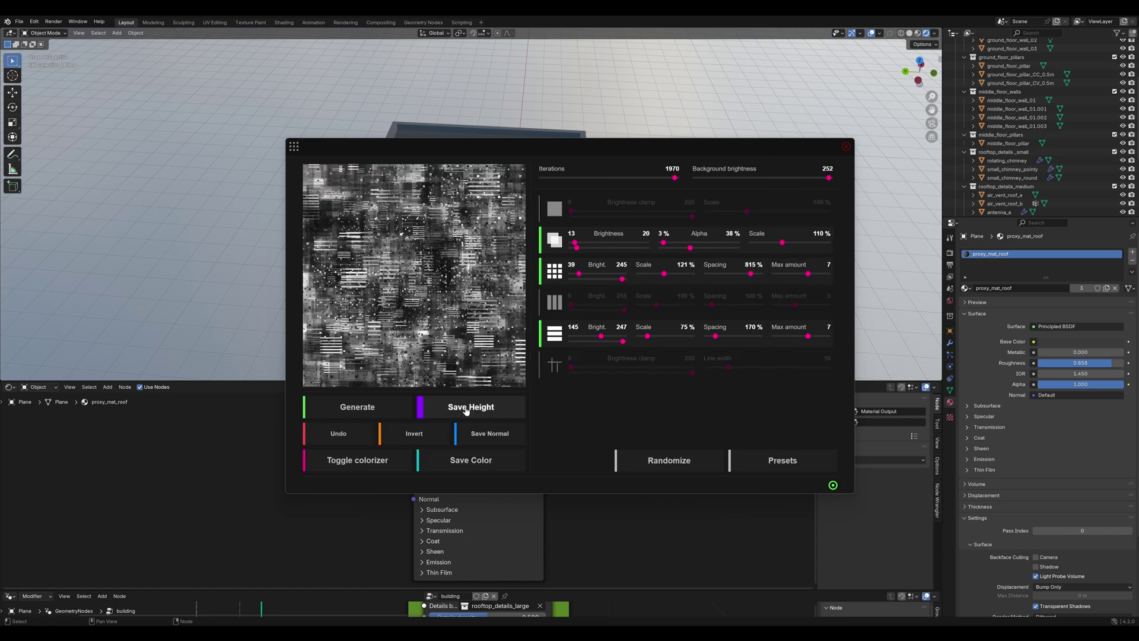
pyautogui.click(466, 409)
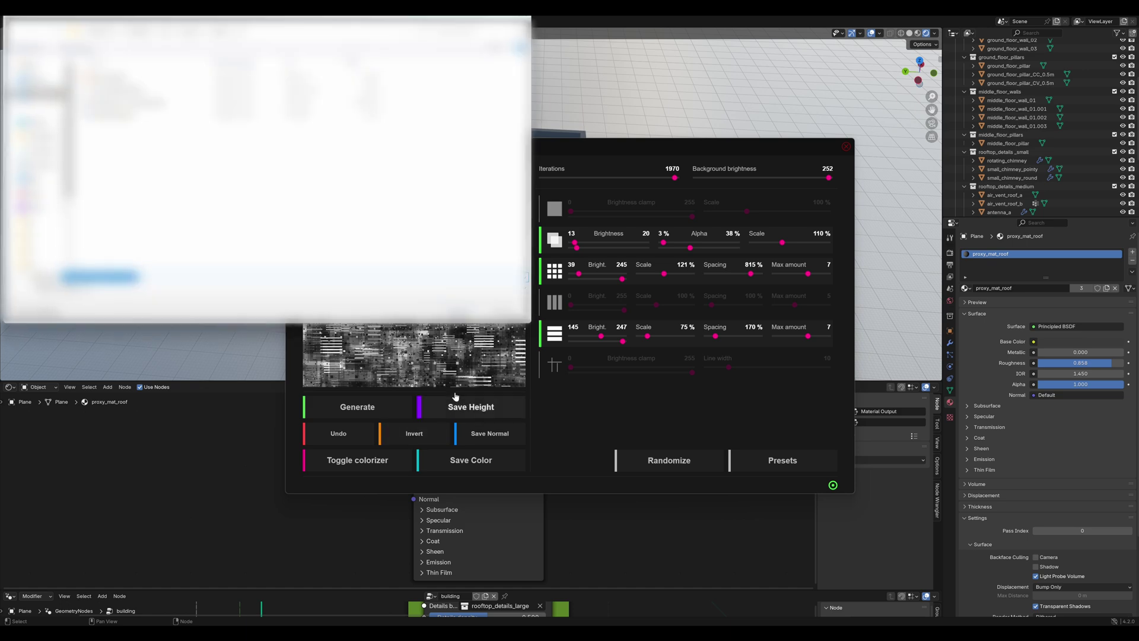
pyautogui.click(503, 311)
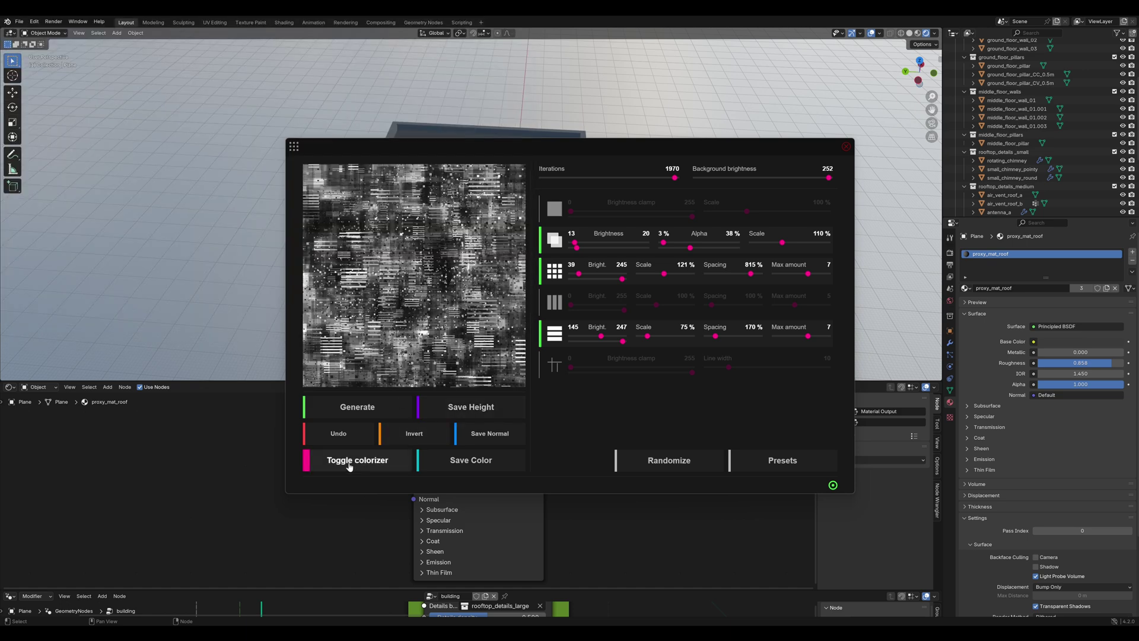
# Step: Colorize the generated displacement map with the near-black gradient and save its color map
pyautogui.click(349, 462)
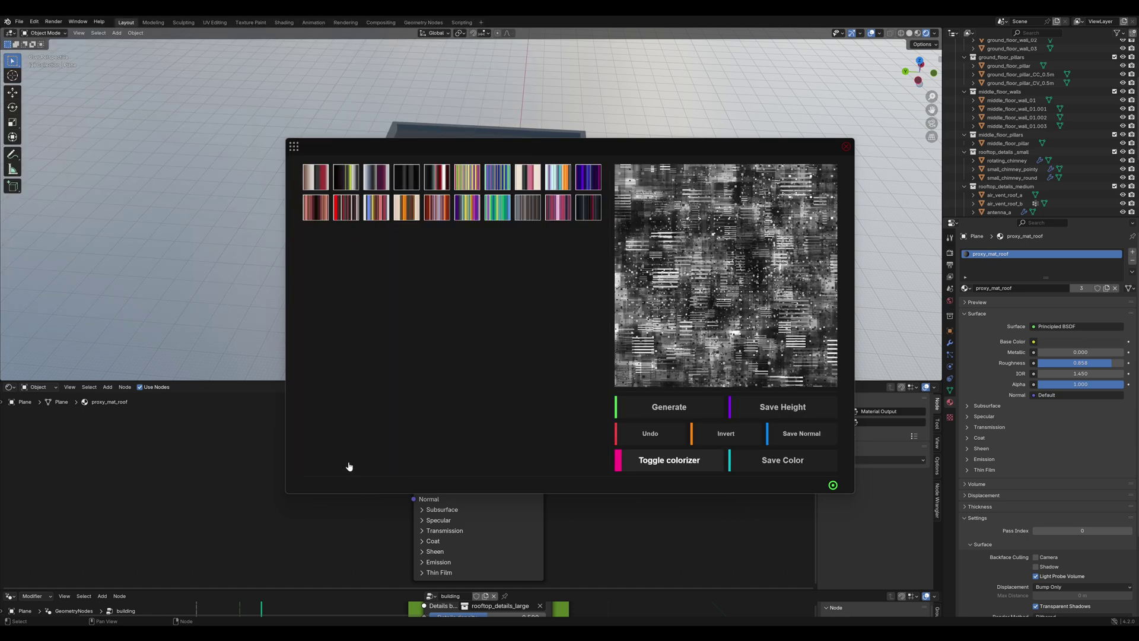
pyautogui.click(404, 176)
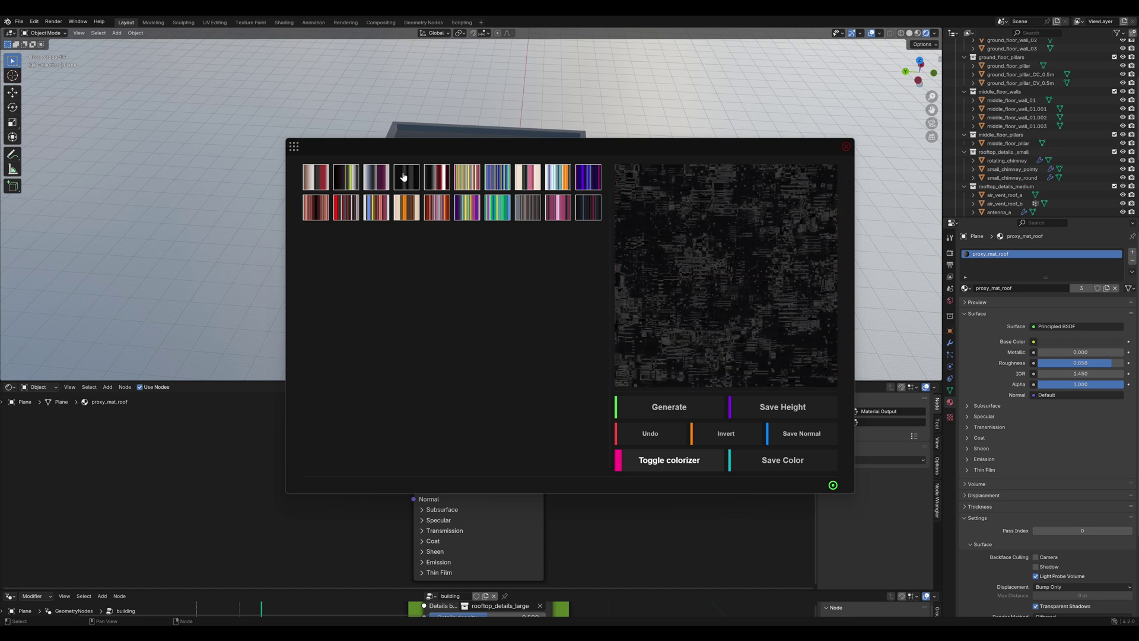
pyautogui.click(789, 461)
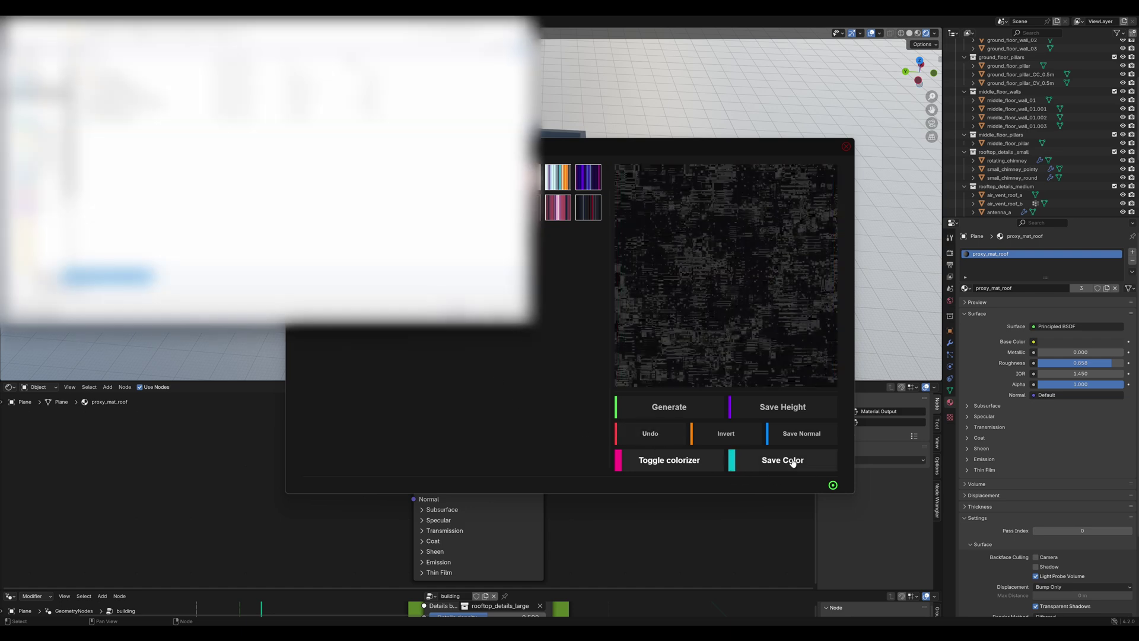
pyautogui.click(497, 320)
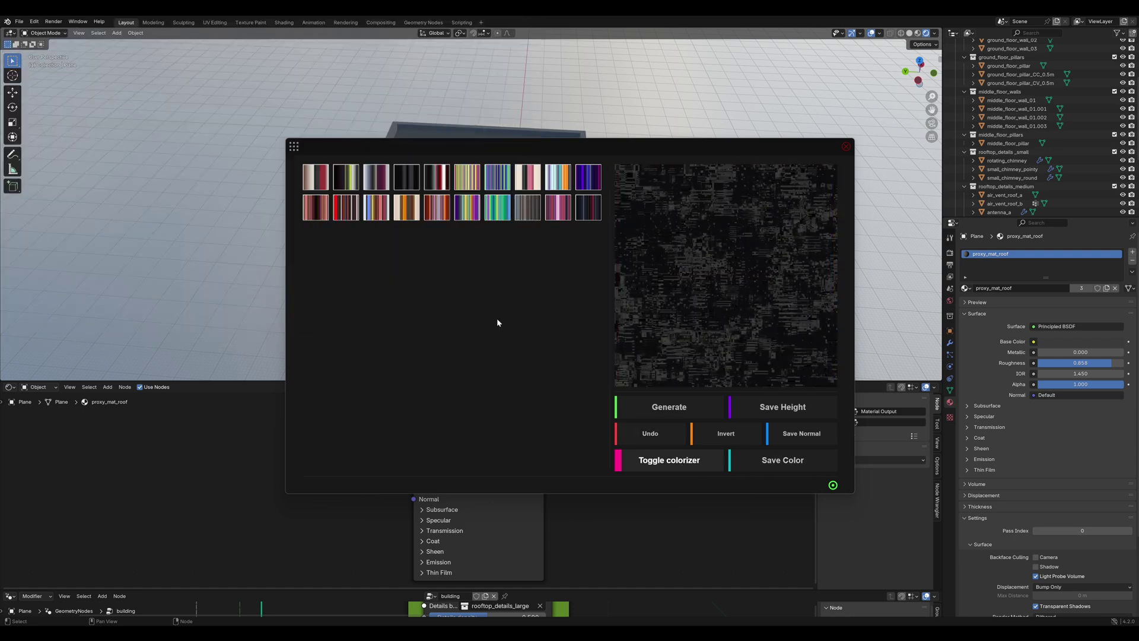
# Step: Close JSplacement and import the saved height and color maps as image texture nodes in Blender's proxy_mat_roof material
pyautogui.moveTo(695, 163); pyautogui.dragTo(652, 169)
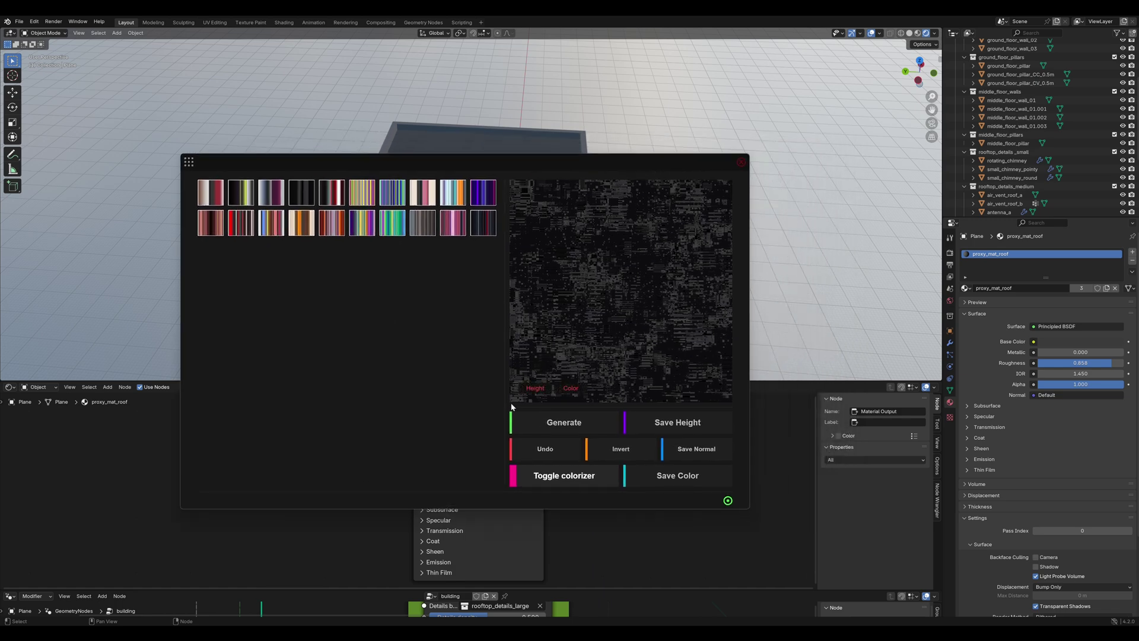
pyautogui.click(741, 162)
pyautogui.moveTo(571, 211); pyautogui.dragTo(544, 197, button='middle')
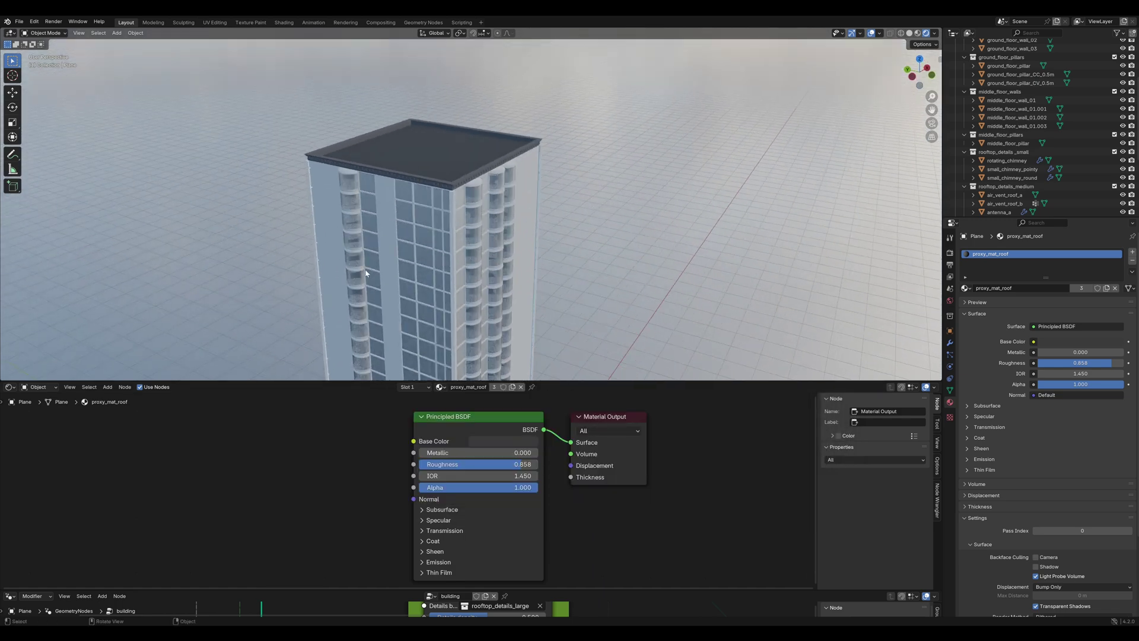
pyautogui.hotkey('alt', 'Tab')
pyautogui.click(125, 119)
pyautogui.keyDown('ctrl'); pyautogui.click(162, 115); pyautogui.keyUp('ctrl')
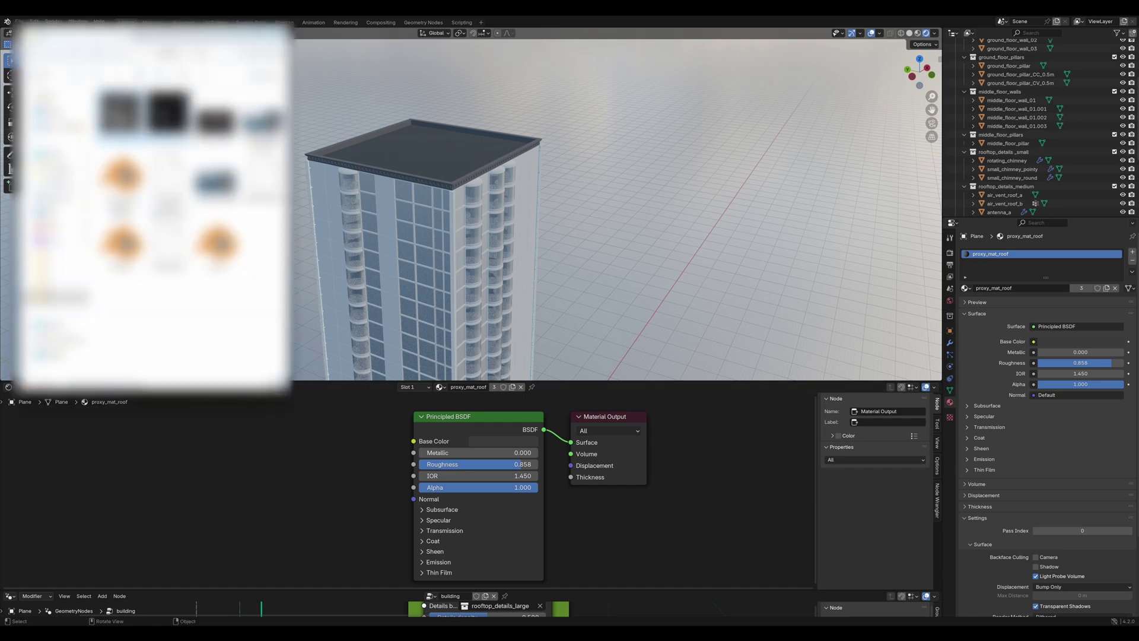
pyautogui.moveTo(162, 115); pyautogui.dragTo(269, 490)
pyautogui.scroll(-2, 413, 418)
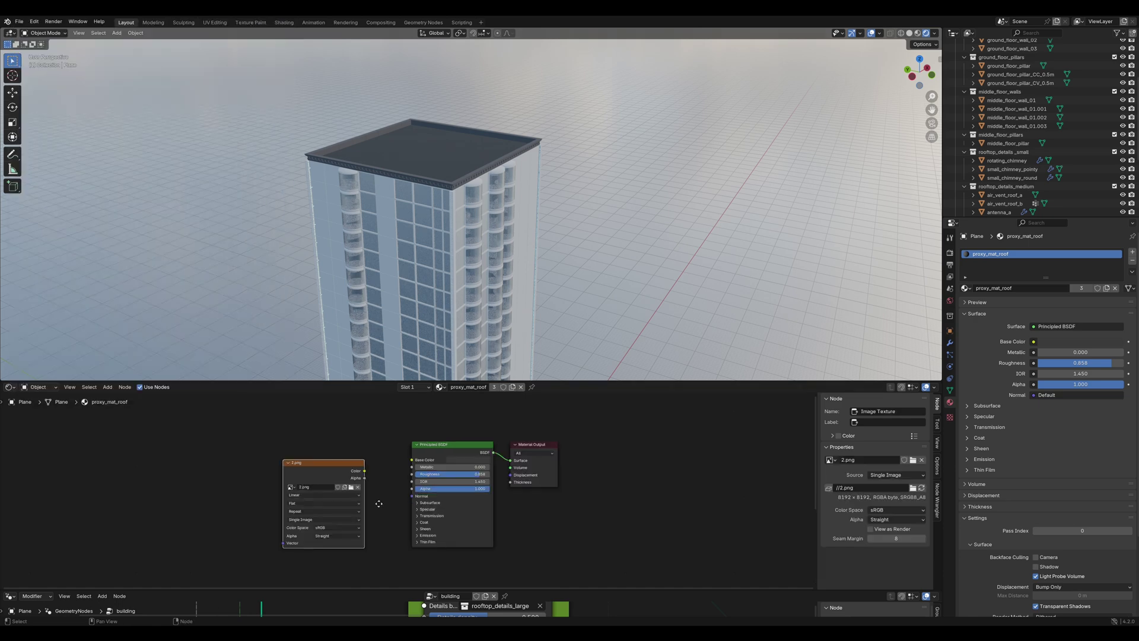
pyautogui.moveTo(379, 477); pyautogui.dragTo(358, 478, button='middle')
pyautogui.moveTo(319, 433)
pyautogui.mouseDown()
pyautogui.moveTo(320, 385)
pyautogui.moveTo(324, 427)
pyautogui.mouseUp()
pyautogui.moveTo(388, 553); pyautogui.dragTo(357, 487, button='middle')
# Step: Connect the height map to the material output's Displacement and set its color space to Non-Color
pyautogui.moveTo(264, 513); pyautogui.dragTo(555, 463)
pyautogui.scroll(-2, 452, 574)
pyautogui.click(438, 569)
pyautogui.click(463, 555)
pyautogui.scroll(4, 438, 104)
pyautogui.keyDown('shift'); pyautogui.moveTo(439, 104); pyautogui.dragTo(503, 183, button='middle'); pyautogui.keyUp('shift')
# Step: Insert a Brightness/Contrast node between the color map and Base Color, and lower its contrast and brightness
pyautogui.moveTo(319, 397); pyautogui.dragTo(260, 463)
pyautogui.moveTo(273, 456); pyautogui.dragTo(303, 468)
pyautogui.moveTo(252, 450); pyautogui.dragTo(140, 449)
pyautogui.hotkey('shift', 'a')
pyautogui.write('bri')
pyautogui.press('Return')
pyautogui.click(223, 462)
pyautogui.moveTo(242, 489); pyautogui.dragTo(243, 489)
pyautogui.click(226, 489)
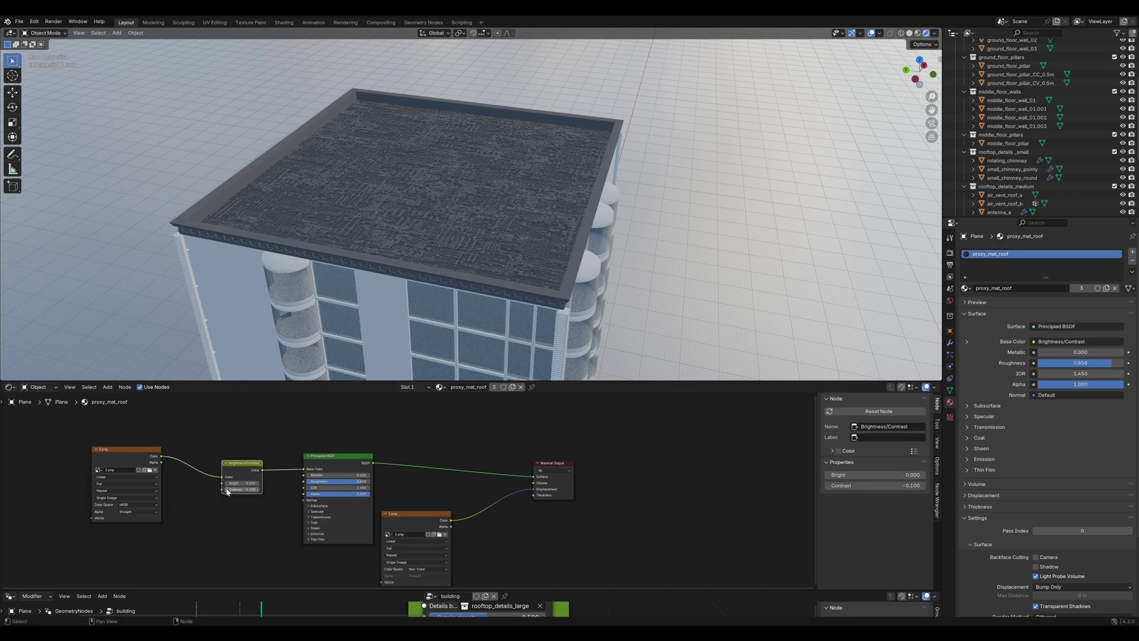
pyautogui.click(226, 483)
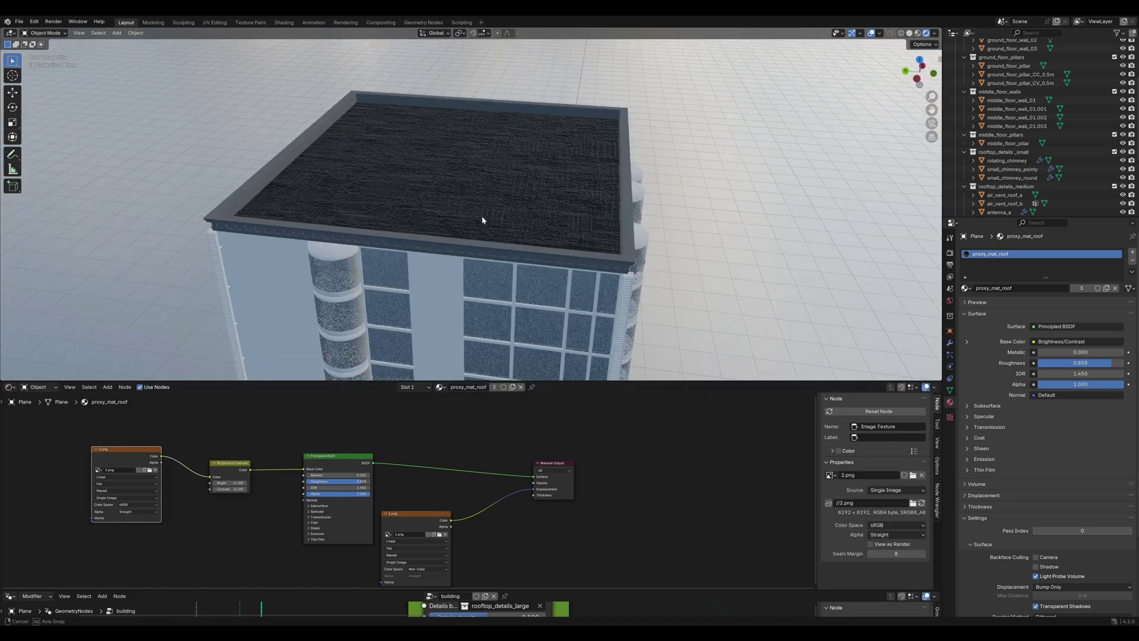
# Step: Enlarge the 3D viewport, inspect the textured roof from several angles and save the file
pyautogui.scroll(-5, 484, 219)
pyautogui.moveTo(491, 216); pyautogui.dragTo(610, 222, button='middle')
pyautogui.moveTo(577, 381); pyautogui.dragTo(589, 423)
pyautogui.scroll(5, 517, 225)
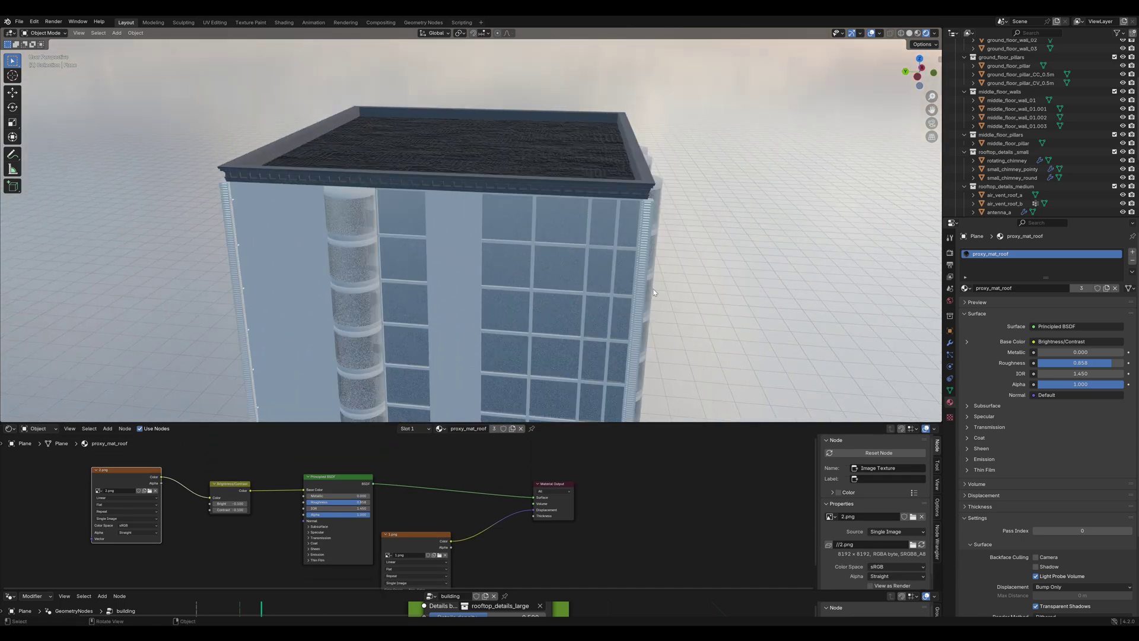
pyautogui.moveTo(490, 198); pyautogui.dragTo(437, 195, button='middle')
pyautogui.click(447, 221)
pyautogui.click(619, 207)
# Step: Delete top_trim_pillar, top_trim_pillar_CC and top_trim_pillar_CV from the top_trim_pillars collection
pyautogui.scroll(-5, 1015, 153)
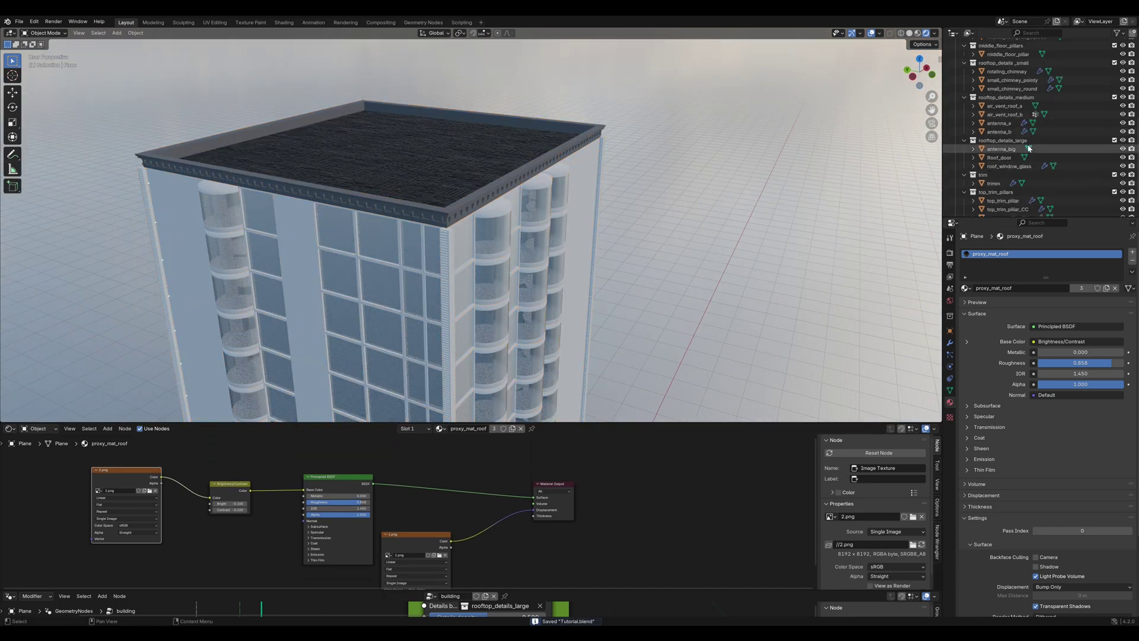
pyautogui.scroll(-1, 1014, 133)
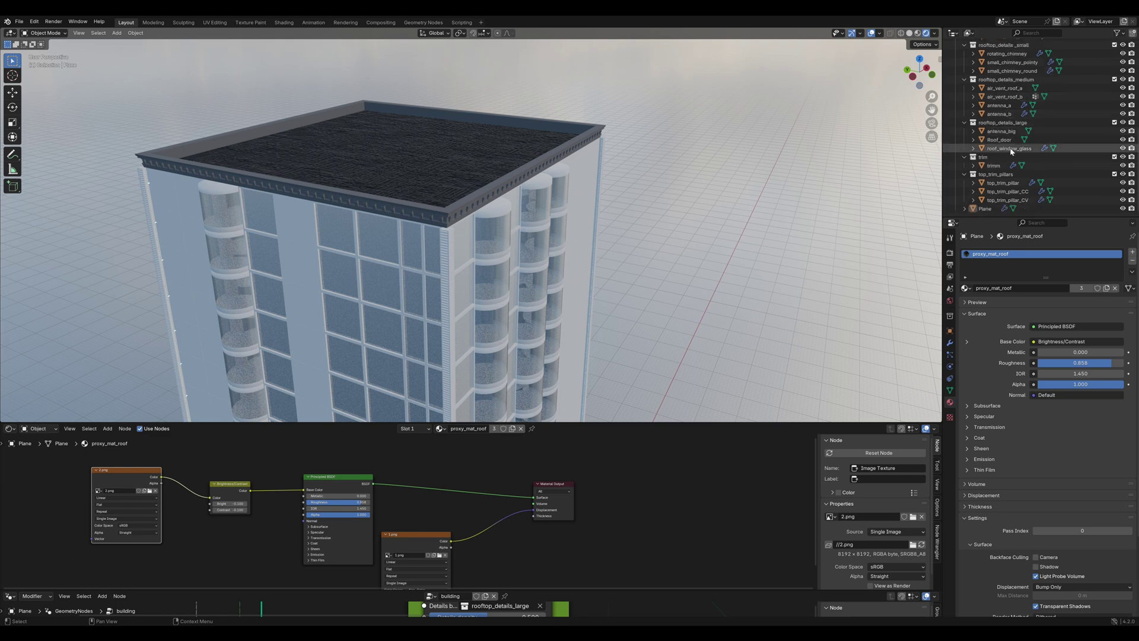
pyautogui.click(994, 185)
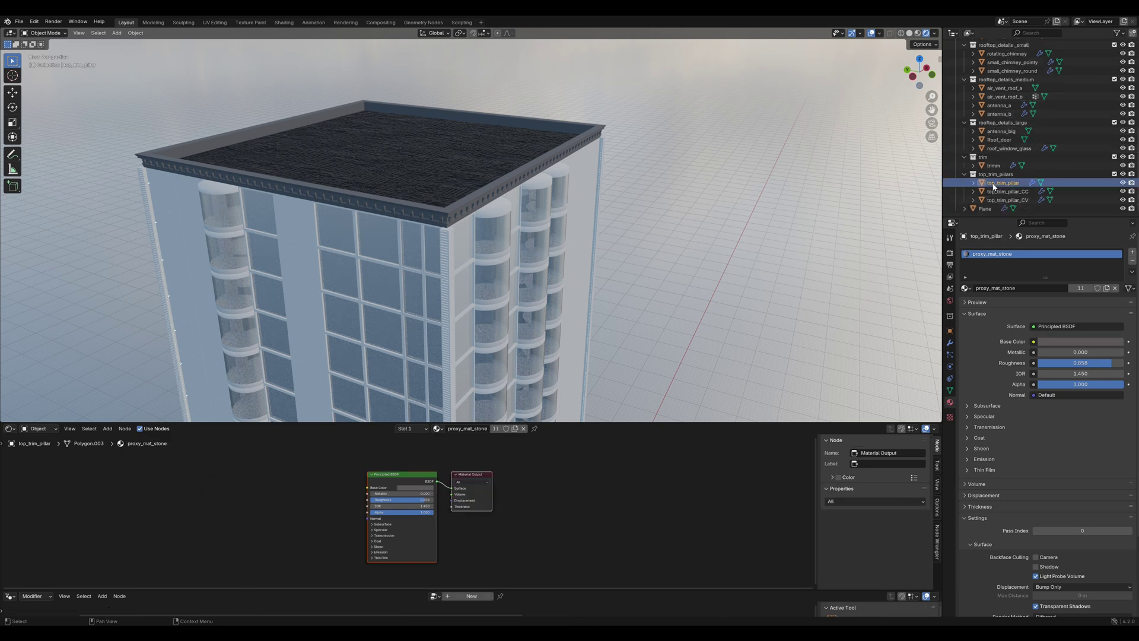
pyautogui.press('Delete')
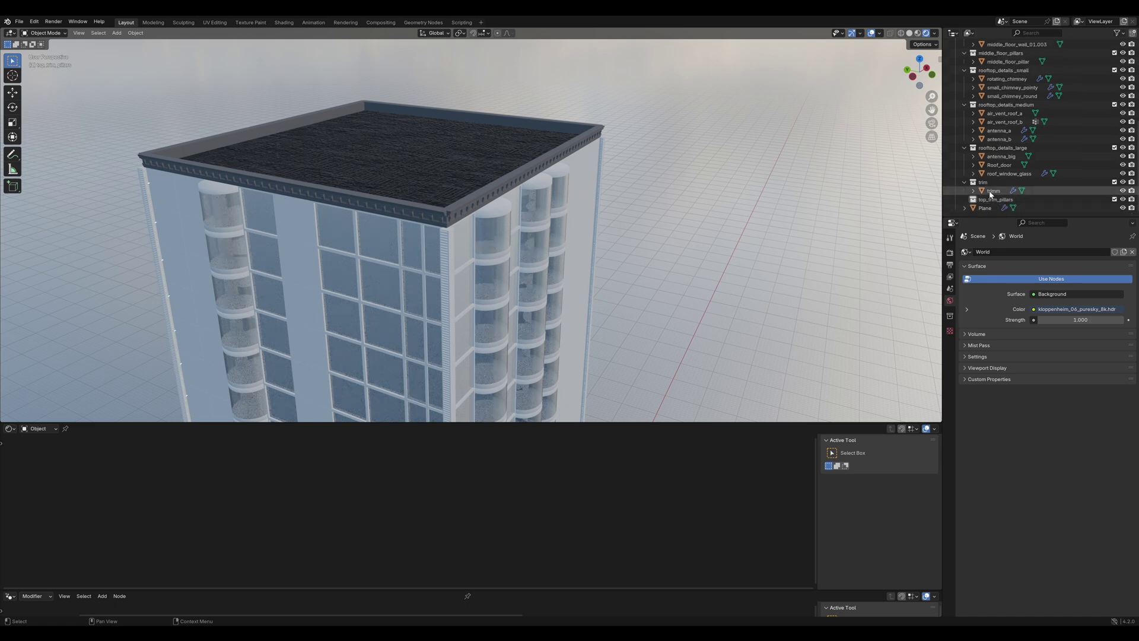
# Step: Isolate the trimm object in local view and add a cube to its mesh in Edit Mode
pyautogui.click(991, 191)
pyautogui.press('KP_Decimal')
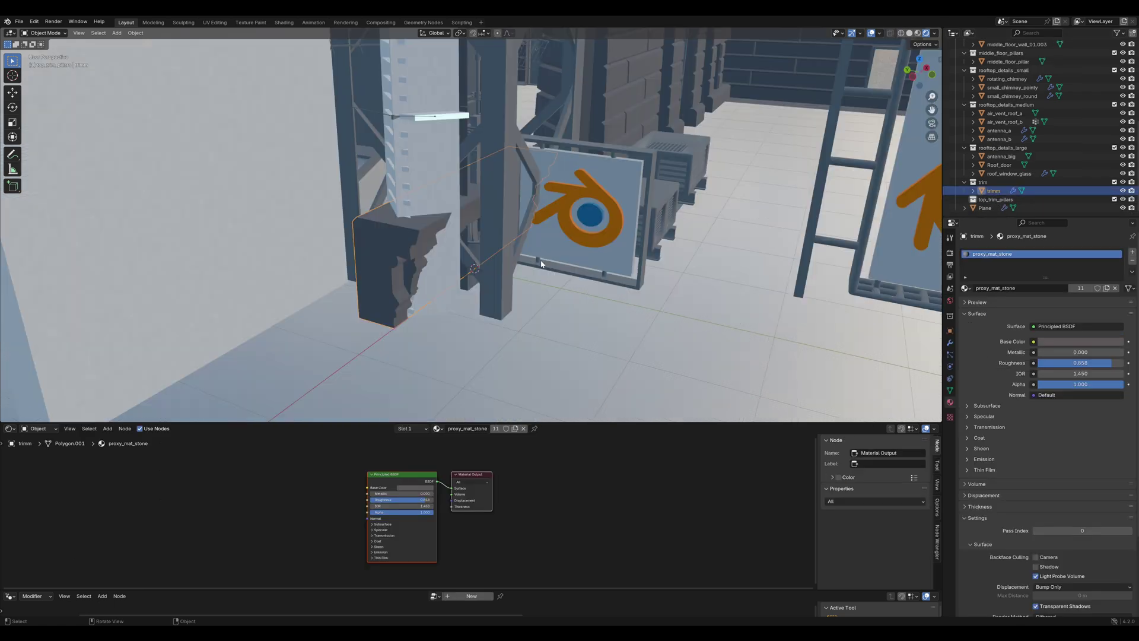
pyautogui.press('KP_Divide')
pyautogui.moveTo(540, 261); pyautogui.dragTo(478, 226, button='middle')
pyautogui.hotkey('ctrl', 's')
pyautogui.press('Tab')
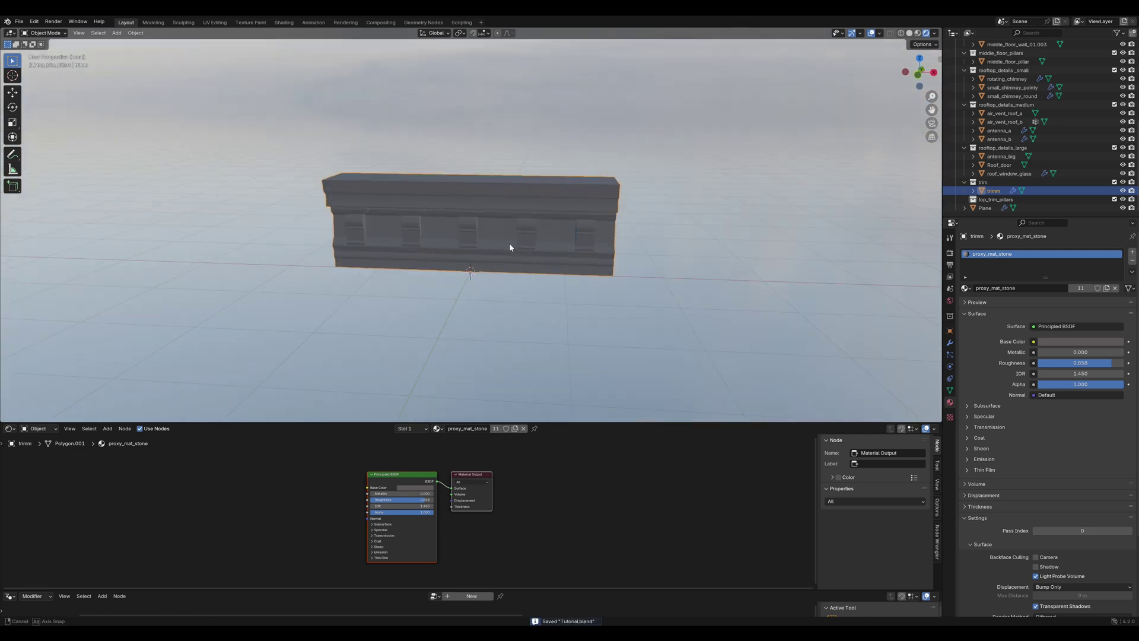
pyautogui.hotkey('shift', 'a')
pyautogui.click(550, 321)
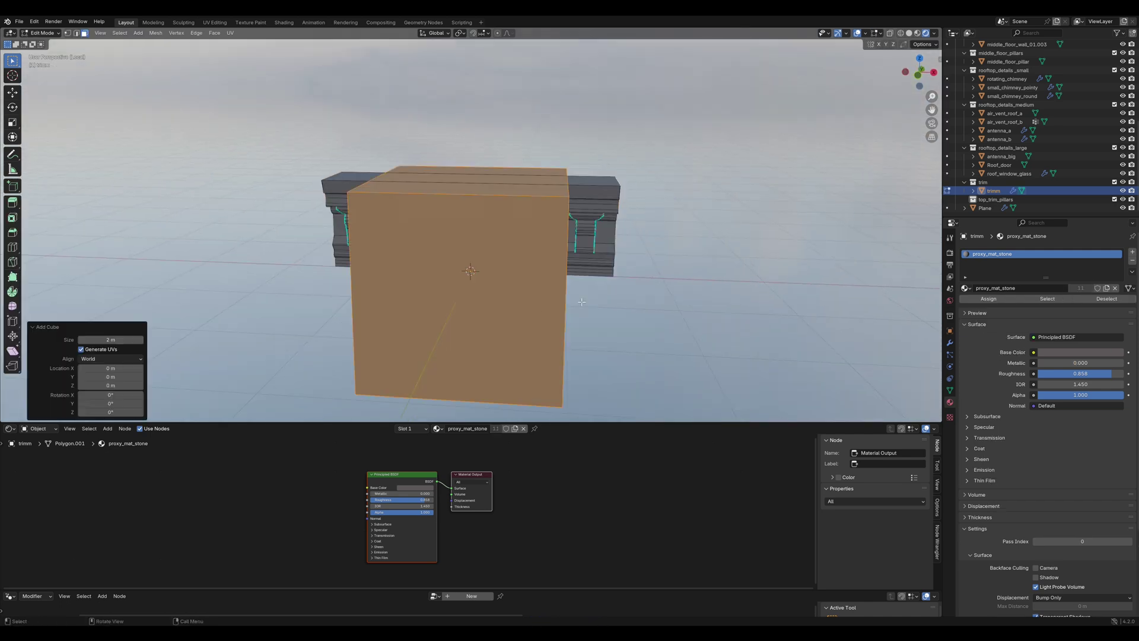
# Step: Scale the cube to about 0.27 along Y to reduce its depth towards that of the old trim
pyautogui.press('KP_7')
pyautogui.press('s')
pyautogui.click(747, 284)
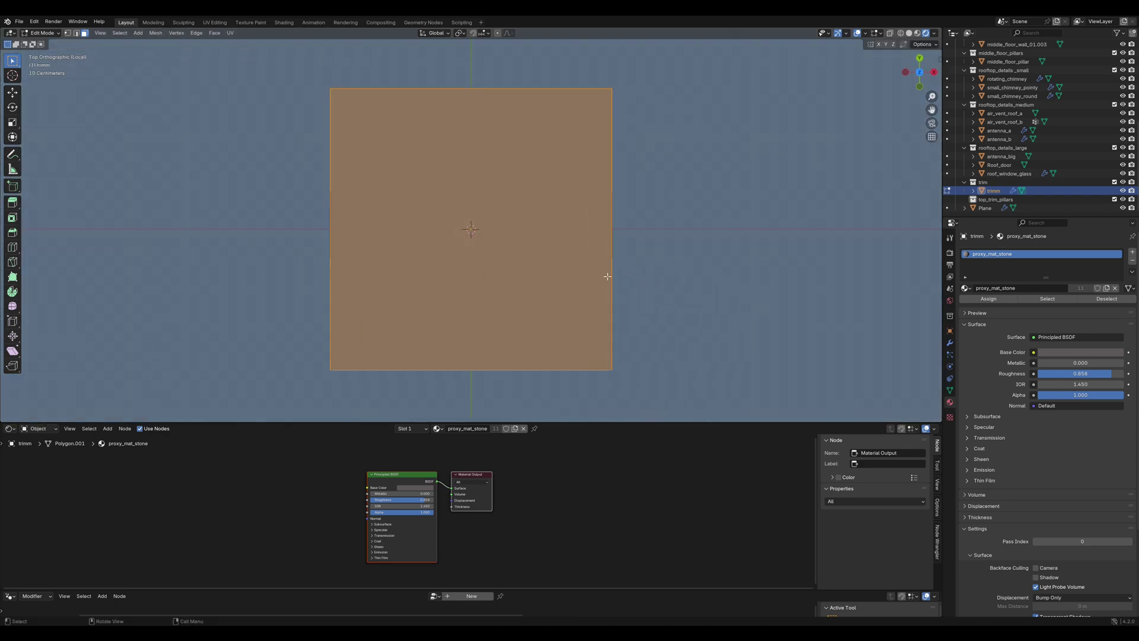
pyautogui.press('s')
pyautogui.press('y')
pyautogui.click(509, 242)
pyautogui.moveTo(509, 242); pyautogui.dragTo(474, 142, button='middle')
# Step: Raise the cube over the old trim in wireframe front view and scale it to about 0.34 along Z
pyautogui.press('KP_1')
pyautogui.press('z')
pyautogui.click(602, 212)
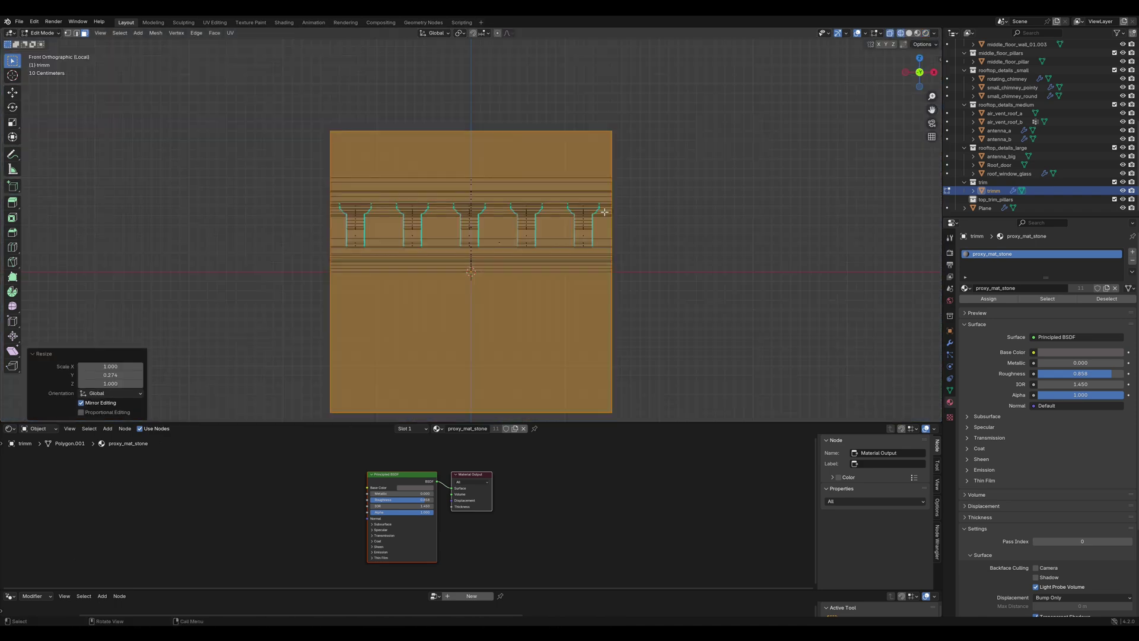
pyautogui.press('g')
pyautogui.press('z')
pyautogui.click(729, 219)
pyautogui.press('s')
pyautogui.press('z')
pyautogui.click(558, 224)
pyautogui.moveTo(558, 224); pyautogui.dragTo(508, 262, button='middle')
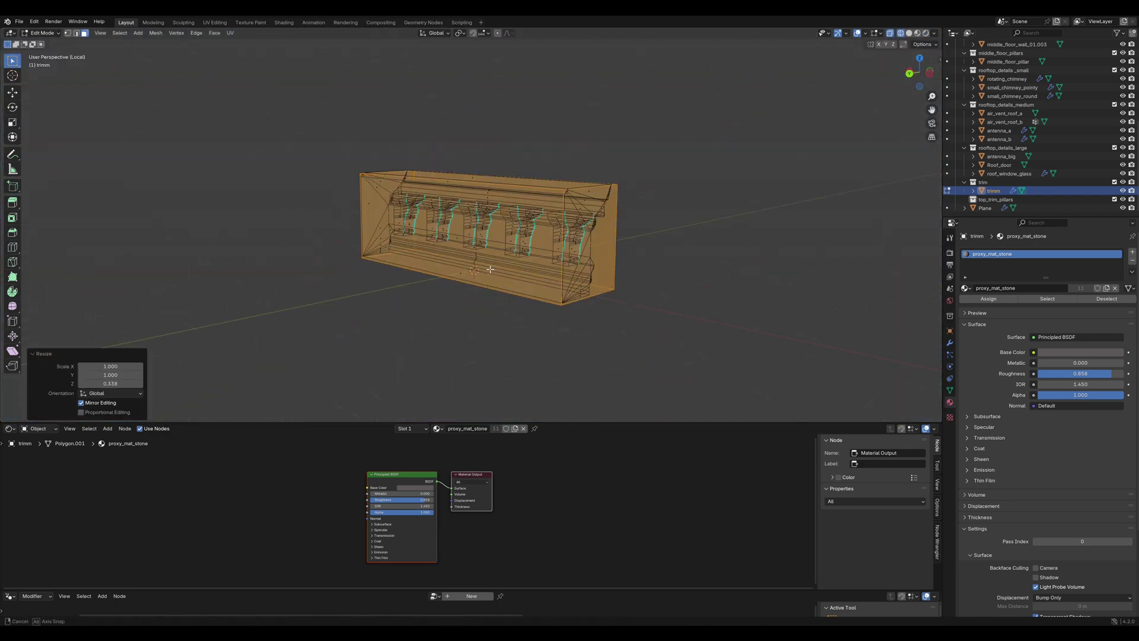
# Step: Delete all vertices of the original trim geometry, keeping only the new block
pyautogui.hotkey('ctrl', 'i')
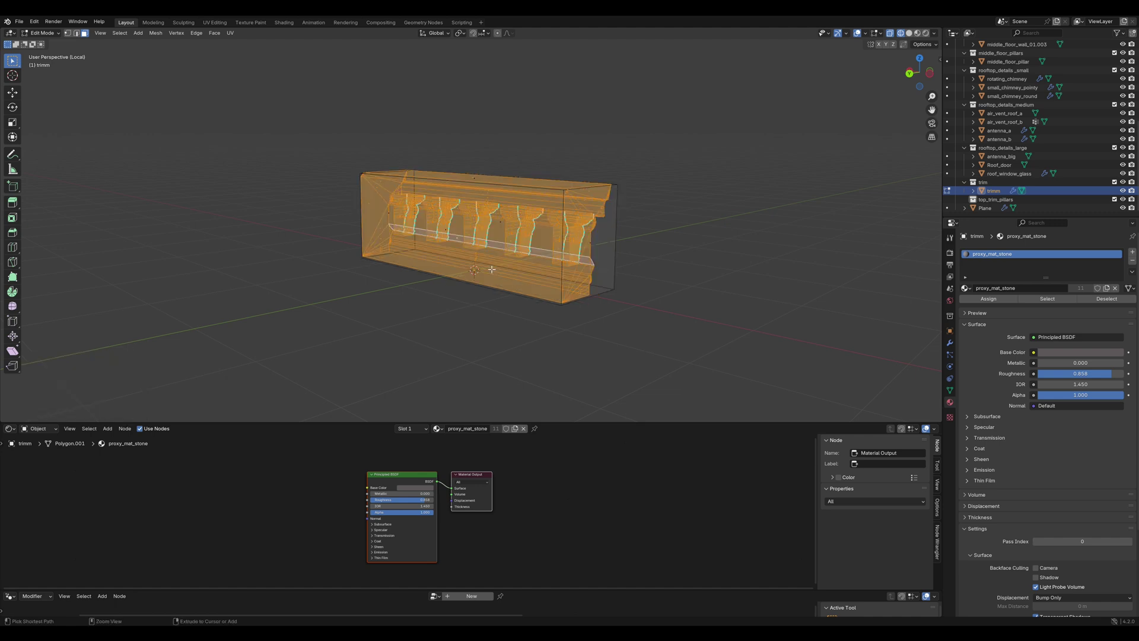
pyautogui.press('x')
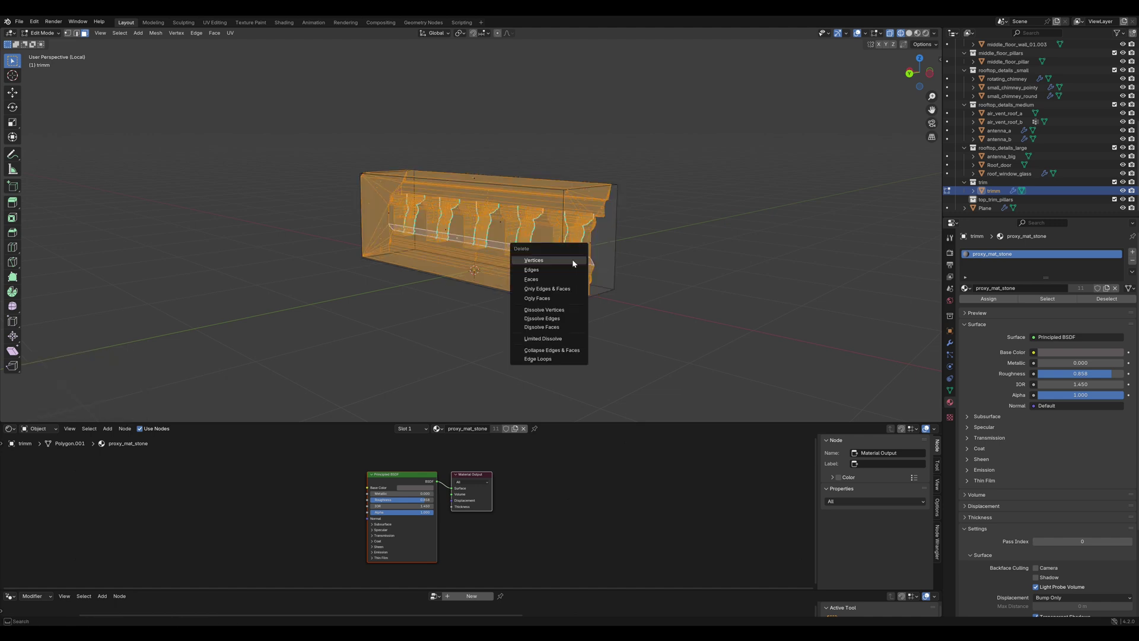
pyautogui.click(572, 260)
# Step: Move the block's top vertices up about 1.03 m along Z
pyautogui.moveTo(572, 260); pyautogui.dragTo(430, 254, button='middle')
pyautogui.press('1')
pyautogui.moveTo(282, 145); pyautogui.dragTo(682, 214)
pyautogui.press('g')
pyautogui.press('z')
pyautogui.click(699, 115)
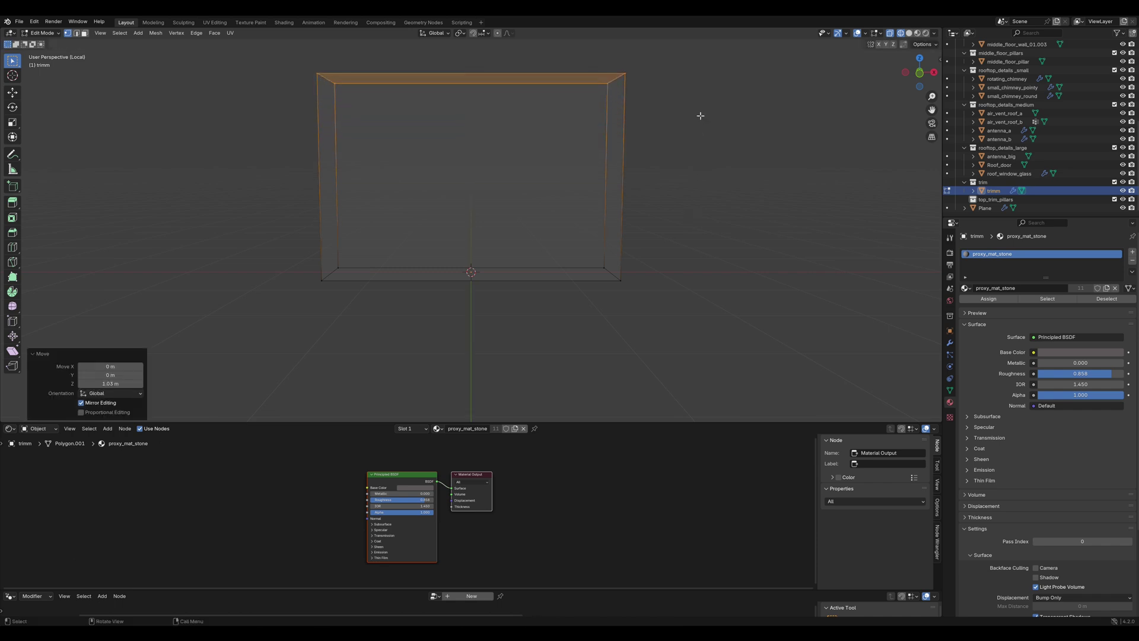
# Step: Inset the block's large vertical face by about 0.12 m
pyautogui.moveTo(330, 221); pyautogui.dragTo(480, 241, button='middle')
pyautogui.hotkey('alt', 'a')
pyautogui.press('3')
pyautogui.press('a')
pyautogui.press('i')
pyautogui.click(624, 217)
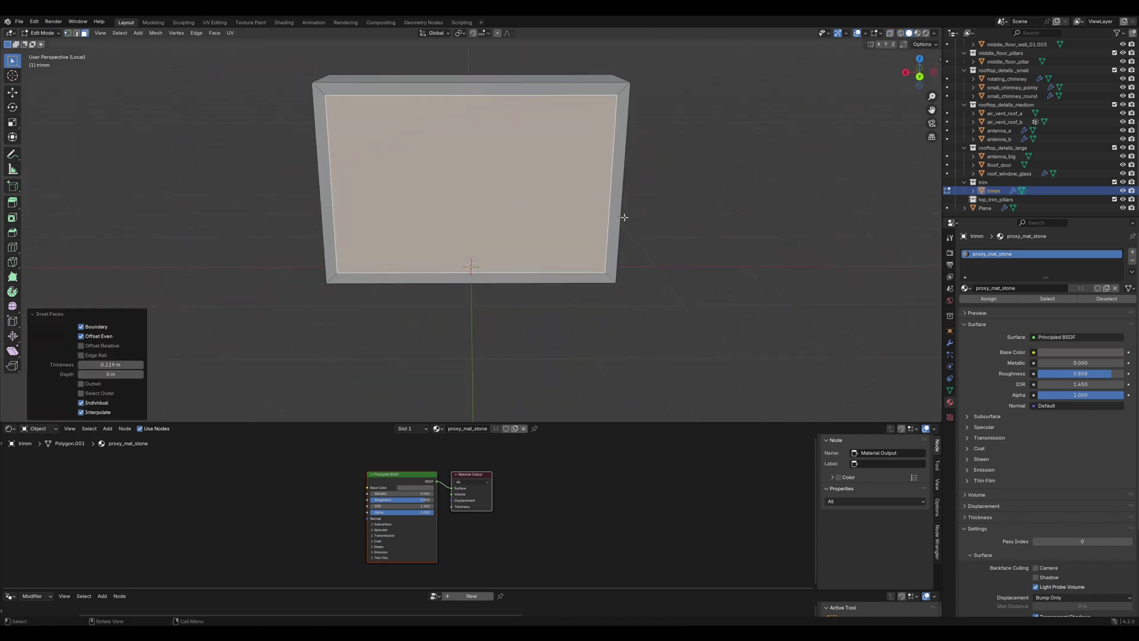
# Step: Scale the inset face to about 0.63 along Z and push it inward to form a recess
pyautogui.press('s')
pyautogui.press('z')
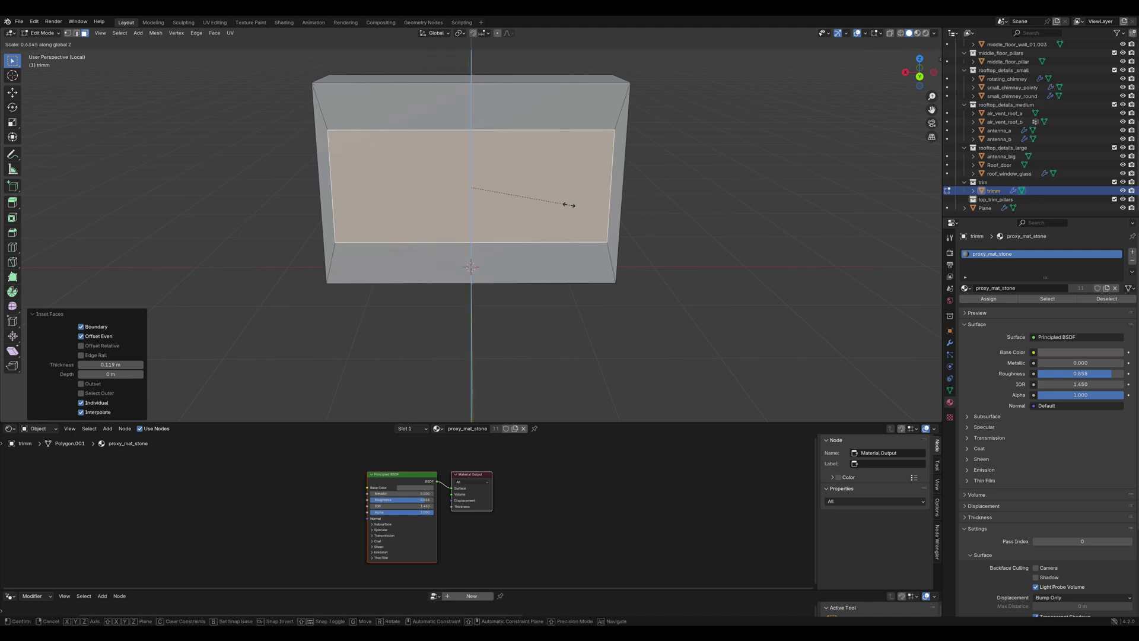
pyautogui.click(570, 202)
pyautogui.moveTo(569, 202); pyautogui.dragTo(534, 238, button='middle')
# Step: Add a second material slot to the trimm object and give it the Window material
pyautogui.click(1132, 252)
pyautogui.click(965, 306)
pyautogui.click(985, 393)
pyautogui.moveTo(771, 297); pyautogui.dragTo(735, 308, button='middle')
# Step: Replace proxy_mat_stone with proxy_mat_roof in the first slot, assign Window to the recessed face and save the file
pyautogui.click(992, 254)
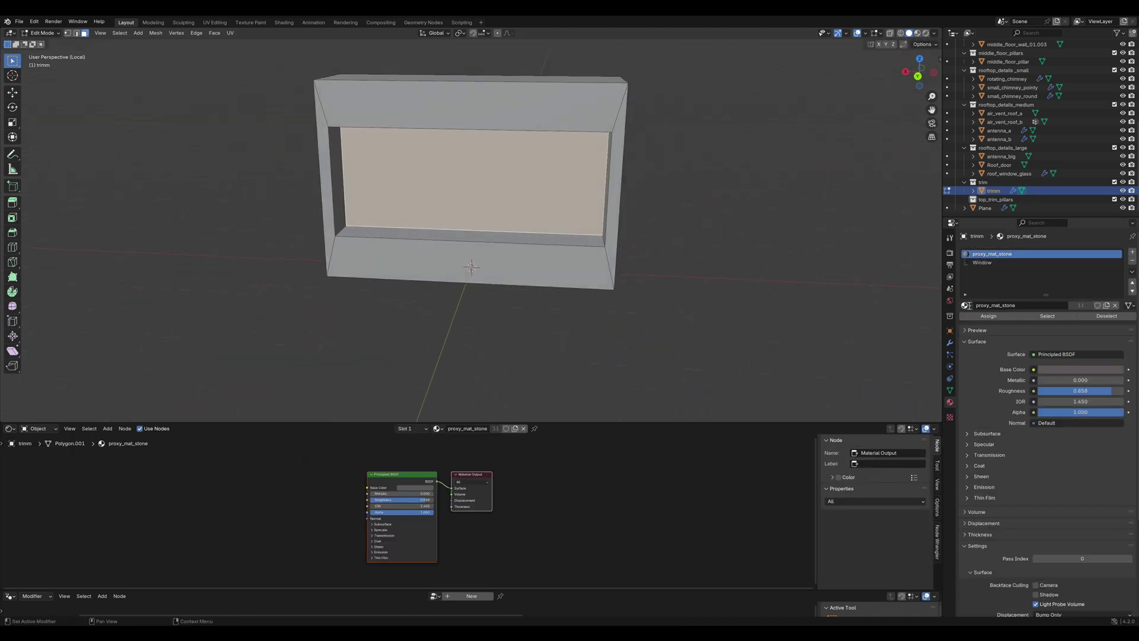
pyautogui.click(966, 305)
pyautogui.click(985, 361)
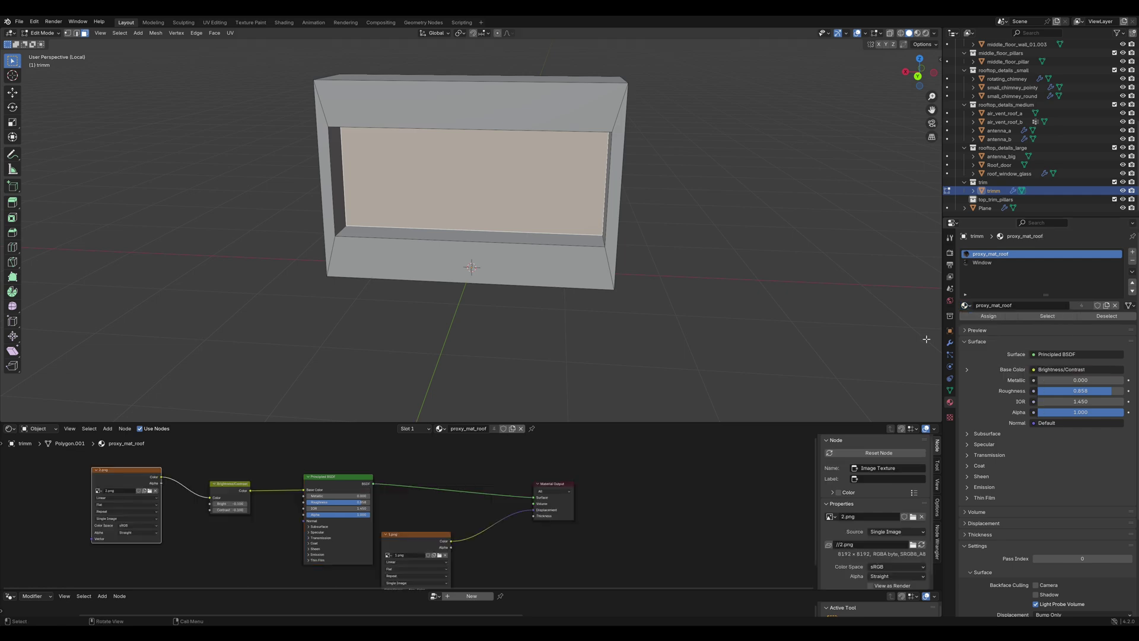
pyautogui.click(917, 33)
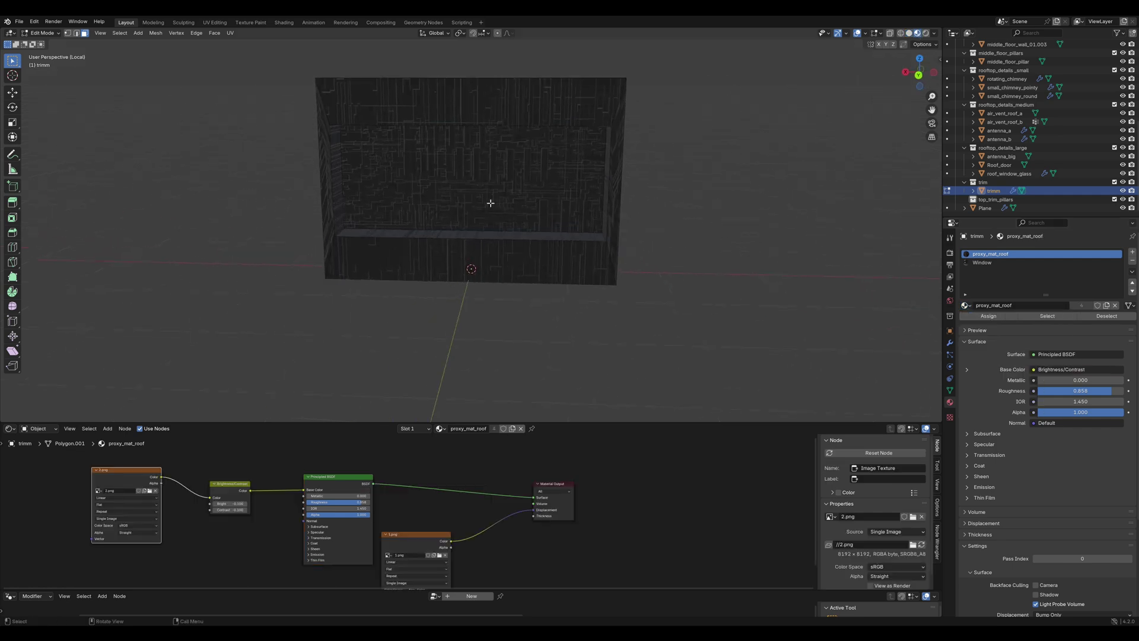
pyautogui.hotkey('ctrl', 's')
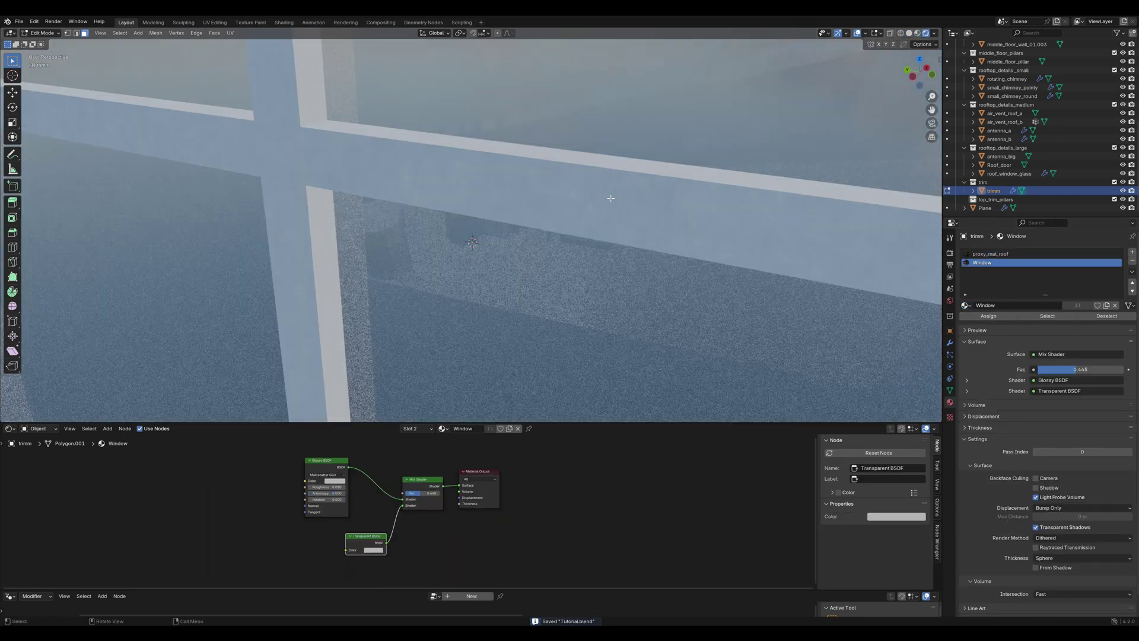
# Step: Inspect the new trim on the building, leave Edit Mode and frame the trimm object
pyautogui.scroll(-12, 609, 198)
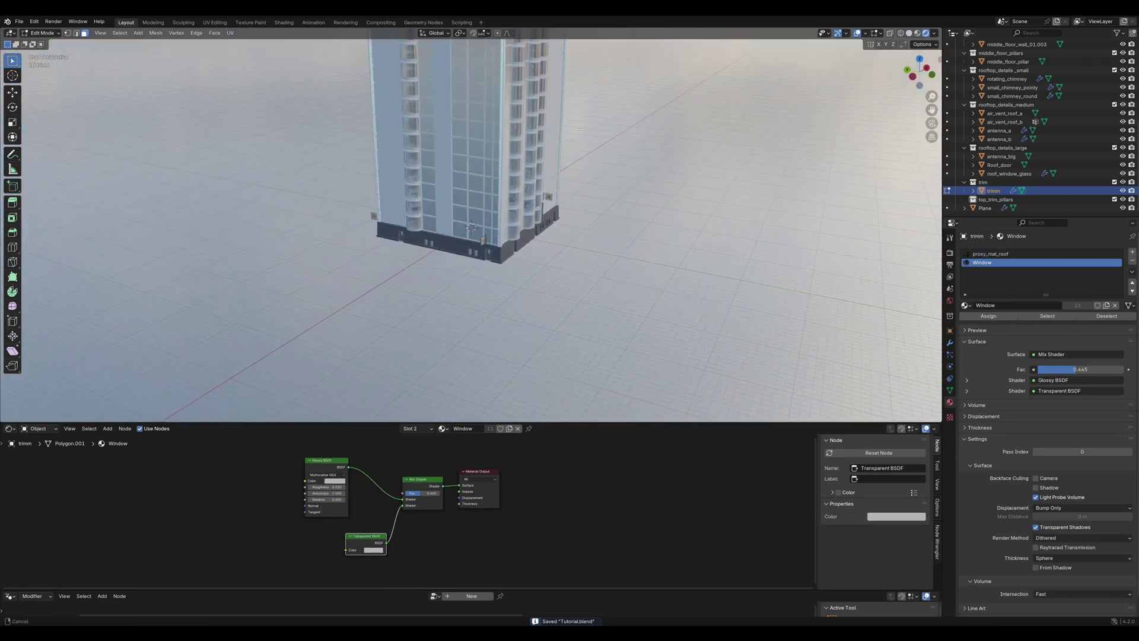
pyautogui.keyDown('shift'); pyautogui.moveTo(610, 198); pyautogui.dragTo(529, 301, button='middle'); pyautogui.keyUp('shift')
pyautogui.scroll(2, 568, 158)
pyautogui.scroll(2, 549, 124)
pyautogui.scroll(-7, 549, 125)
pyautogui.press('Tab')
pyautogui.press('KP_Decimal')
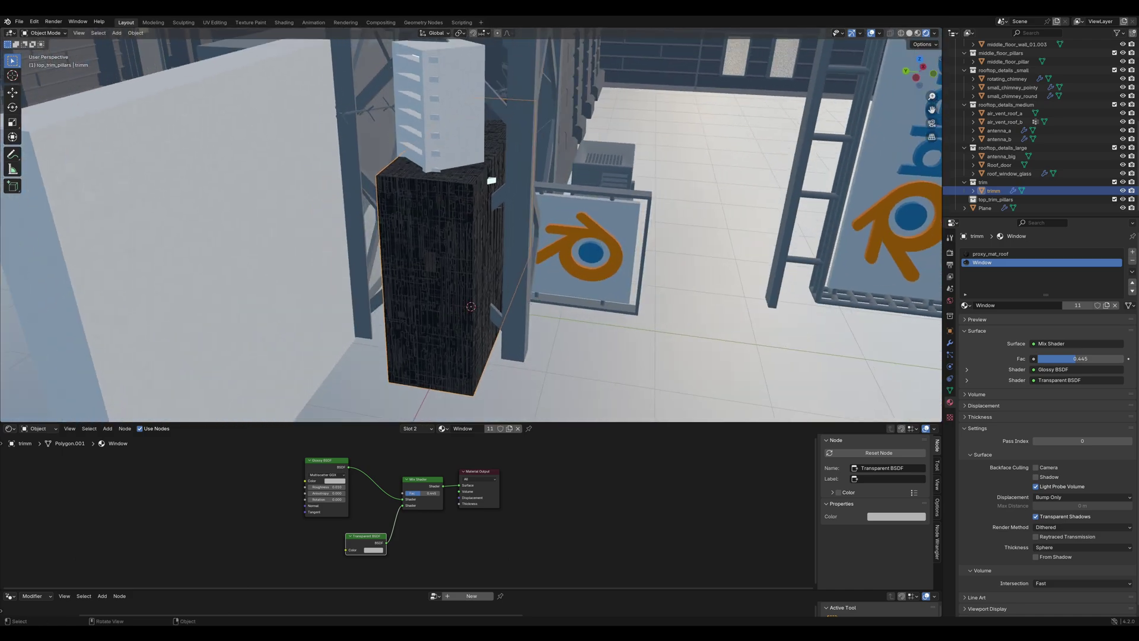
pyautogui.write('rz')
pyautogui.write('90')
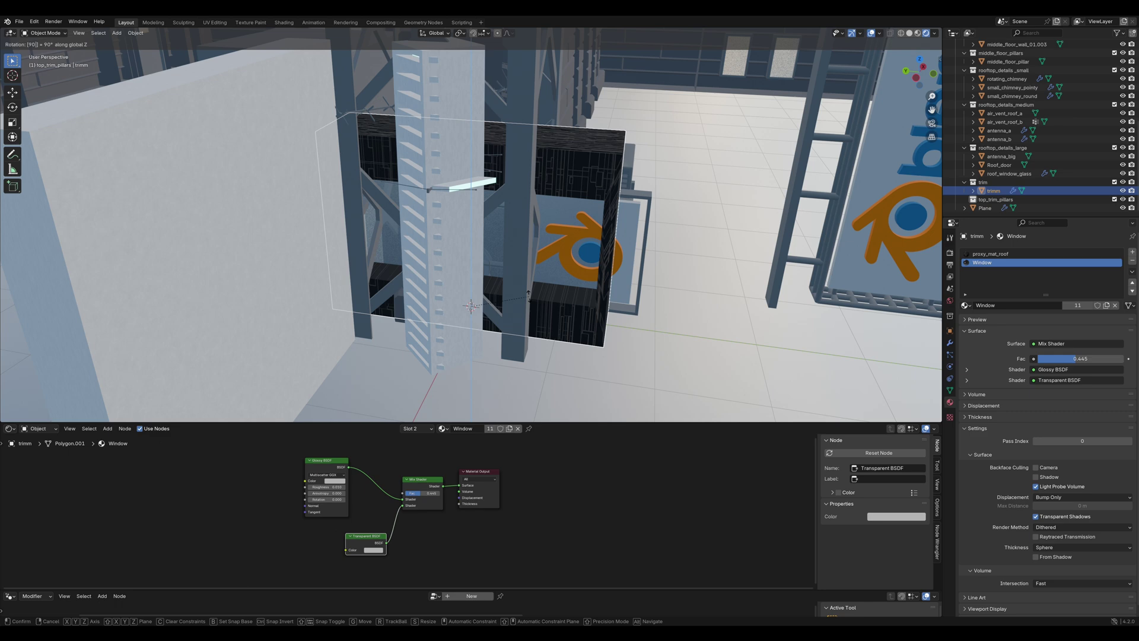
pyautogui.press('Escape')
# Step: Rotate the trimm object 180° about Z, apply its rotation and save the file
pyautogui.write('rz180')
pyautogui.press('Return')
pyautogui.hotkey('ctrl', 'a')
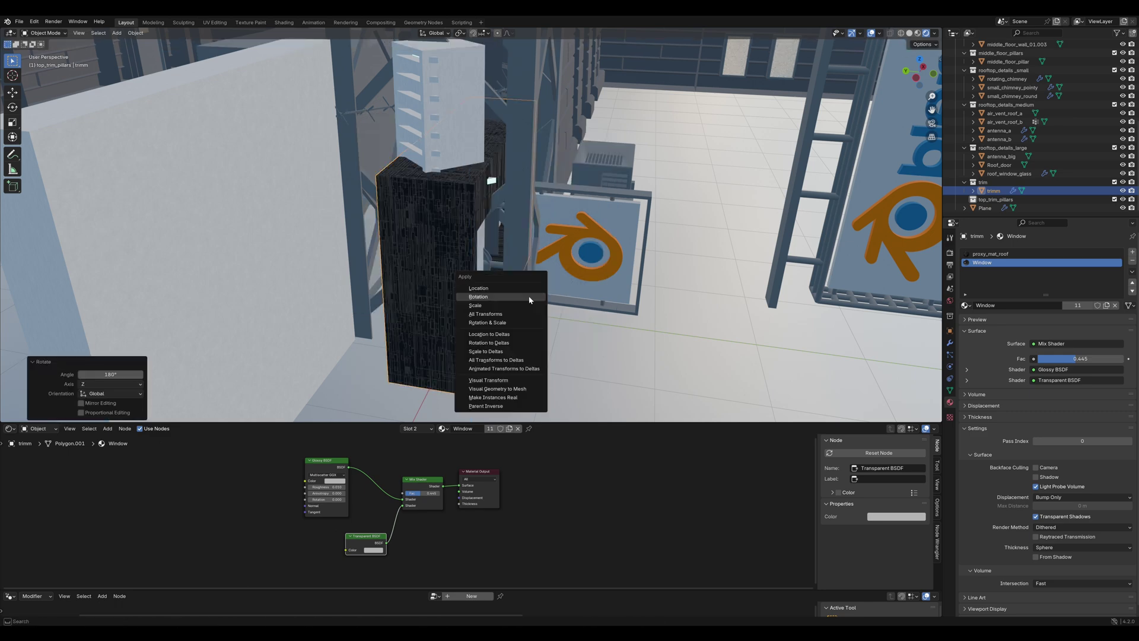
pyautogui.click(529, 299)
pyautogui.hotkey('ctrl', 's')
pyautogui.moveTo(558, 249); pyautogui.dragTo(480, 300, button='middle')
pyautogui.scroll(-12, 508, 212)
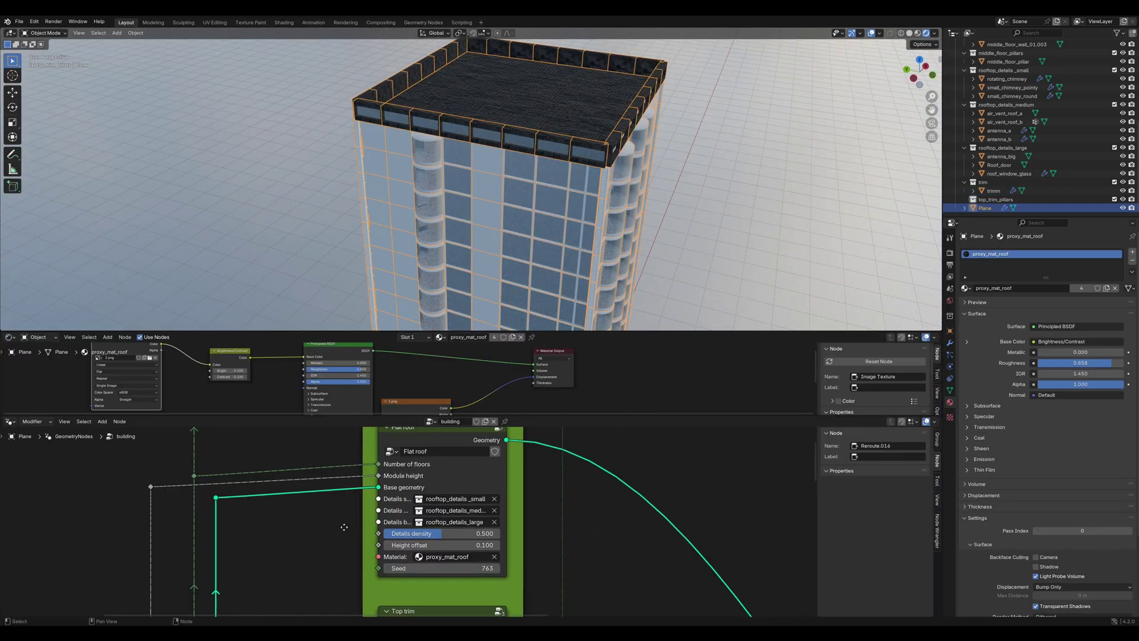
# Step: Set the Flat roof node's details density to 1.000 and its seed to 784, then inspect the rooftop
pyautogui.moveTo(344, 526); pyautogui.dragTo(351, 542, button='middle')
pyautogui.moveTo(443, 549); pyautogui.dragTo(510, 548)
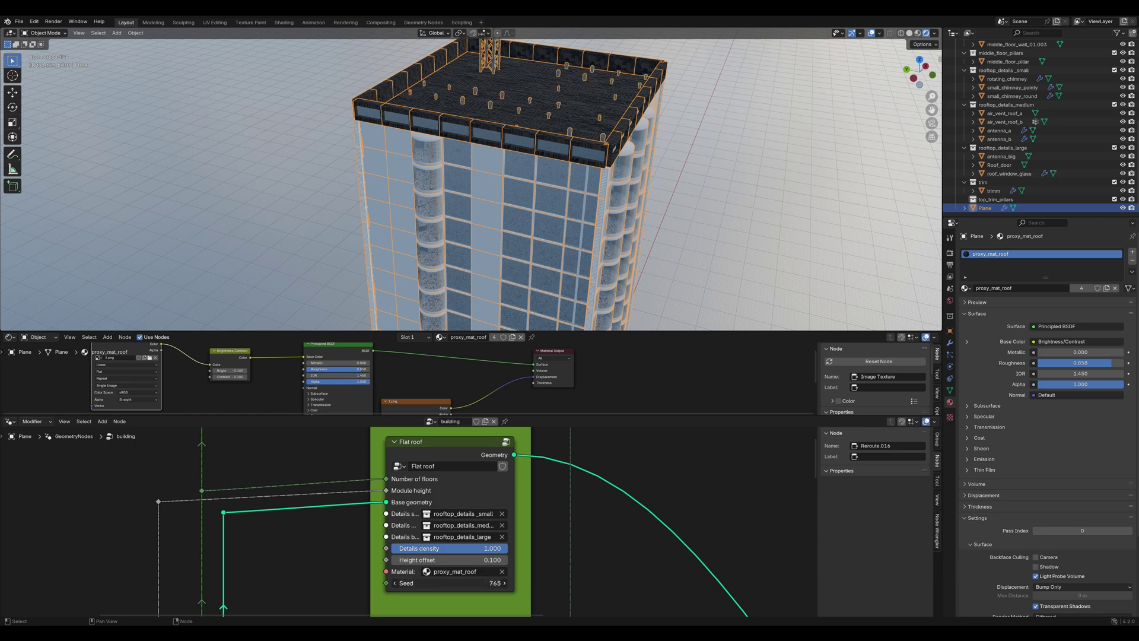
pyautogui.moveTo(448, 582); pyautogui.dragTo(484, 582)
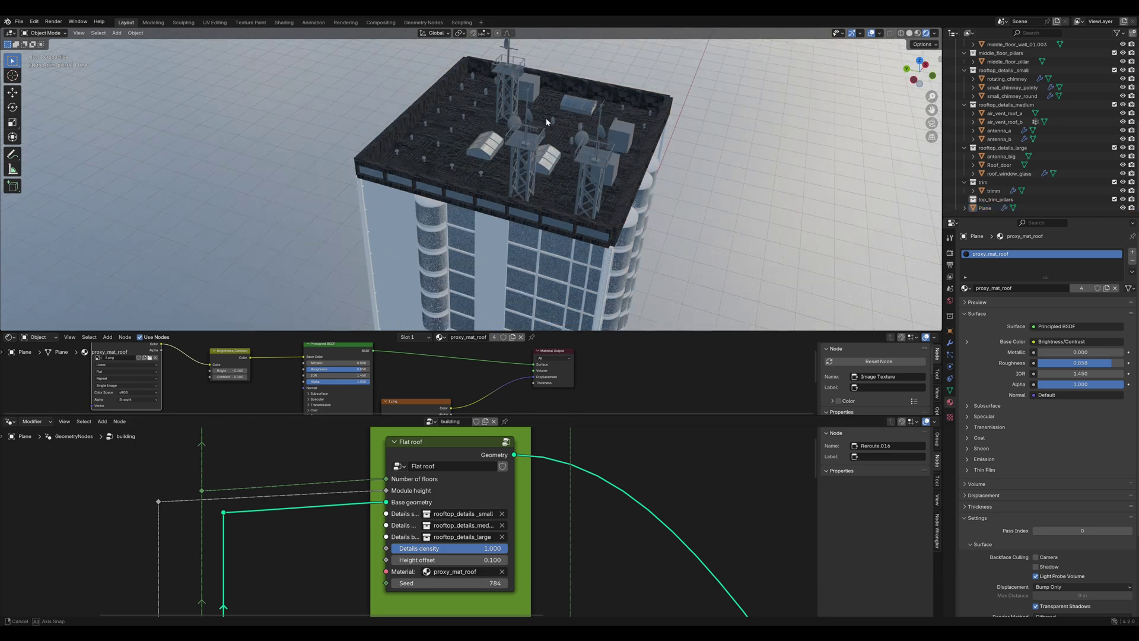
pyautogui.moveTo(546, 119); pyautogui.dragTo(567, 180, button='middle')
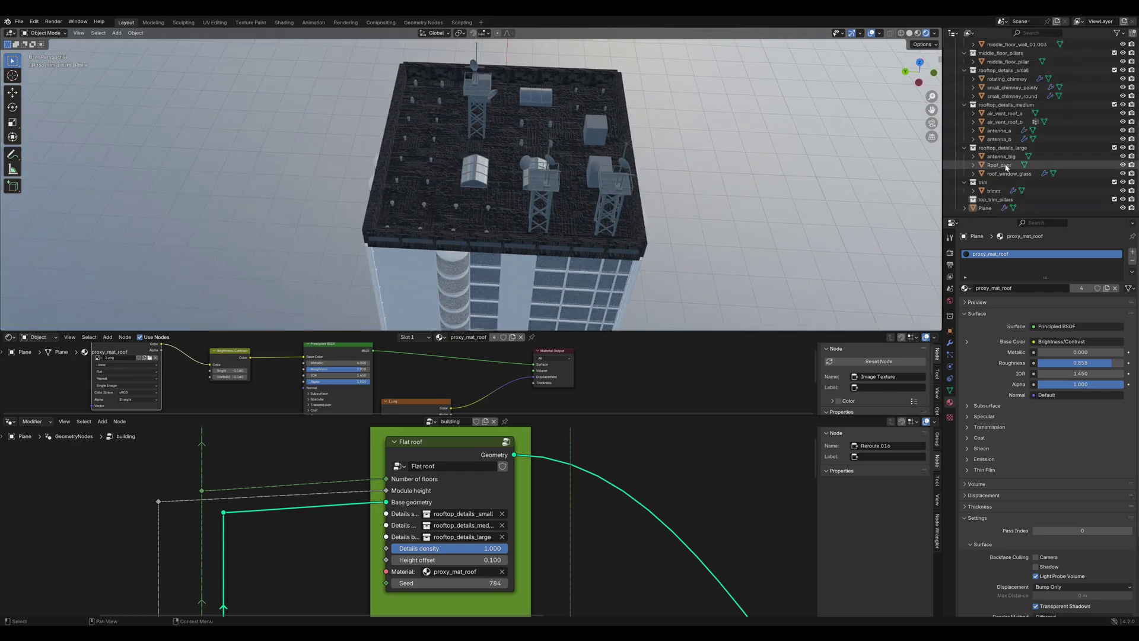
# Step: Delete Roof_door, air_vent_roof_a, air_vent_roof_b, antenna_a and the rooftop_details_medium collection
pyautogui.click(1001, 165)
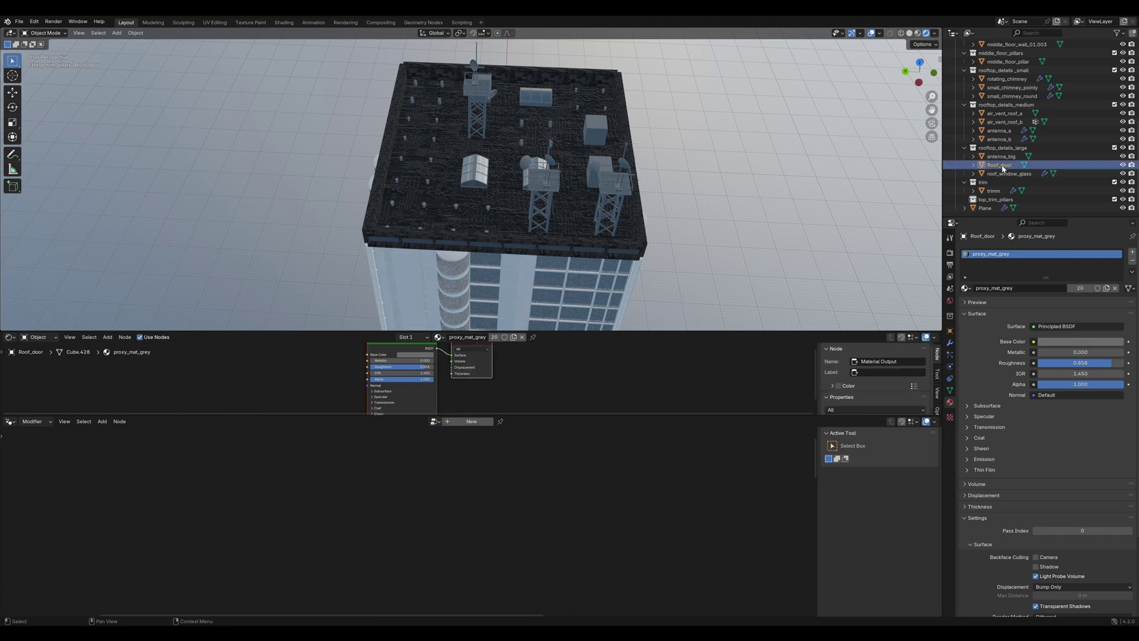
pyautogui.press('Delete')
pyautogui.scroll(1, 1016, 161)
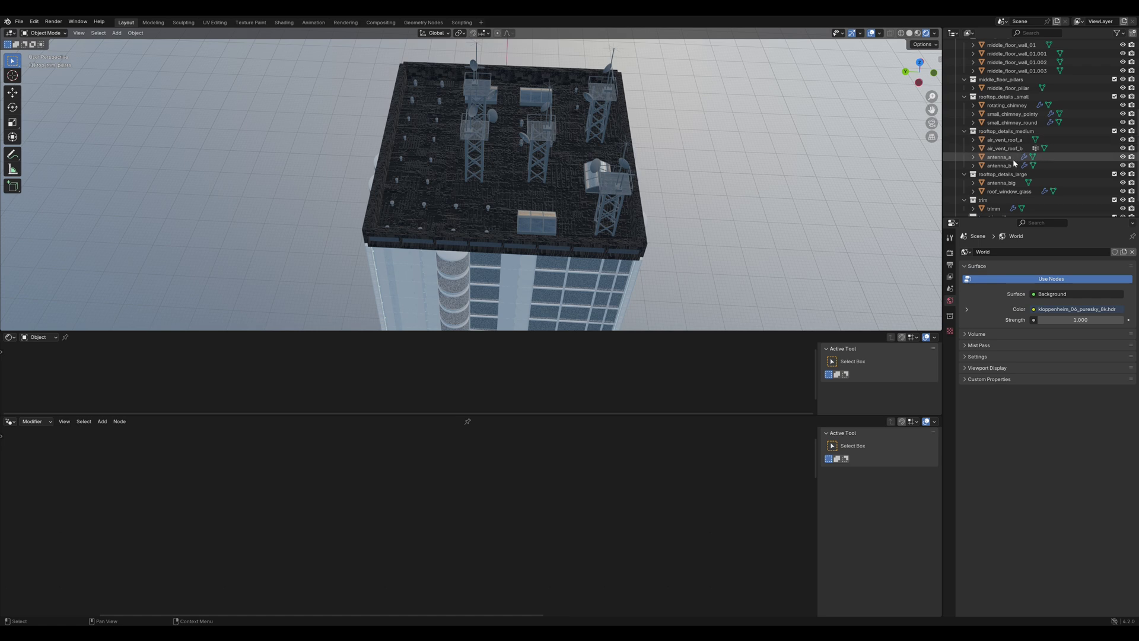
pyautogui.click(1008, 140)
pyautogui.press('x')
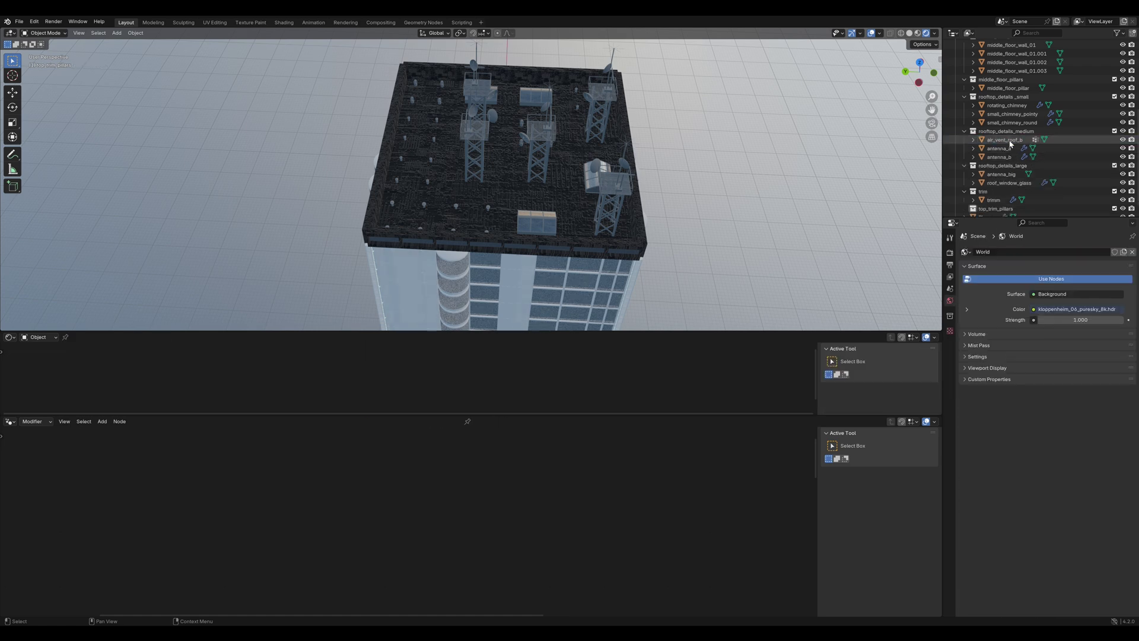
pyautogui.click(1008, 143)
pyautogui.press('x')
pyautogui.click(1009, 143)
pyautogui.press('x')
pyautogui.click(1009, 143)
pyautogui.press('x')
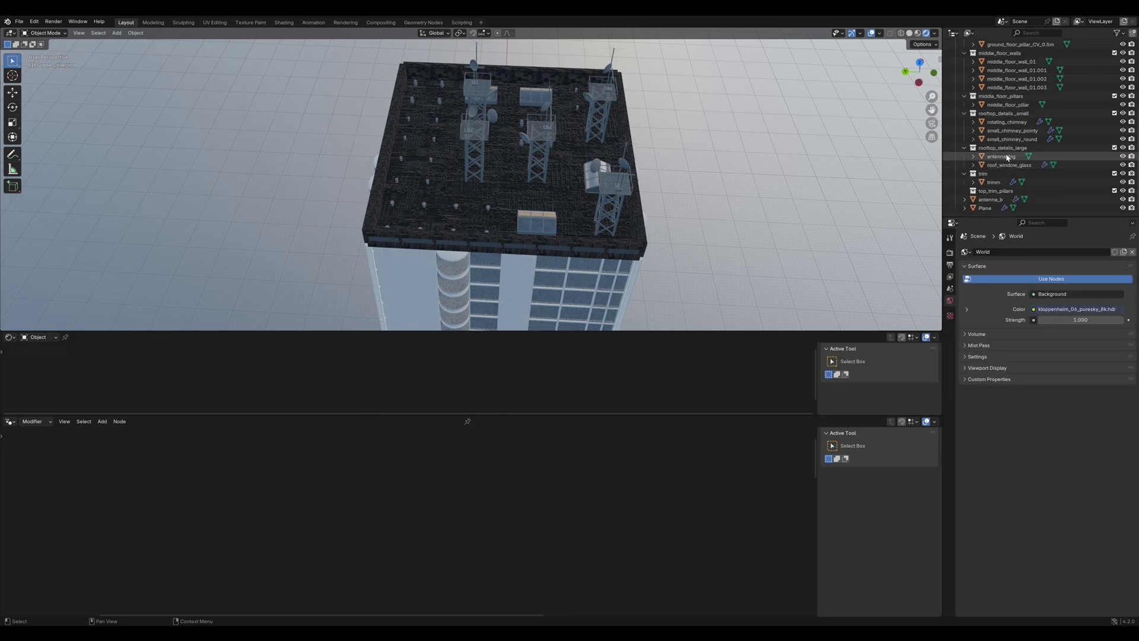
# Step: Delete small_chimney_pointy and small_chimney_round from the small rooftop details and save the file
pyautogui.click(1013, 134)
pyautogui.press('Delete')
pyautogui.click(1013, 134)
pyautogui.click(1013, 143)
pyautogui.press('x')
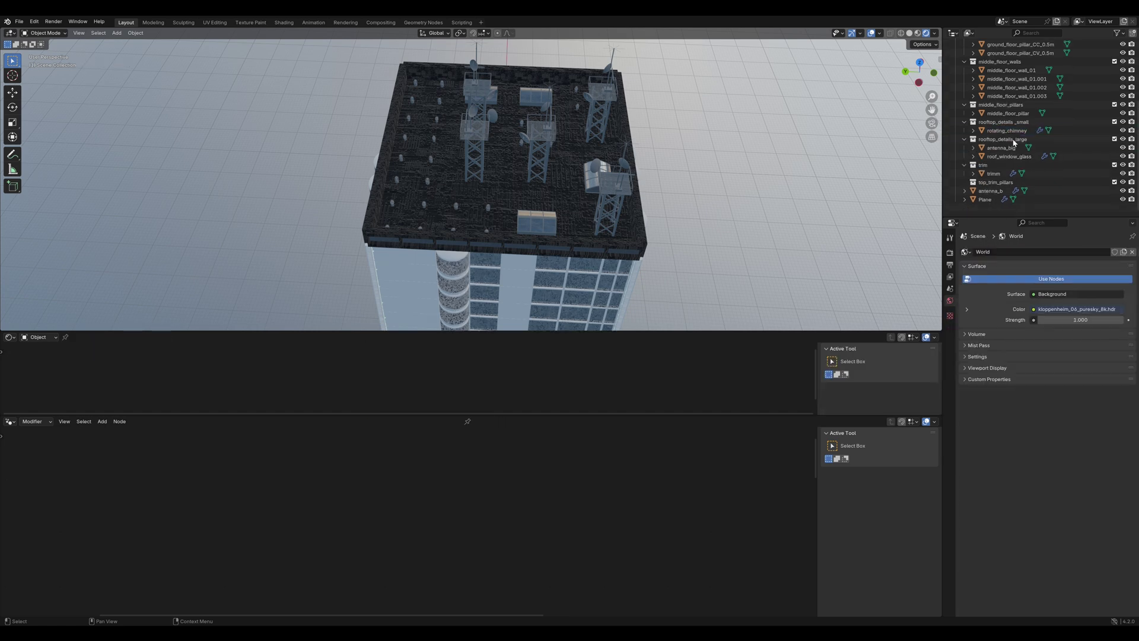
pyautogui.moveTo(652, 196); pyautogui.dragTo(679, 202, button='middle')
pyautogui.hotkey('ctrl', 's')
# Step: Set the Flat roof node's seed to 767 on the building plane and check the detail layout from another side
pyautogui.scroll(-2, 664, 197)
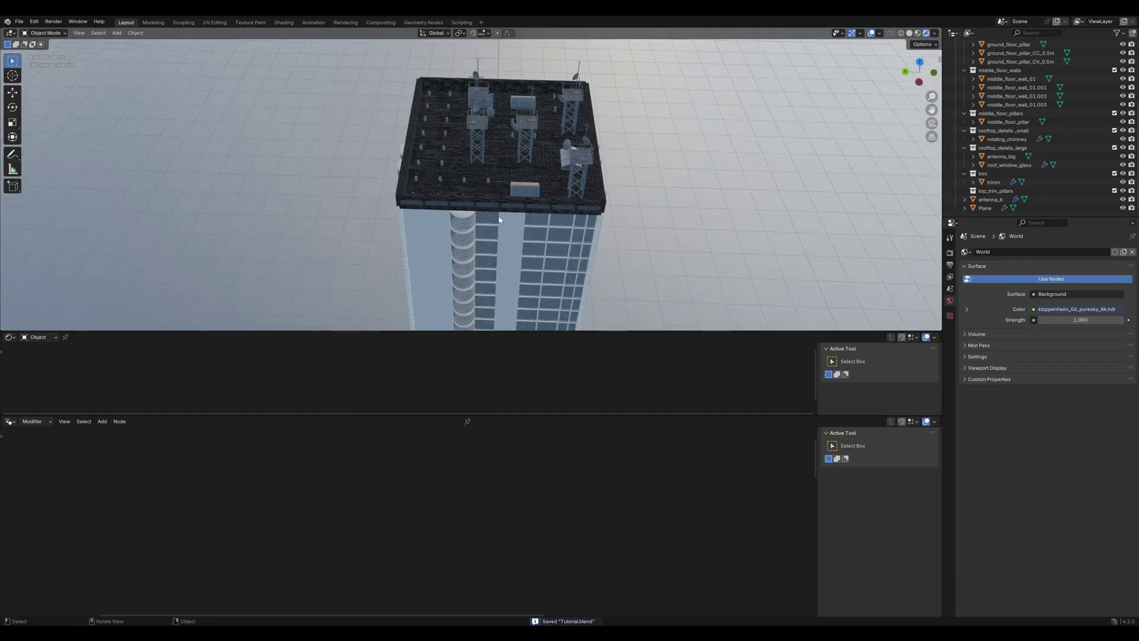
pyautogui.click(984, 208)
pyautogui.click(504, 583)
pyautogui.click(394, 583)
pyautogui.moveTo(449, 583)
pyautogui.mouseDown()
pyautogui.moveTo(504, 583)
pyautogui.moveTo(449, 583)
pyautogui.mouseUp()
pyautogui.click(392, 584)
pyautogui.click(392, 584)
pyautogui.click(392, 585)
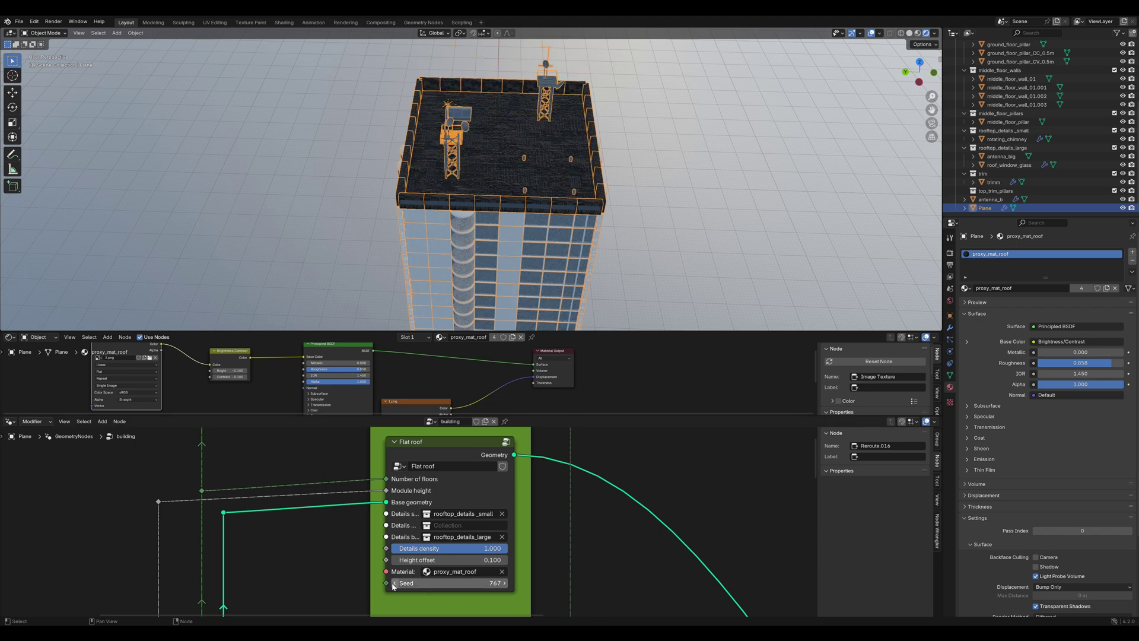
pyautogui.moveTo(474, 238); pyautogui.dragTo(750, 217, button='middle')
pyautogui.click(599, 179)
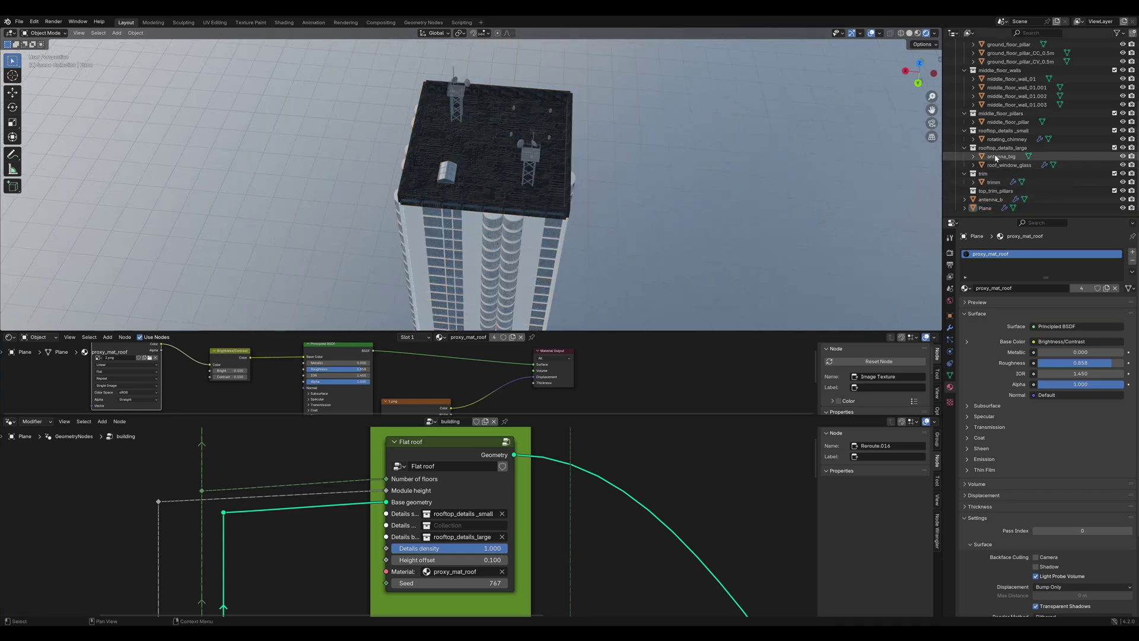
# Step: Replace proxy_mat_grey with Wall_Material in the first material slot of roof_window_glass
pyautogui.click(1008, 165)
pyautogui.press('KP_Decimal')
pyautogui.moveTo(547, 201); pyautogui.dragTo(567, 180, button='middle')
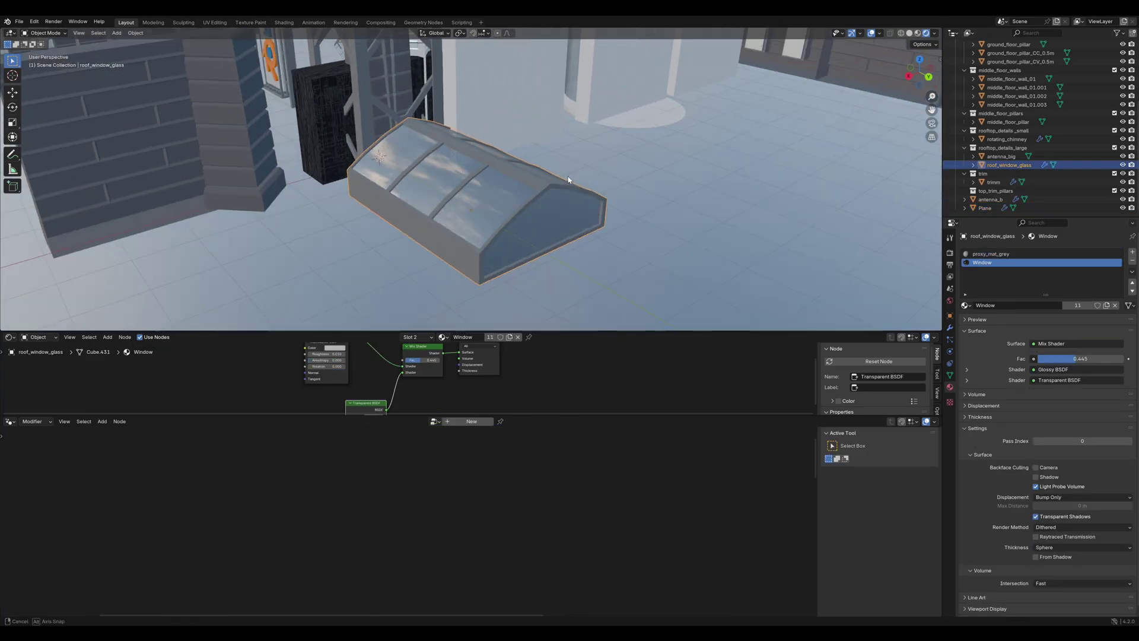
pyautogui.press('Tab')
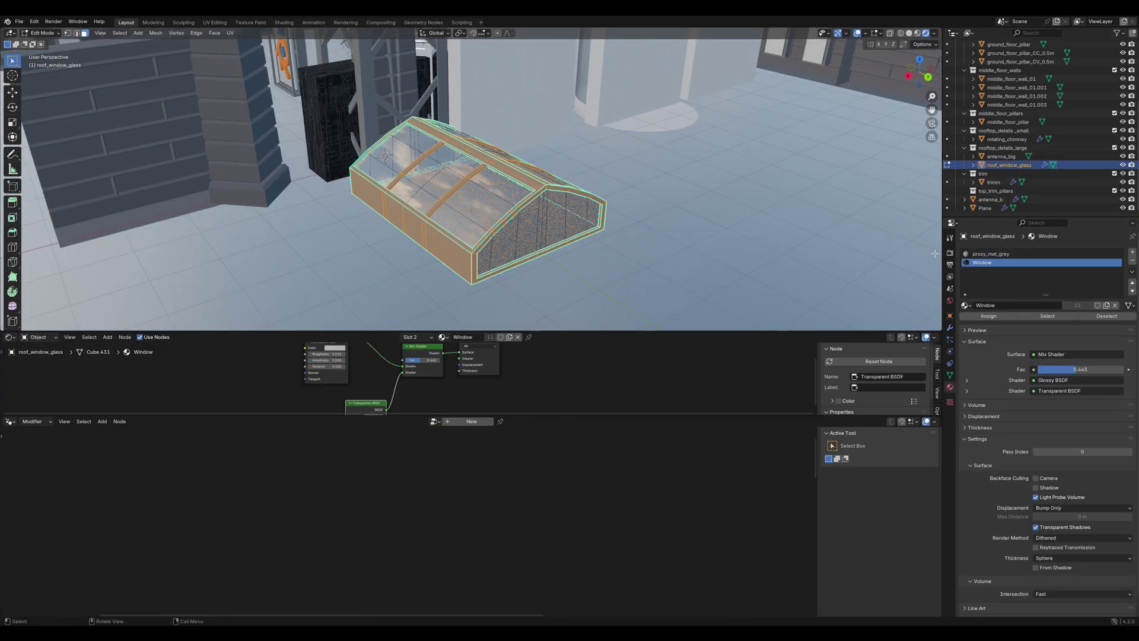
pyautogui.click(998, 254)
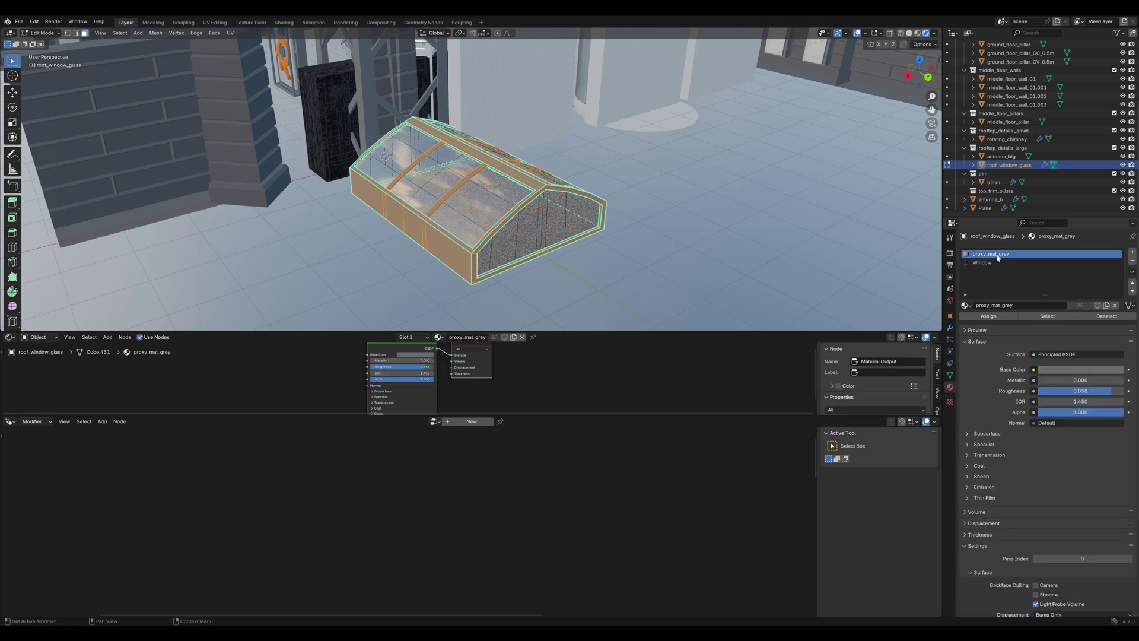
pyautogui.click(965, 305)
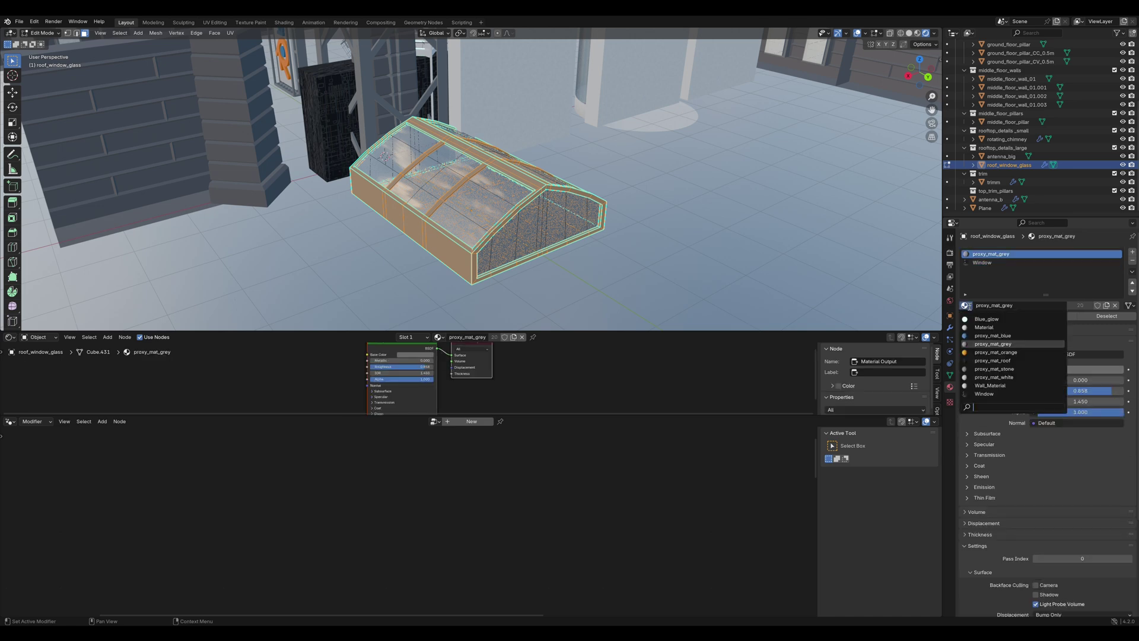
pyautogui.click(995, 386)
pyautogui.press('Tab')
# Step: View the whole building with the updated roof windows and save the file
pyautogui.moveTo(682, 216); pyautogui.dragTo(646, 219, button='middle')
pyautogui.scroll(-10, 636, 210)
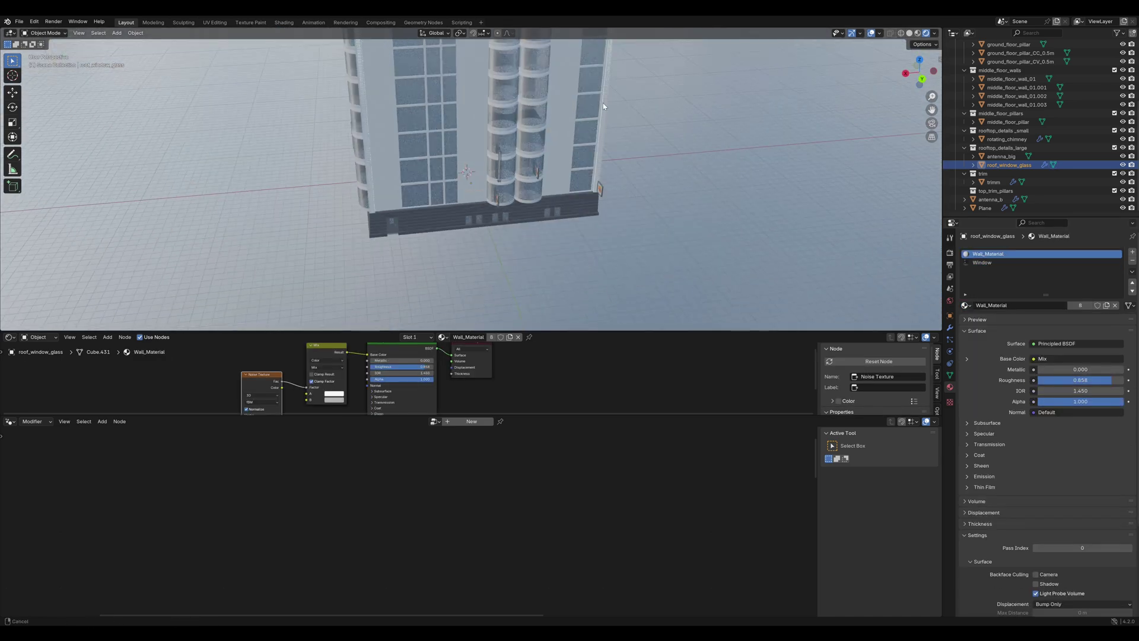
pyautogui.keyDown('shift'); pyautogui.moveTo(603, 106); pyautogui.dragTo(523, 134, button='middle'); pyautogui.keyUp('shift')
pyautogui.scroll(-10, 494, 121)
pyautogui.scroll(5, 495, 136)
pyautogui.hotkey('ctrl', 's')
# Step: Delete the street signs street_sign_a and street_sign_b from the details_first_floor collection
pyautogui.moveTo(475, 254); pyautogui.dragTo(516, 195, button='middle')
pyautogui.scroll(5, 534, 191)
pyautogui.moveTo(663, 131); pyautogui.dragTo(627, 145, button='middle')
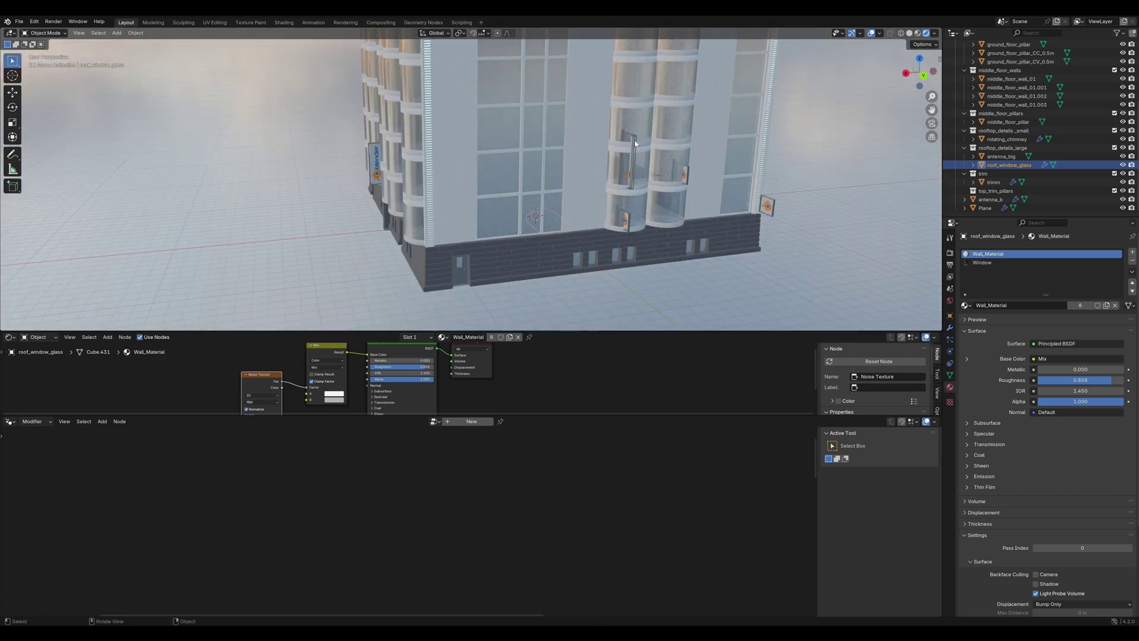
pyautogui.scroll(5, 1038, 125)
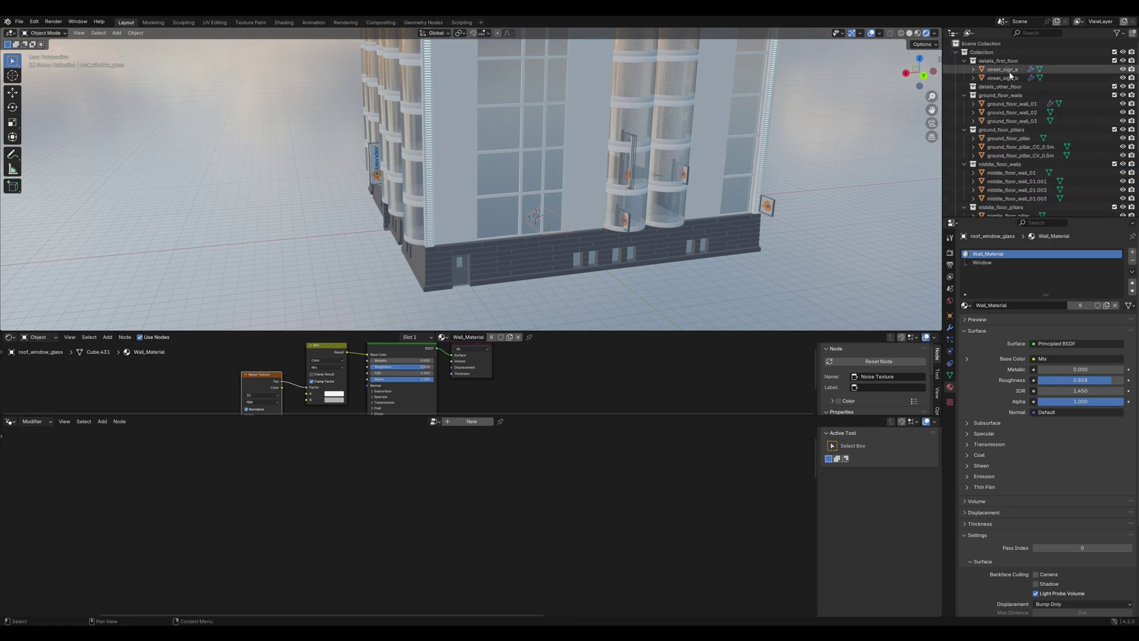
pyautogui.press('Delete')
# Step: Delete the brick wall modules ground_floor_wall_01, ground_floor_wall_02 and ground_floor_wall_03
pyautogui.moveTo(519, 213); pyautogui.dragTo(582, 182, button='middle')
pyautogui.click(421, 189)
pyautogui.press('KP_Decimal')
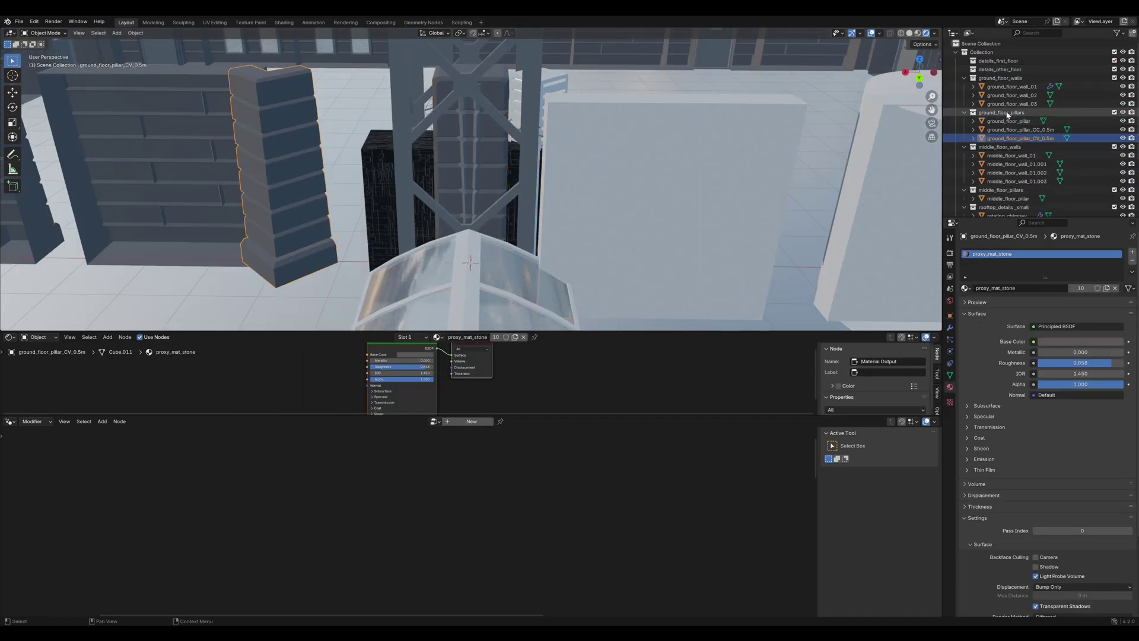
pyautogui.click(1011, 87)
pyautogui.press('KP_Decimal')
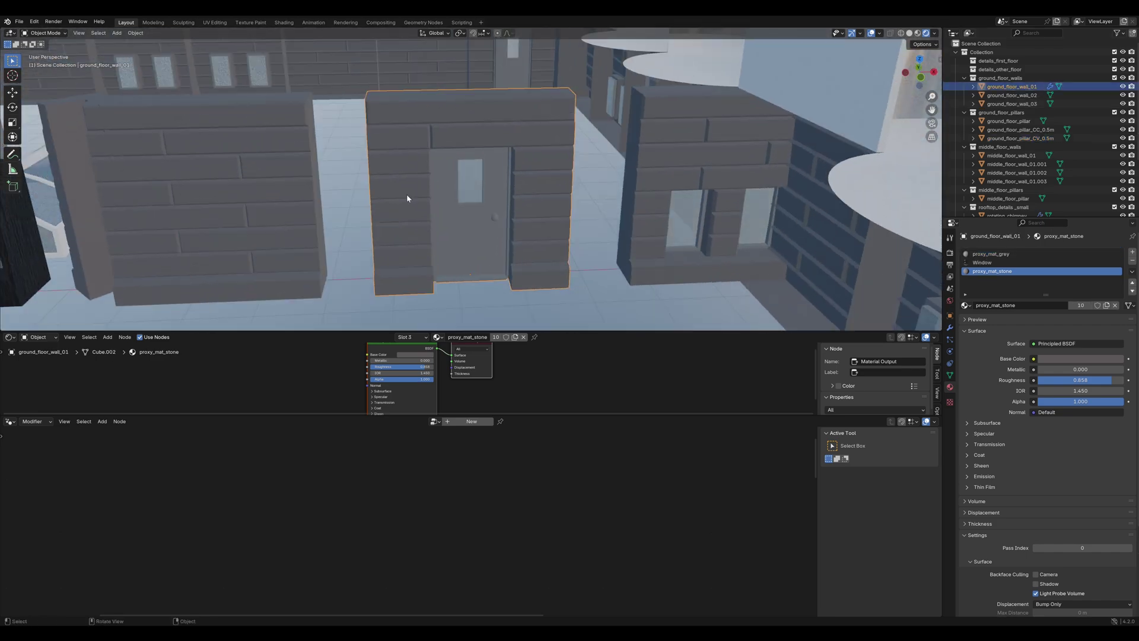
pyautogui.press('x')
pyautogui.click(482, 129)
pyautogui.click(679, 133)
pyautogui.press('x')
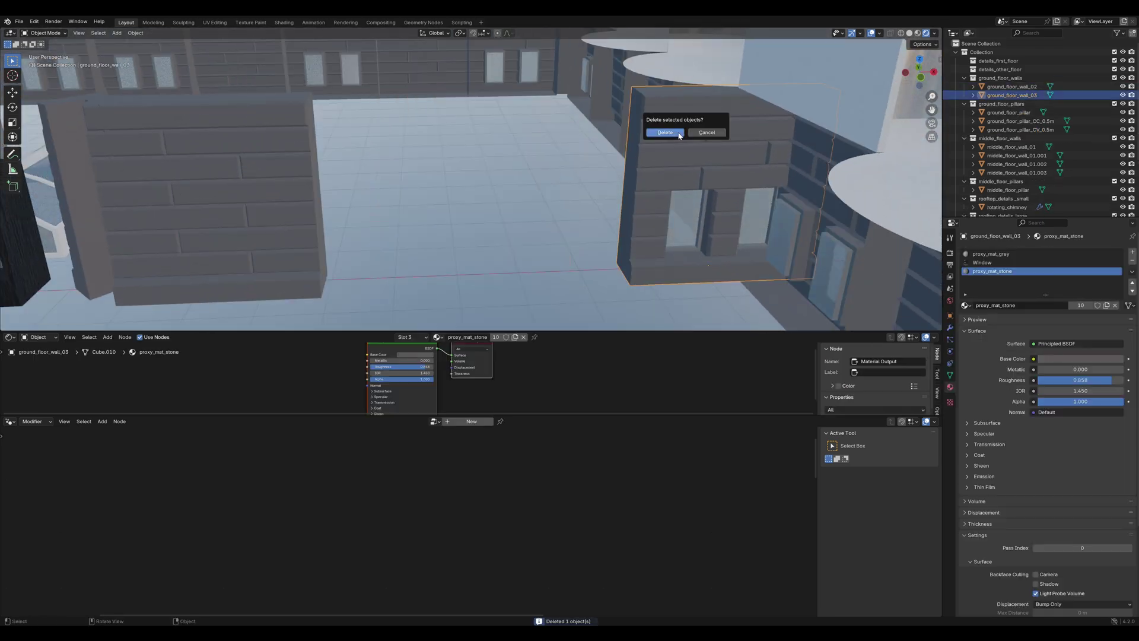
pyautogui.click(678, 133)
pyautogui.click(461, 182)
pyautogui.press('x')
pyautogui.click(451, 162)
# Step: Duplicate the plain middle-floor wall along X to a free spot and put the copy in the ground_floor_walls collection
pyautogui.keyDown('shift'); pyautogui.moveTo(293, 208); pyautogui.dragTo(598, 204, button='middle'); pyautogui.keyUp('shift')
pyautogui.click(297, 196)
pyautogui.hotkey('shift', 'd')
pyautogui.press('x')
pyautogui.click(806, 220)
pyautogui.press('KP_Decimal')
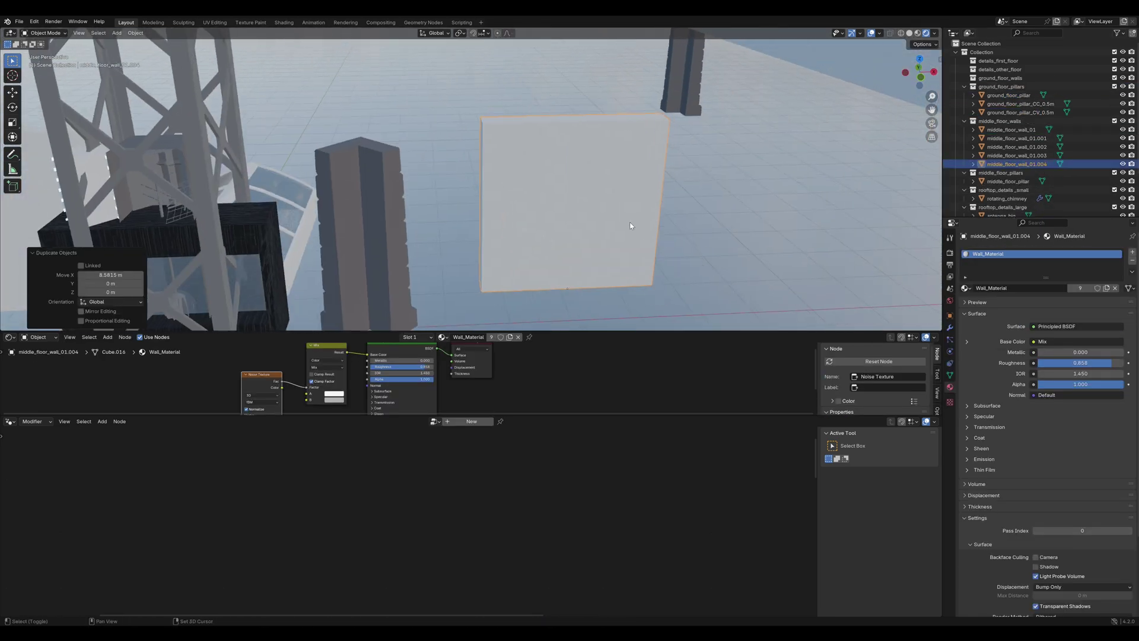
pyautogui.moveTo(1011, 169); pyautogui.dragTo(1005, 78)
# Step: Add one centred vertical loop cut to the duplicated ground-floor wall
pyautogui.moveTo(651, 264); pyautogui.dragTo(643, 232, button='middle')
pyautogui.scroll(-2, 642, 232)
pyautogui.press('Tab')
pyautogui.scroll(2, 598, 223)
pyautogui.hotkey('ctrl', 'r')
pyautogui.click(569, 146)
pyautogui.rightClick(569, 146)
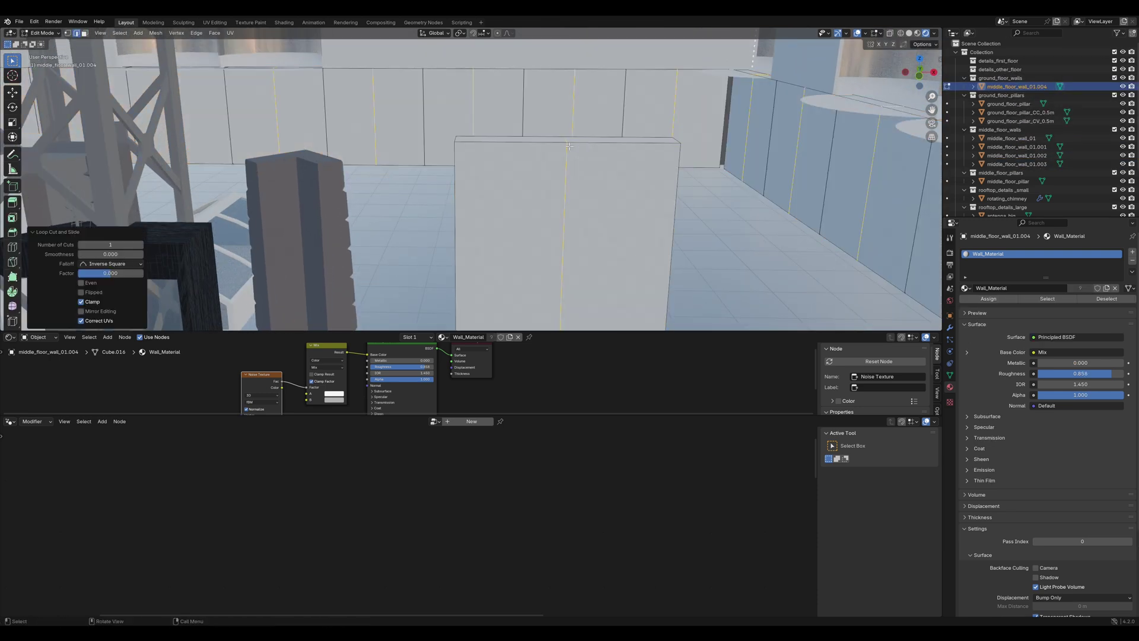
# Step: Inset the two front halves of the wall individually to form two framed panels
pyautogui.press('3')
pyautogui.click(612, 189)
pyautogui.keyDown('shift'); pyautogui.click(528, 199); pyautogui.keyUp('shift')
pyautogui.press('i')
pyautogui.press('i')
pyautogui.click(536, 202)
# Step: Move the two inset panel faces toward each other along X to narrow the bar between them
pyautogui.click(648, 216)
pyautogui.press('g')
pyautogui.press('x')
pyautogui.click(648, 216)
pyautogui.click(512, 220)
pyautogui.press('g')
pyautogui.press('x')
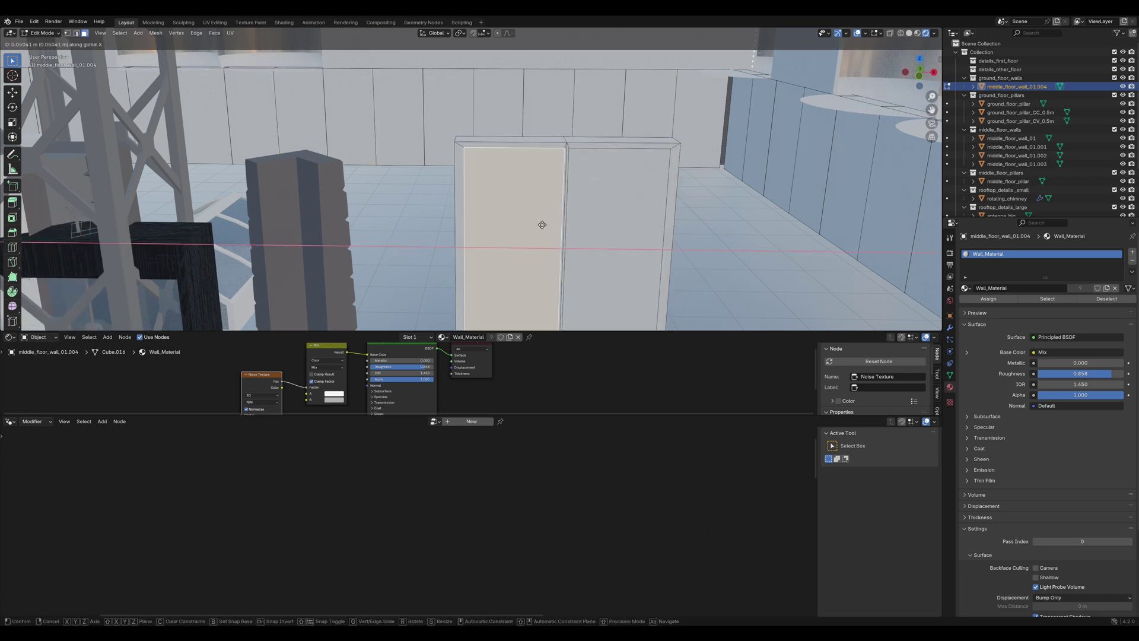
pyautogui.click(542, 225)
# Step: Extrude both panel faces about 0.02 m inward to recess them in the frame
pyautogui.moveTo(542, 224); pyautogui.dragTo(517, 232, button='middle')
pyautogui.click(611, 234)
pyautogui.keyDown('shift'); pyautogui.click(517, 233); pyautogui.keyUp('shift')
pyautogui.press('e')
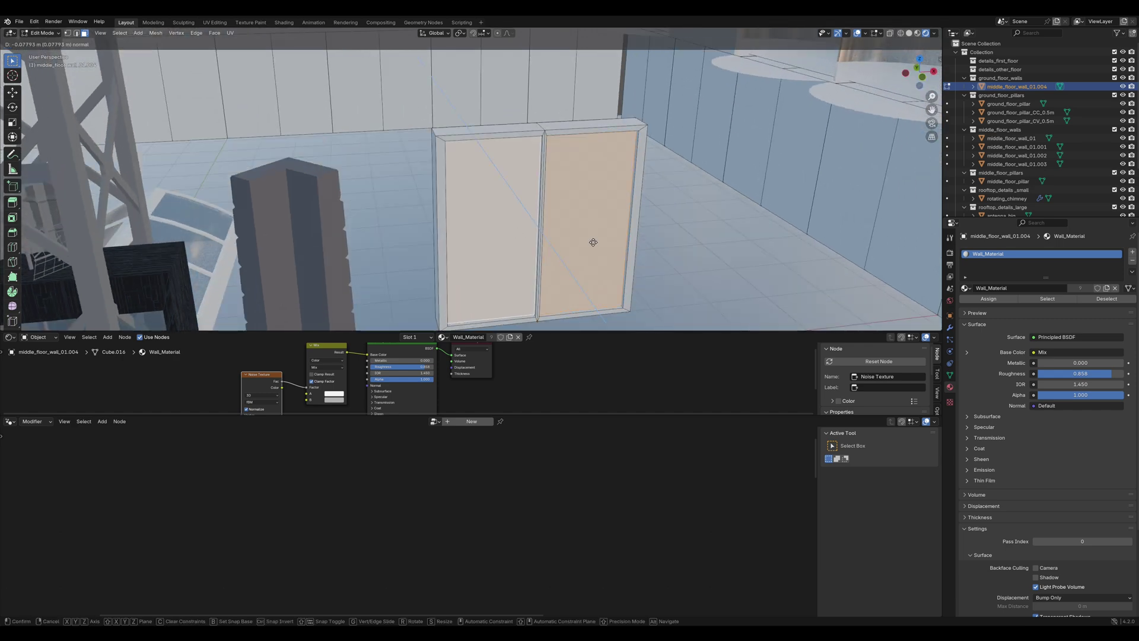
pyautogui.click(593, 243)
# Step: Add a second material slot with a single-user copy of Window, assign it to the recessed panels and enlarge the shader editor
pyautogui.moveTo(593, 243); pyautogui.dragTo(586, 254, button='middle')
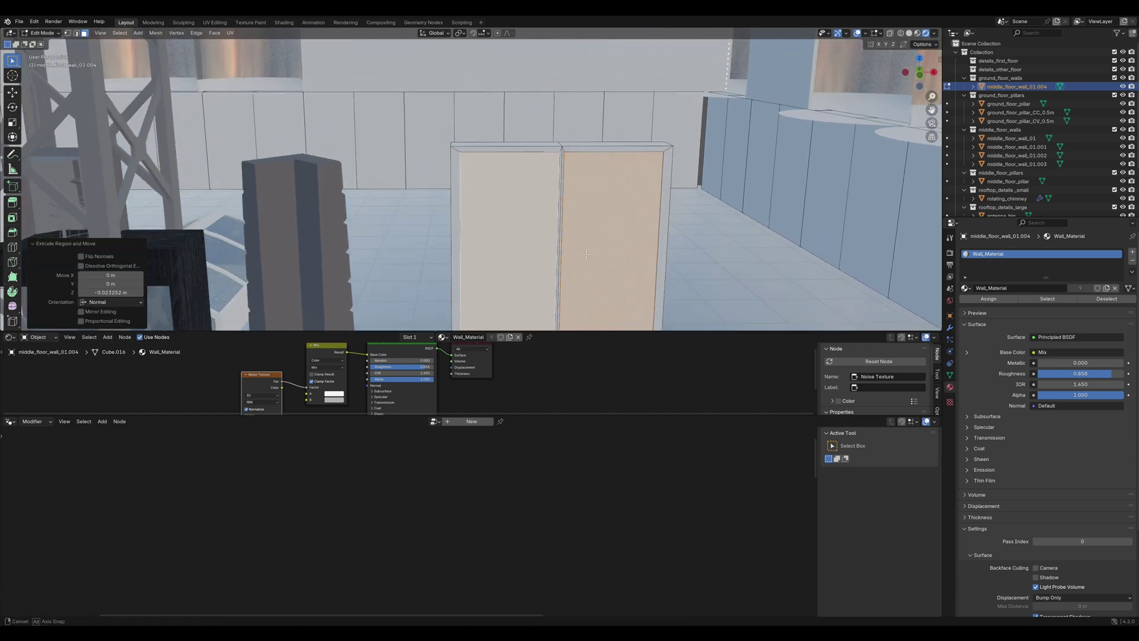
pyautogui.click(1133, 252)
pyautogui.click(970, 309)
pyautogui.click(984, 394)
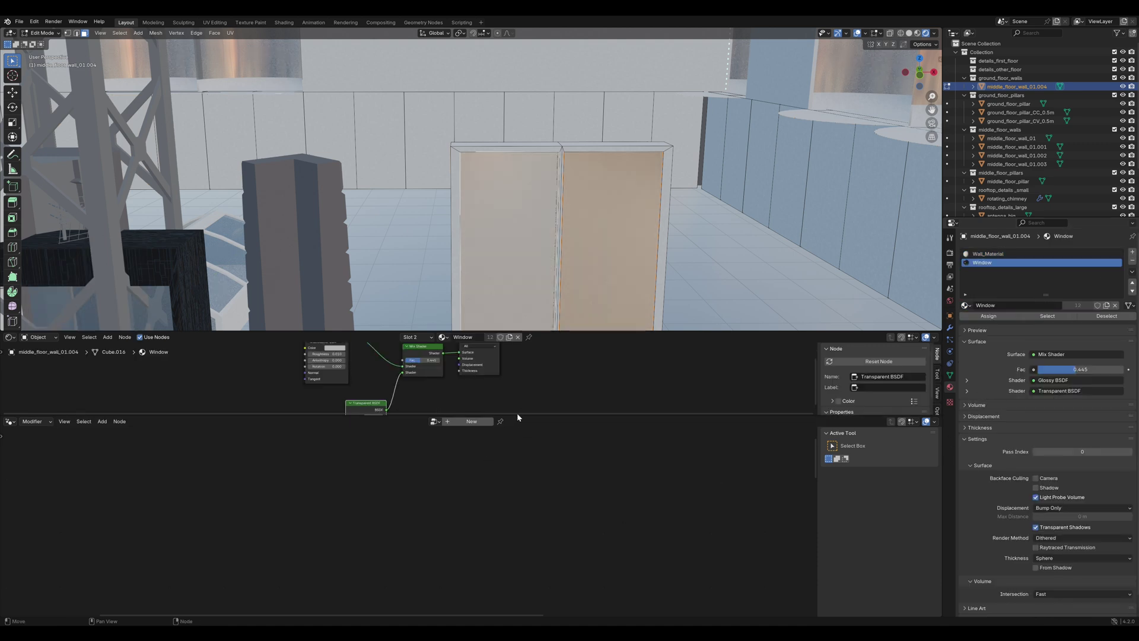
pyautogui.moveTo(527, 413); pyautogui.dragTo(527, 535)
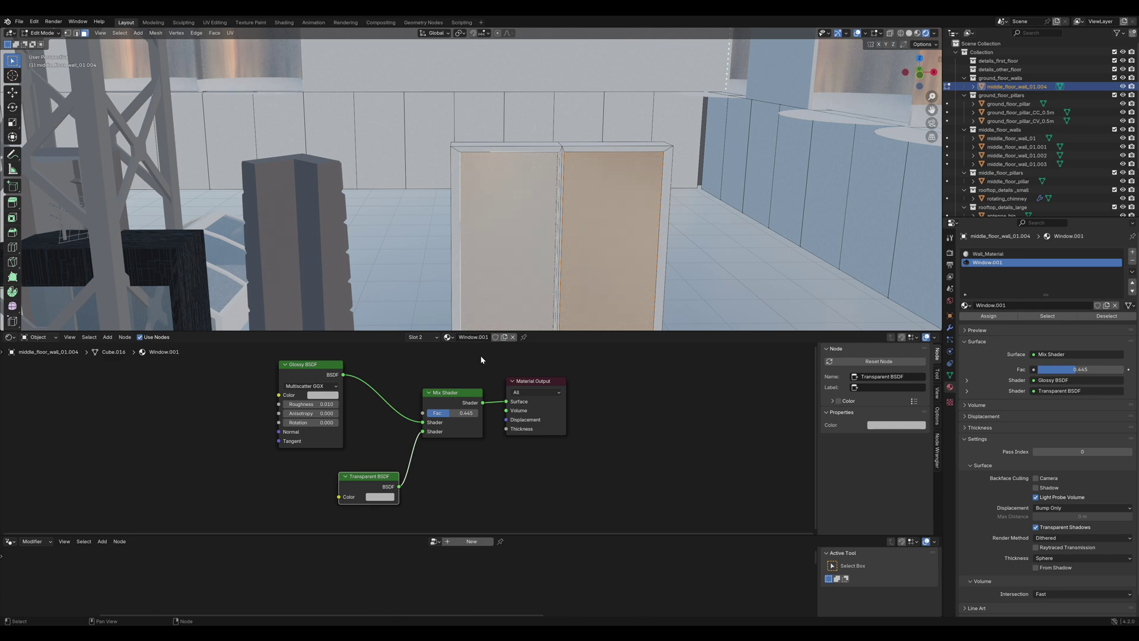
pyautogui.scroll(2, 443, 415)
# Step: Tint the Glossy BSDF and Transparent BSDF colors of the copied window material dark blue
pyautogui.click(299, 379)
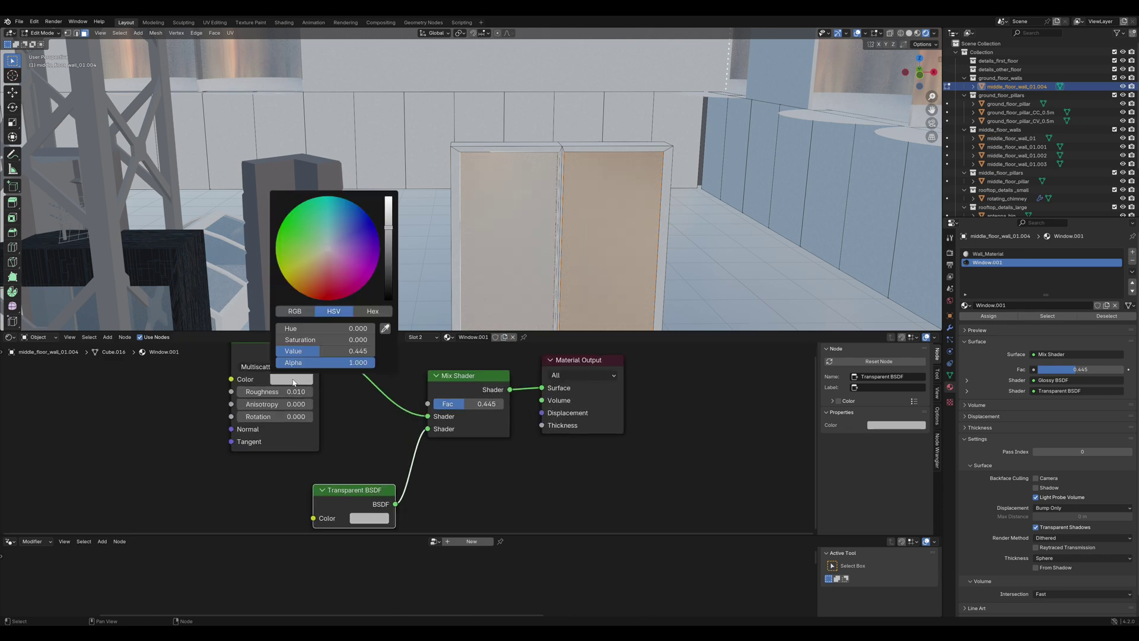
pyautogui.moveTo(351, 251); pyautogui.dragTo(388, 243)
pyautogui.click(369, 519)
pyautogui.click(440, 367)
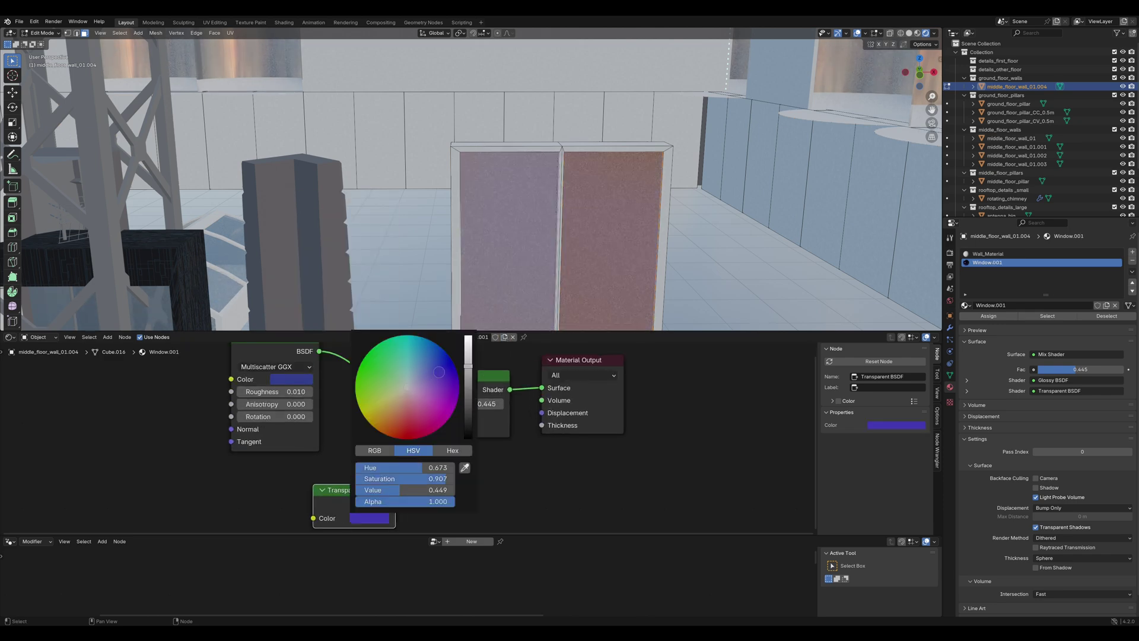
pyautogui.click(517, 464)
pyautogui.hotkey('alt', 'a')
# Step: Darken the Transparent BSDF blue to value 0.250 and lower the saturation of both shader colors
pyautogui.click(379, 521)
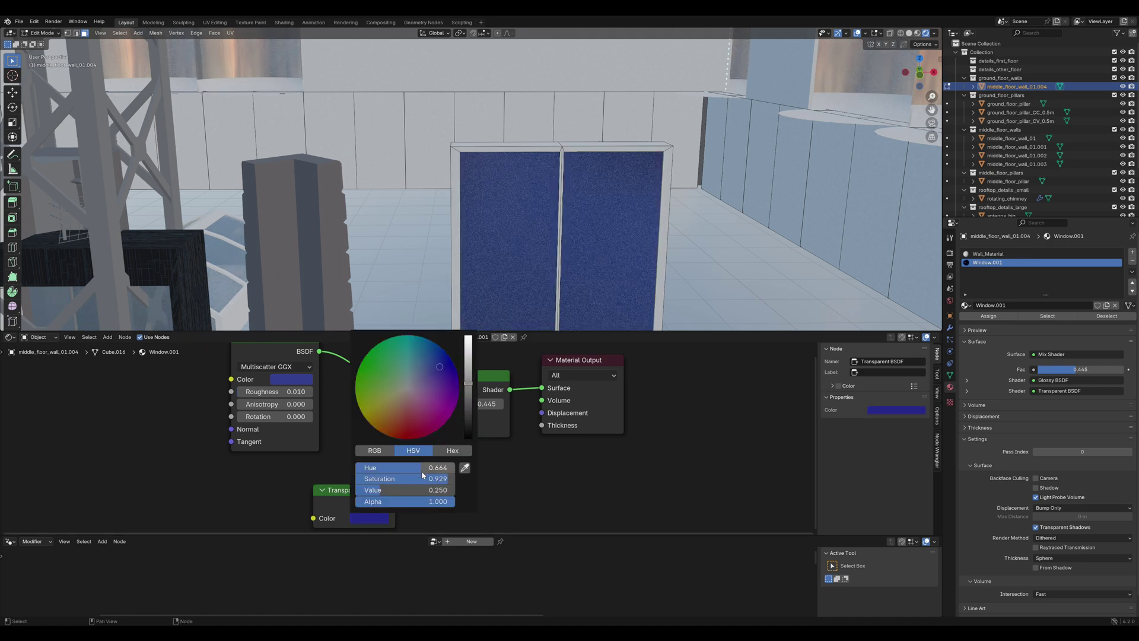
pyautogui.moveTo(422, 480); pyautogui.dragTo(368, 479)
pyautogui.click(292, 380)
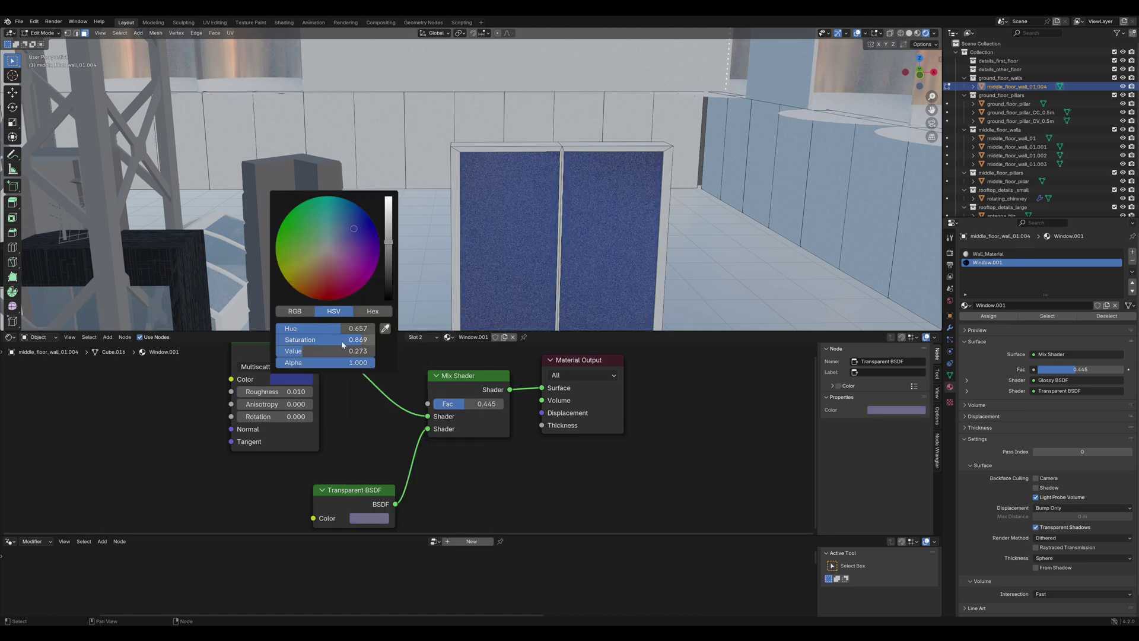
pyautogui.moveTo(343, 340); pyautogui.dragTo(310, 340)
# Step: Leave Edit Mode, view the new ground-floor wall on the building and save the file
pyautogui.click(416, 217)
pyautogui.press('Tab')
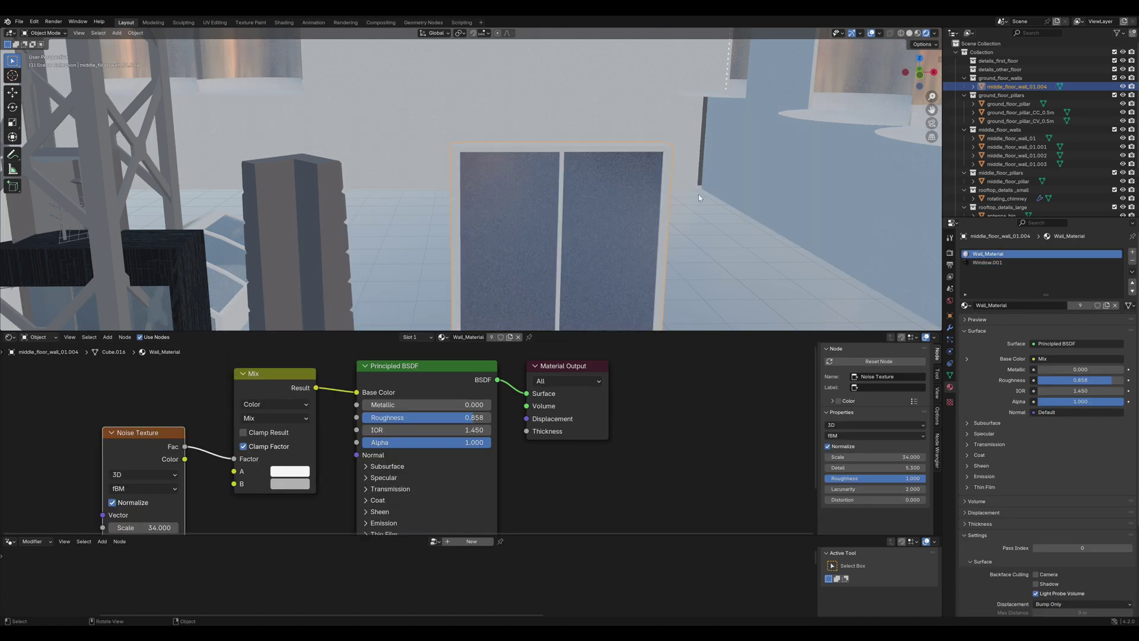
pyautogui.scroll(-8, 416, 217)
pyautogui.moveTo(416, 217); pyautogui.dragTo(495, 232, button='middle')
pyautogui.hotkey('ctrl', 's')
# Step: Delete ground_floor_pillar_CC_0.5m from the ground_floor_pillars collection
pyautogui.click(494, 230)
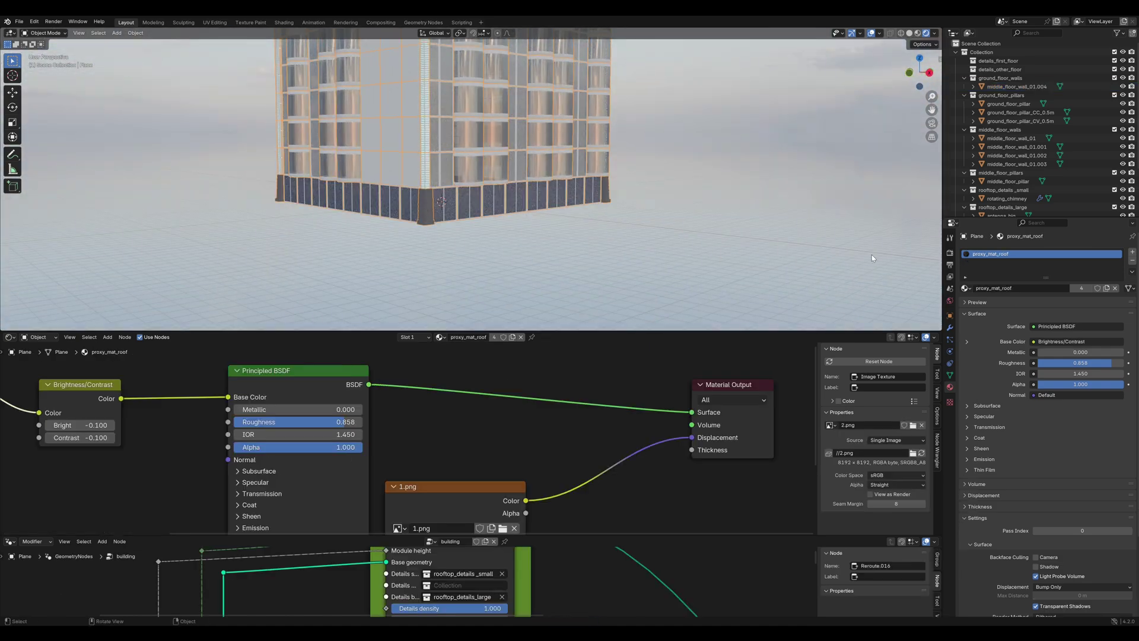
pyautogui.click(1020, 112)
pyautogui.press('x')
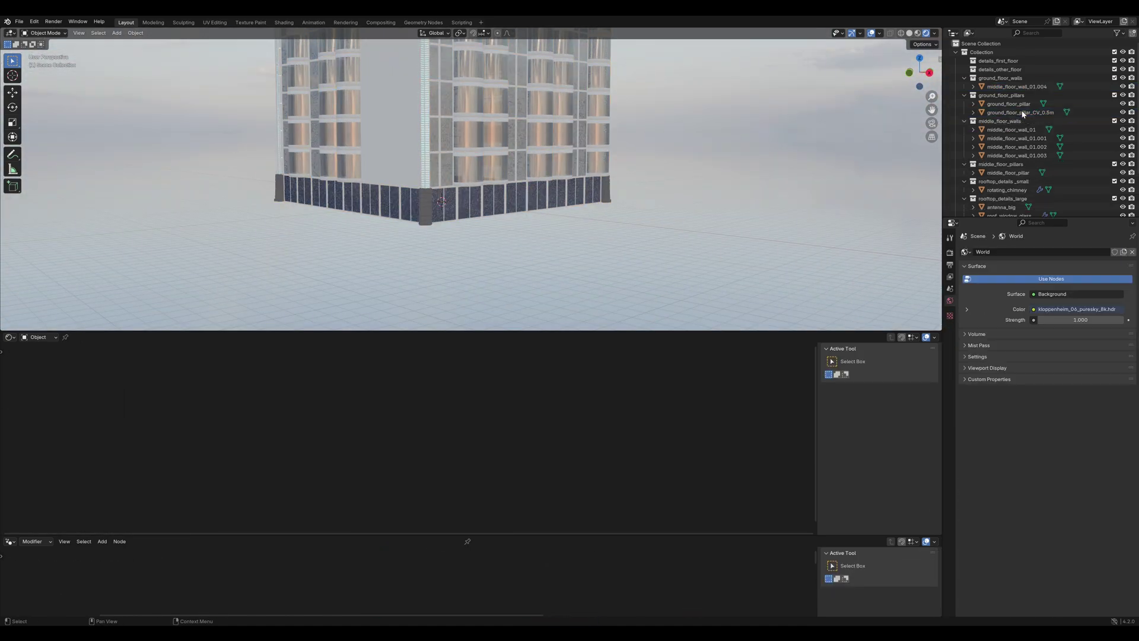
# Step: Delete ground_floor_pillar_CV_0.5m from the ground_floor_pillars collection and isolate ground_floor_pillar in local view
pyautogui.click(1021, 112)
pyautogui.press('x')
pyautogui.click(1016, 105)
pyautogui.press('KP_Divide')
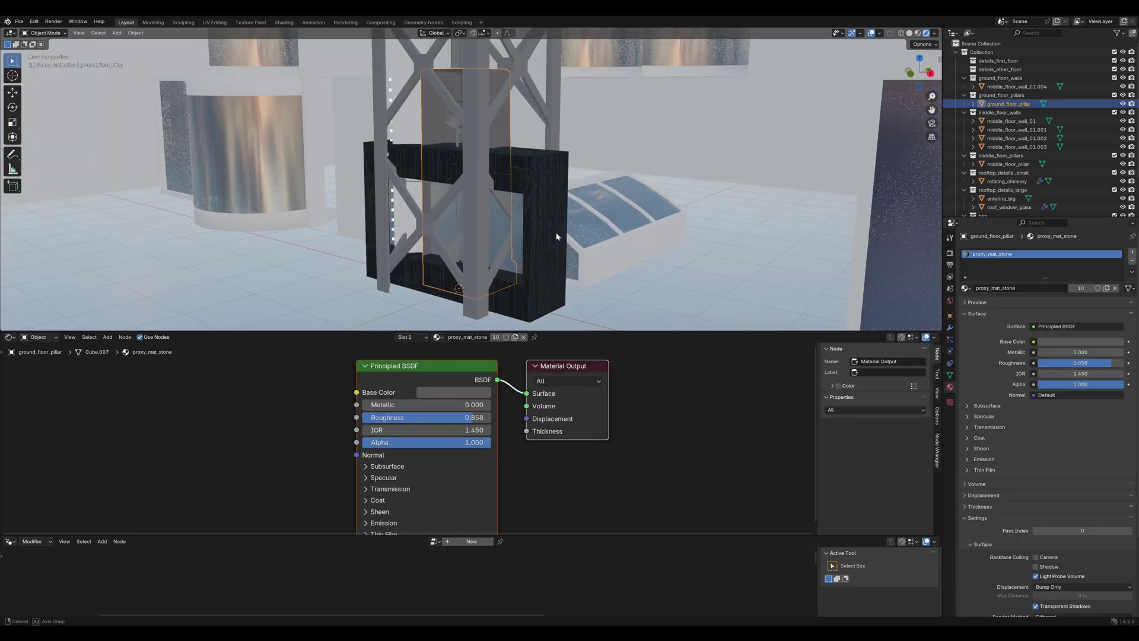
pyautogui.moveTo(531, 236); pyautogui.dragTo(554, 225, button='middle')
# Step: Add a cube to the ground_floor_pillar mesh in Edit Mode and raise it about 1.61 m along Z
pyautogui.press('Tab')
pyautogui.hotkey('shift', 'a')
pyautogui.click(564, 242)
pyautogui.press('g')
pyautogui.press('z')
pyautogui.click(561, 114)
# Step: Scale and shift the cube along Z in the front view to match the old pillar's full height
pyautogui.press('KP_1')
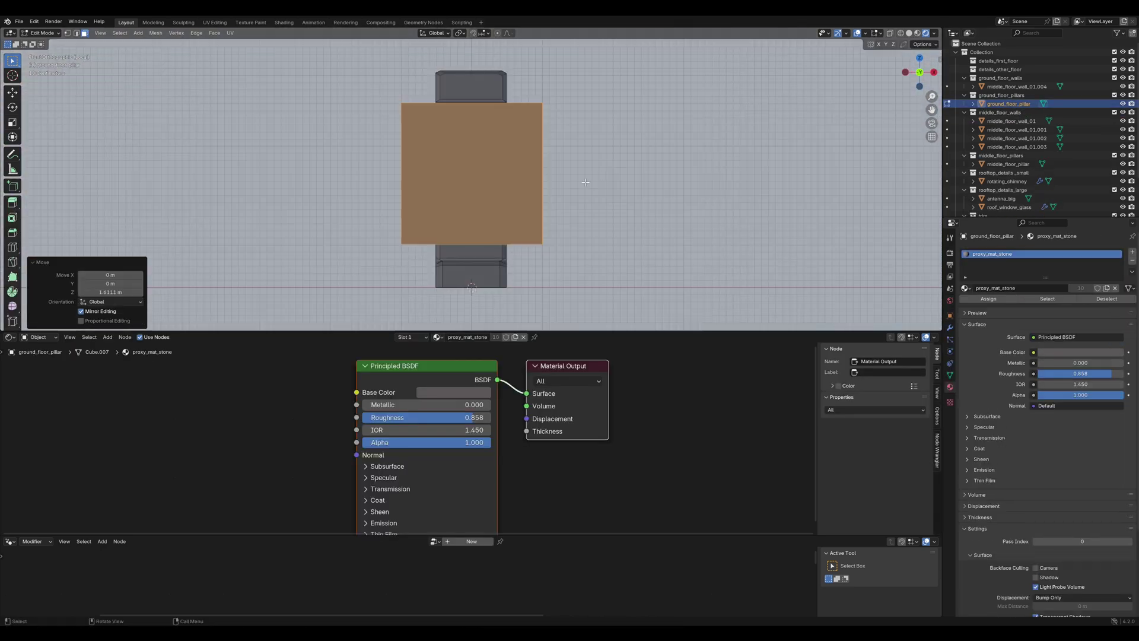
pyautogui.press('s')
pyautogui.press('z')
pyautogui.click(653, 184)
pyautogui.press('g')
pyautogui.press('z')
pyautogui.click(651, 189)
pyautogui.press('s')
pyautogui.press('z')
pyautogui.click(655, 188)
# Step: Scale the cube horizontally to about 0.55, keeping its height, and move it over the old pillar's footprint
pyautogui.press('KP_7')
pyautogui.press('s')
pyautogui.click(557, 226)
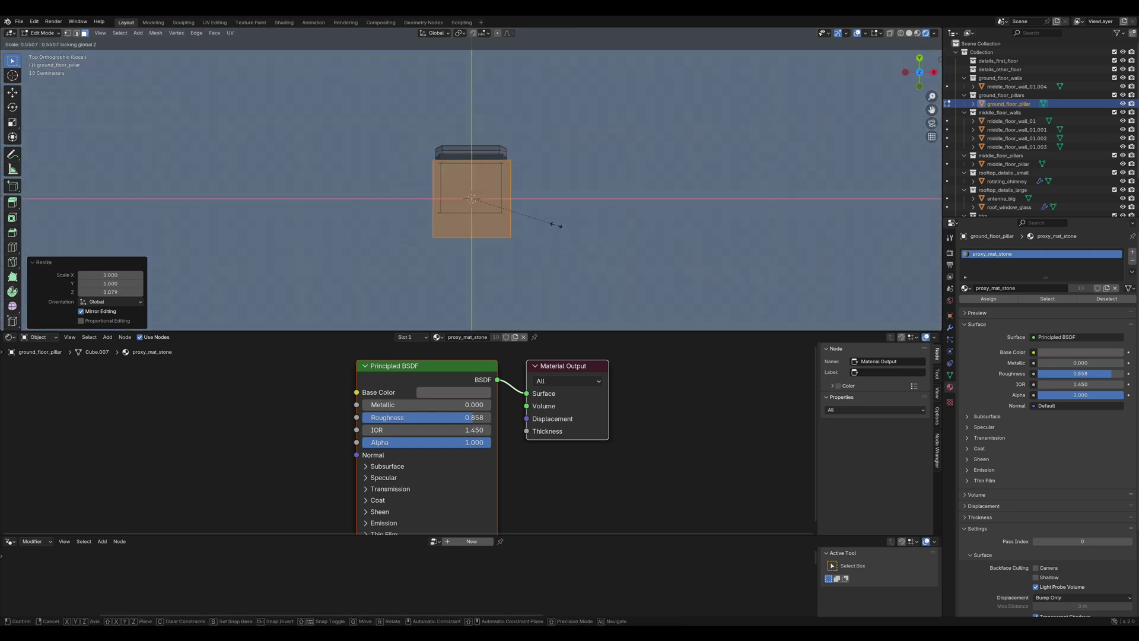
pyautogui.hotkey('alt', 'z')
pyautogui.press('g')
pyautogui.click(524, 218)
# Step: Invert the selection and delete the old pillar geometry, keeping only the new box
pyautogui.moveTo(525, 218); pyautogui.dragTo(543, 234, button='middle')
pyautogui.hotkey('ctrl', 'i')
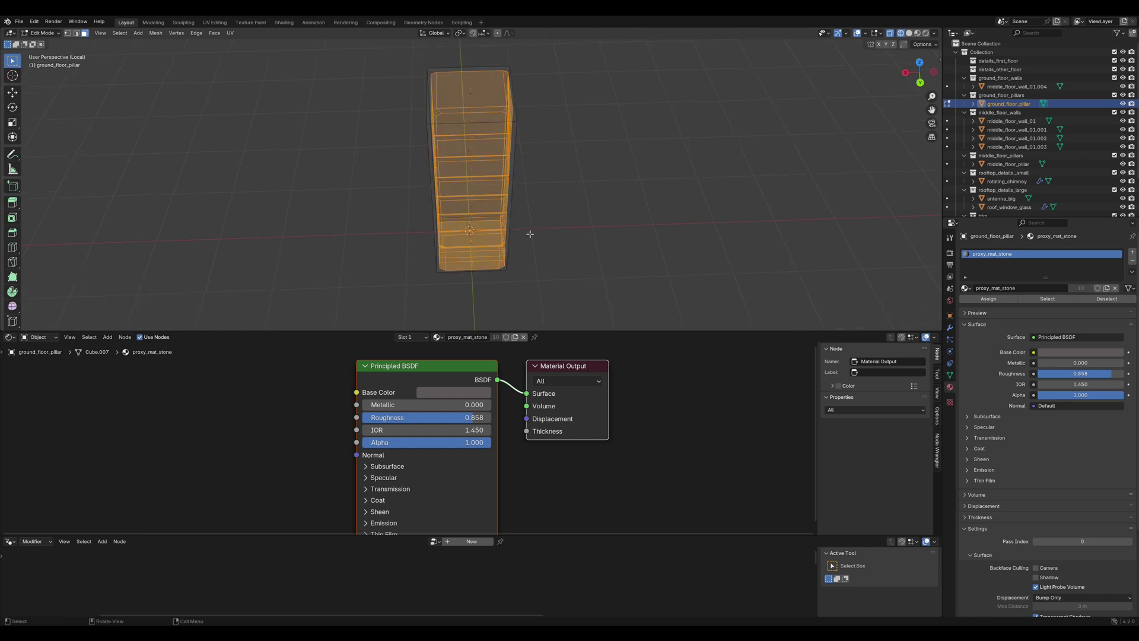
pyautogui.press('x')
pyautogui.click(528, 234)
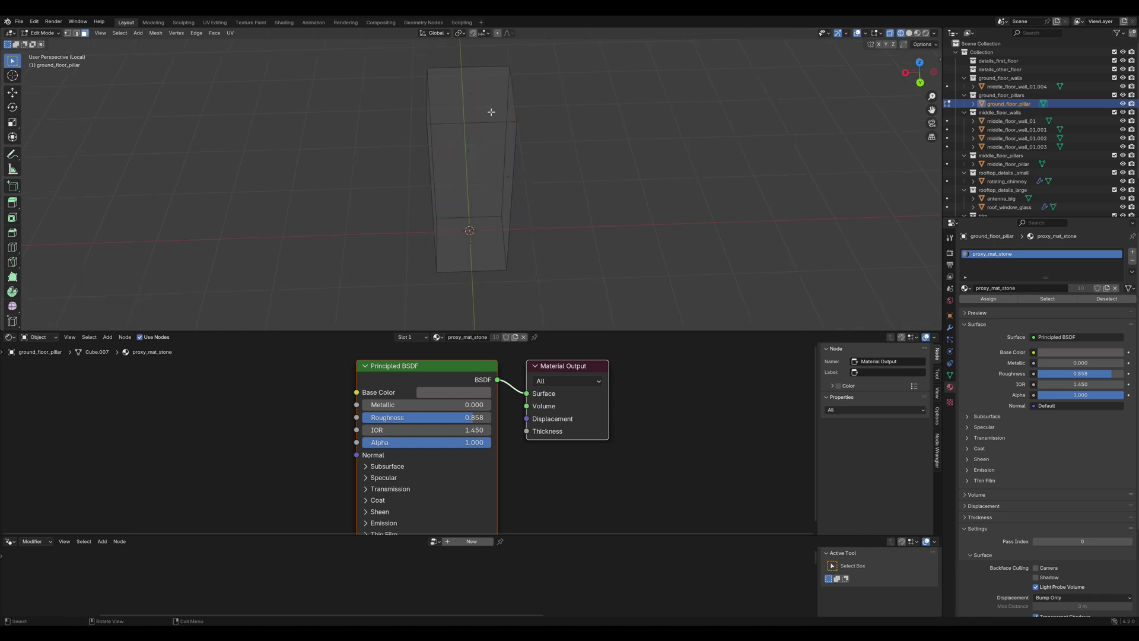
# Step: Rotate the whole box pillar 45° around the Z axis
pyautogui.press('a')
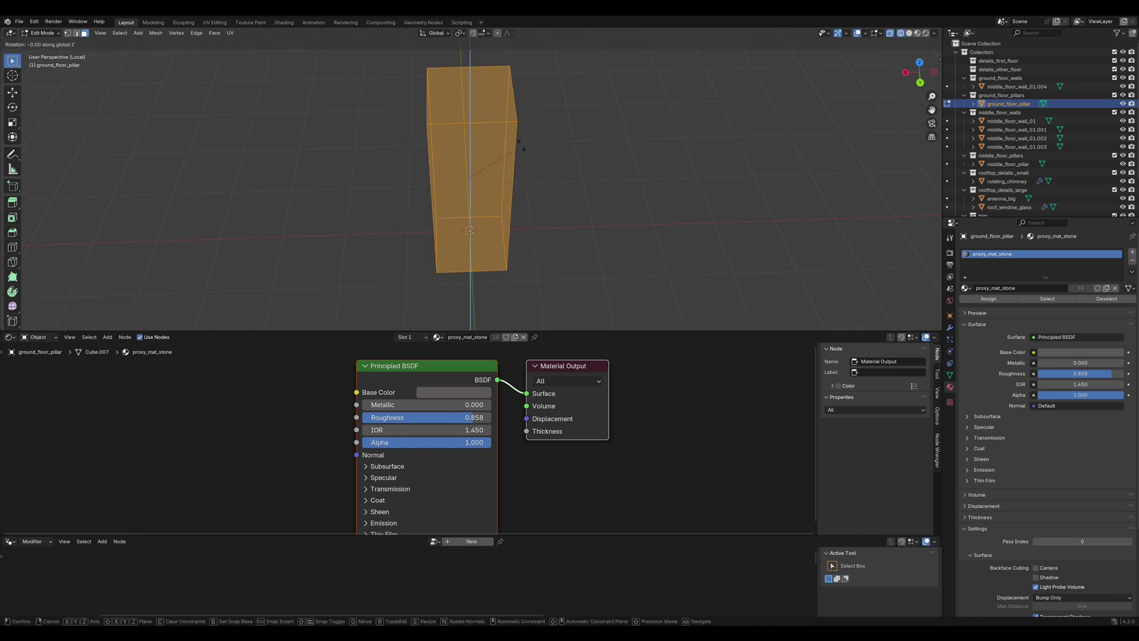
pyautogui.write('45')
pyautogui.press('Return')
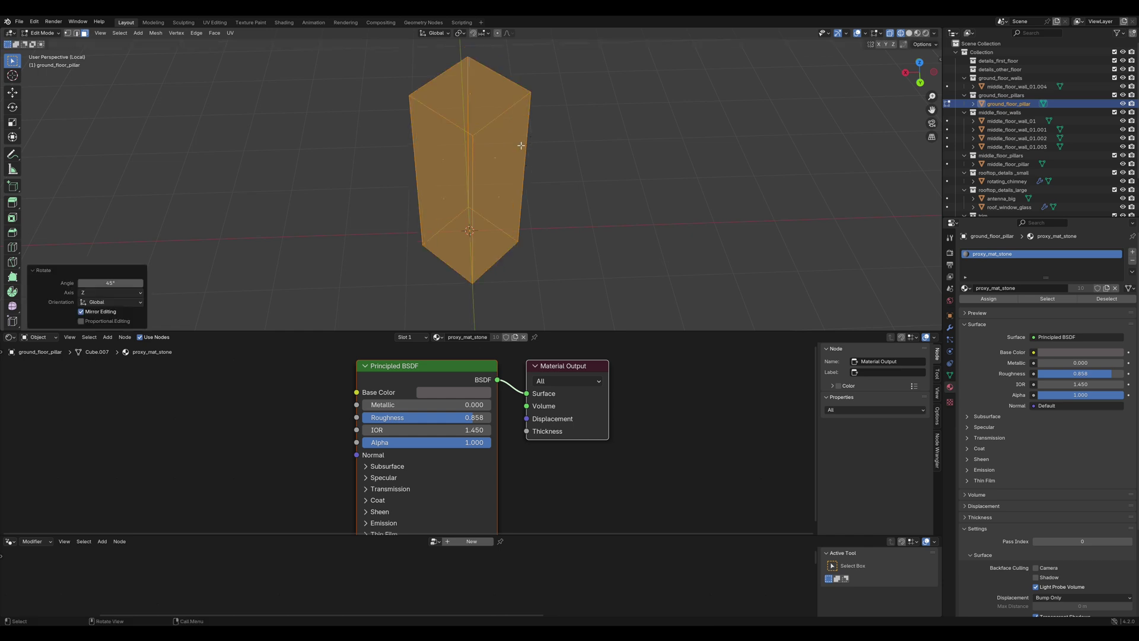
pyautogui.moveTo(531, 218); pyautogui.dragTo(528, 170, button='middle')
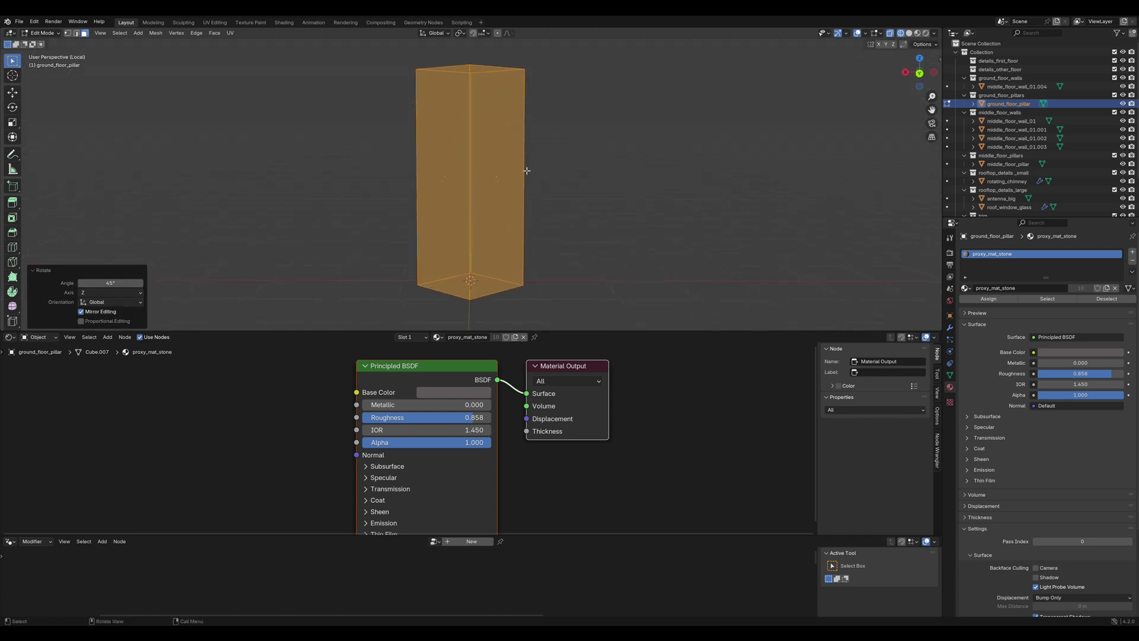
# Step: Cut six evenly spaced vertical loops across each pair of the box pillar's sides and clear the selection
pyautogui.click(583, 183)
pyautogui.click(558, 187)
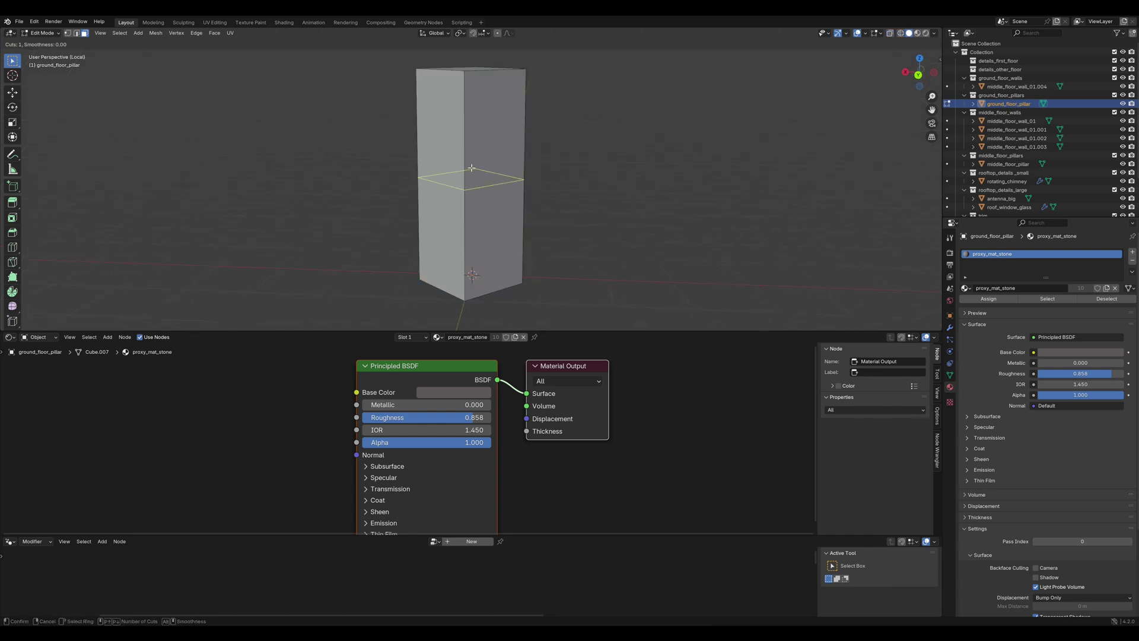
pyautogui.scroll(5, 451, 118)
pyautogui.click(444, 95)
pyautogui.rightClick(443, 95)
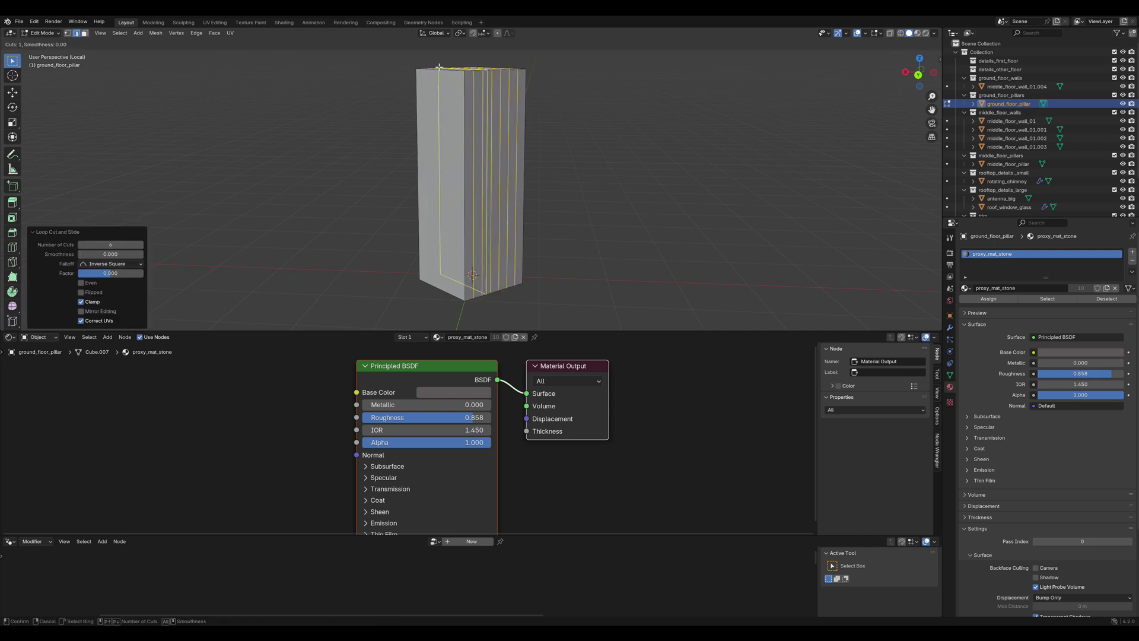
pyautogui.scroll(5, 439, 67)
pyautogui.click(445, 74)
pyautogui.rightClick(449, 77)
pyautogui.hotkey('alt', 'a')
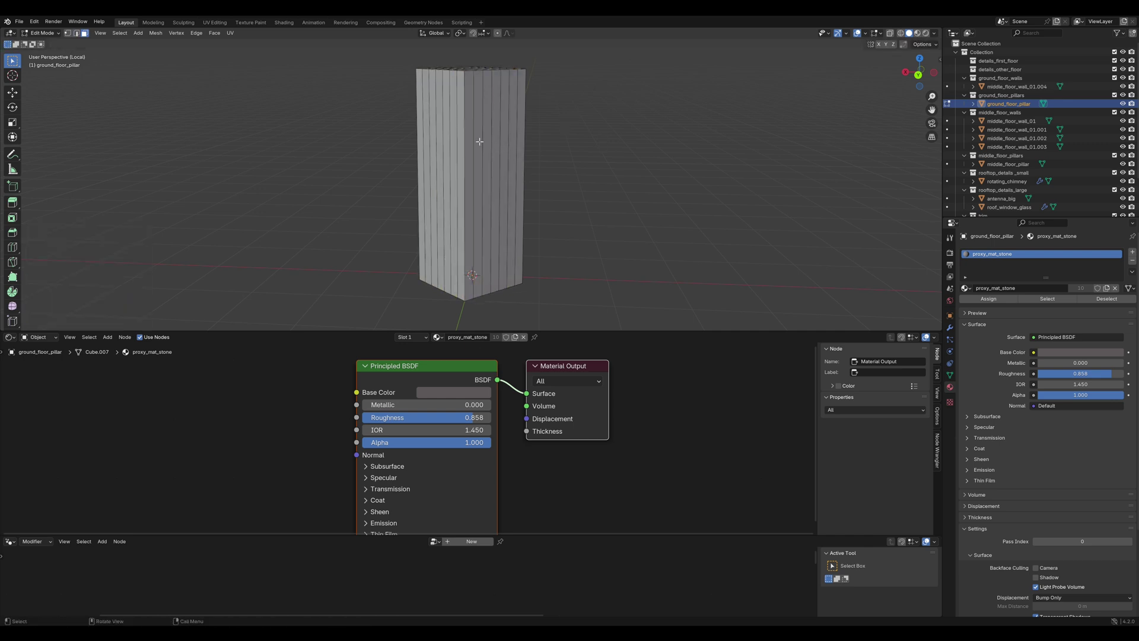
# Step: Select the pillar's vertical side strips, inset them individually by about 0.044 m and extrude them inward about 0.09 m
pyautogui.press('c')
pyautogui.moveTo(480, 141)
pyautogui.mouseDown()
pyautogui.moveTo(493, 138)
pyautogui.moveTo(437, 143)
pyautogui.mouseUp()
pyautogui.press('i')
pyautogui.press('i')
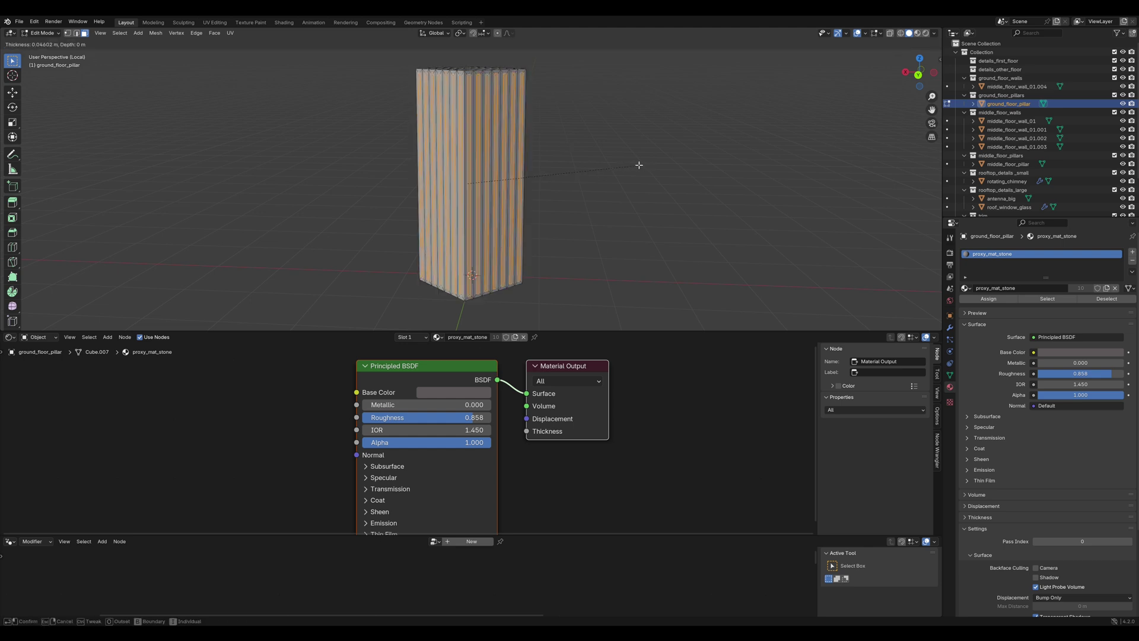
pyautogui.click(638, 165)
pyautogui.press('e')
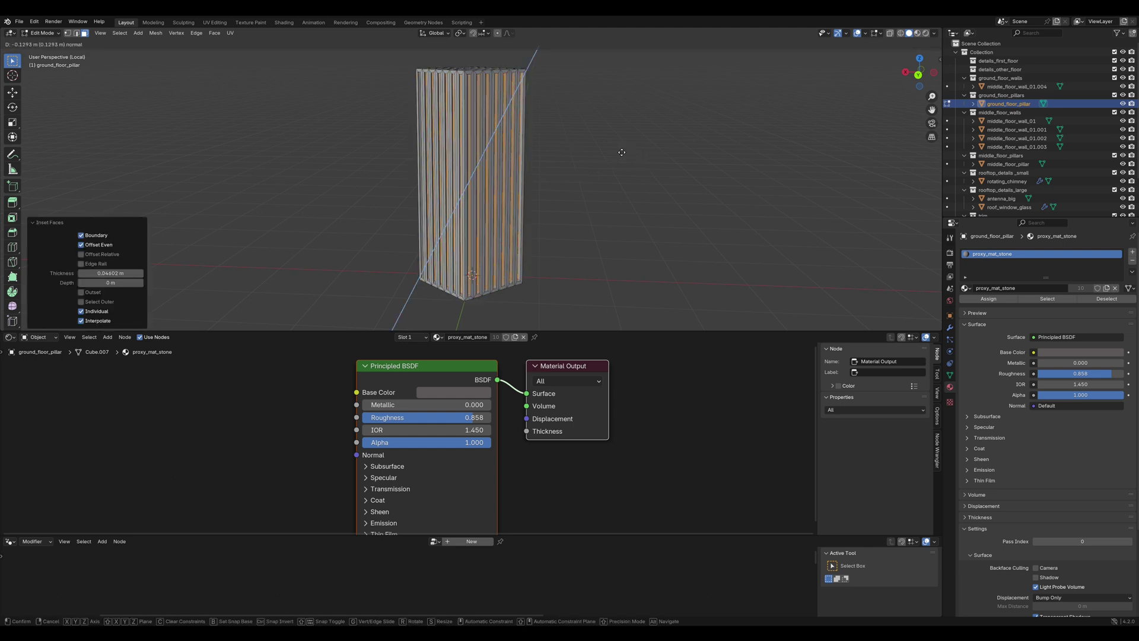
pyautogui.click(600, 183)
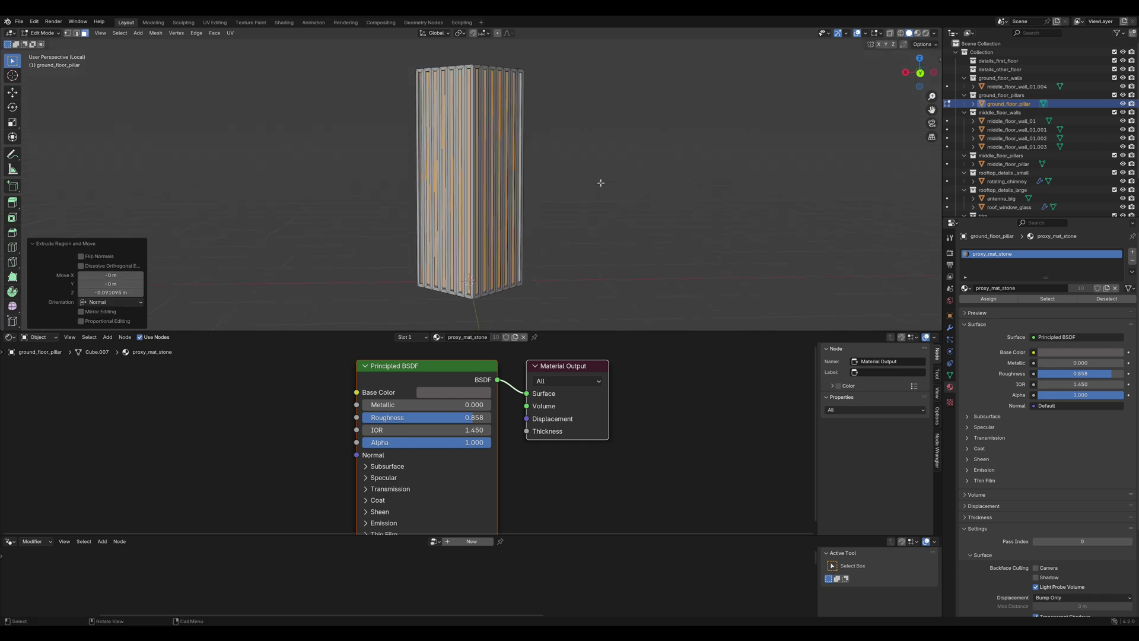
# Step: Add a second material slot with Blue_glow, assign it to the recessed faces and show the materials in the viewport
pyautogui.click(1132, 253)
pyautogui.click(983, 319)
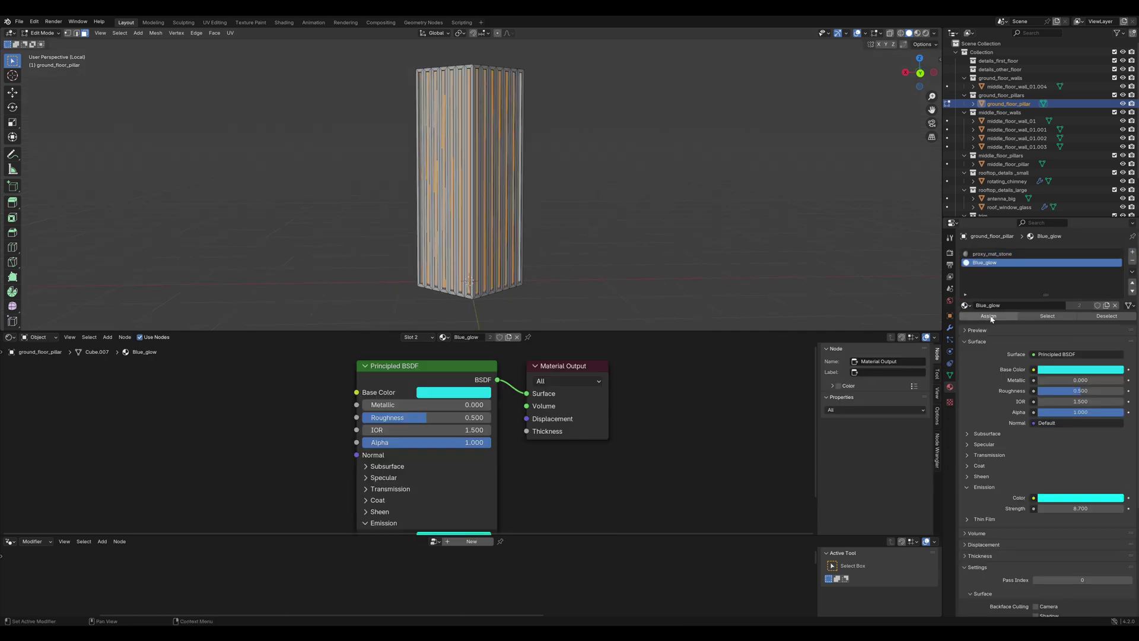
pyautogui.click(918, 33)
# Step: Replace the pillar's proxy_mat_stone material with Wall_Material, return to the full scene in Object Mode and save the file
pyautogui.click(1010, 254)
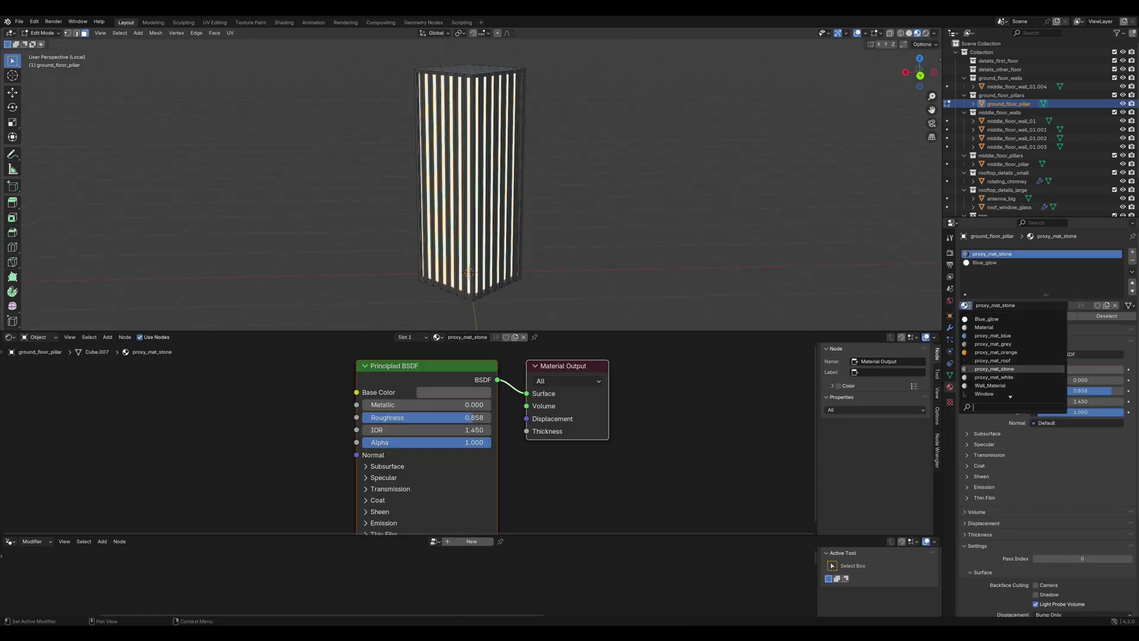
pyautogui.click(989, 385)
pyautogui.press('Tab')
pyautogui.press('KP_Divide')
pyautogui.hotkey('ctrl', 's')
# Step: Show the building in rendered shading and change the seeds of the Flat roof and Walls nodes
pyautogui.scroll(-4, 647, 175)
pyautogui.moveTo(647, 174); pyautogui.dragTo(588, 183, button='middle')
pyautogui.click(926, 33)
pyautogui.moveTo(801, 65)
pyautogui.mouseDown(button='middle')
pyautogui.moveTo(582, 106)
pyautogui.moveTo(579, 278)
pyautogui.moveTo(639, 215)
pyautogui.moveTo(512, 214)
pyautogui.moveTo(534, 237)
pyautogui.mouseUp(button='middle')
pyautogui.scroll(-4, 578, 105)
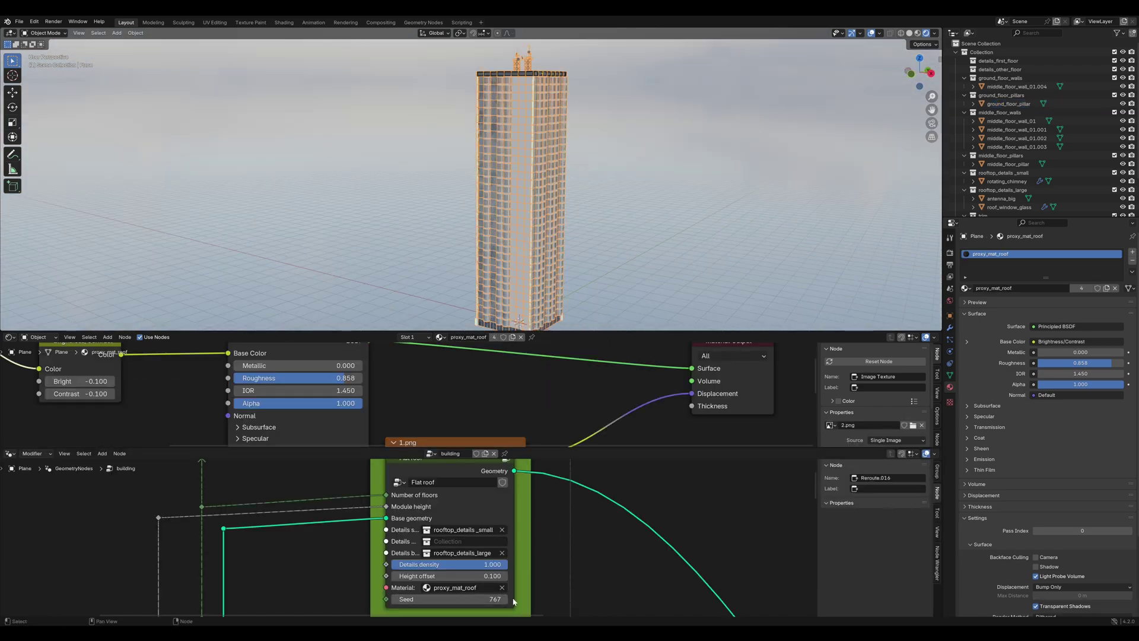
pyautogui.click(504, 601)
pyautogui.scroll(-5, 504, 601)
pyautogui.moveTo(504, 600); pyautogui.dragTo(475, 430, button='middle')
pyautogui.click(471, 559)
# Step: Enlarge the 3D viewport and scale the building's base plane up by about 8.77 in Edit Mode
pyautogui.press('Tab')
pyautogui.moveTo(578, 331); pyautogui.dragTo(577, 401)
pyautogui.press('s')
pyautogui.click(483, 365)
# Step: Open the viewport's view settings and set the clip end to 1271 m
pyautogui.scroll(-5, 534, 308)
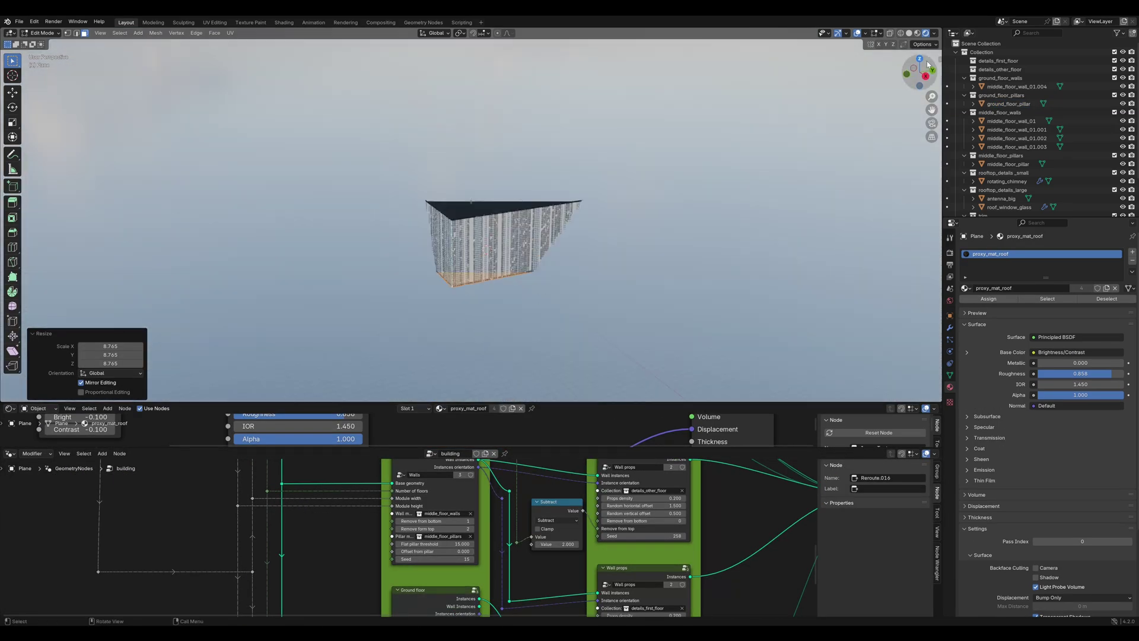
pyautogui.moveTo(940, 57); pyautogui.dragTo(923, 72)
pyautogui.click(938, 96)
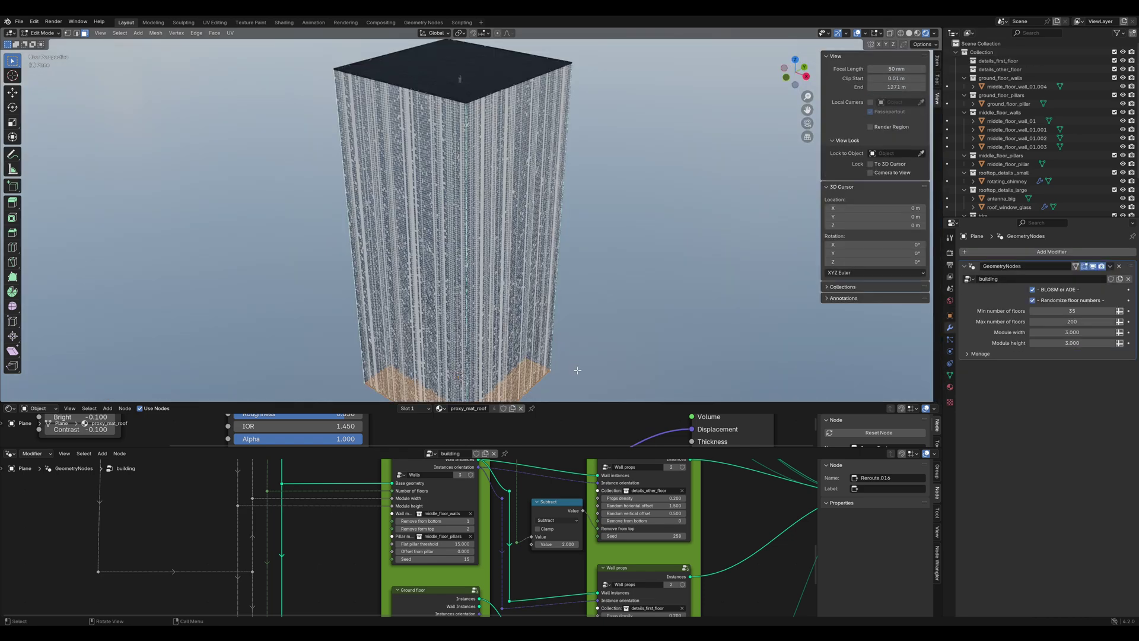
# Step: Scale down one edge of the base plane to reshape the footprint and view the tower from below
pyautogui.scroll(1, 610, 366)
pyautogui.keyDown('shift'); pyautogui.moveTo(598, 366); pyautogui.dragTo(585, 267, button='middle'); pyautogui.keyUp('shift')
pyautogui.press('s')
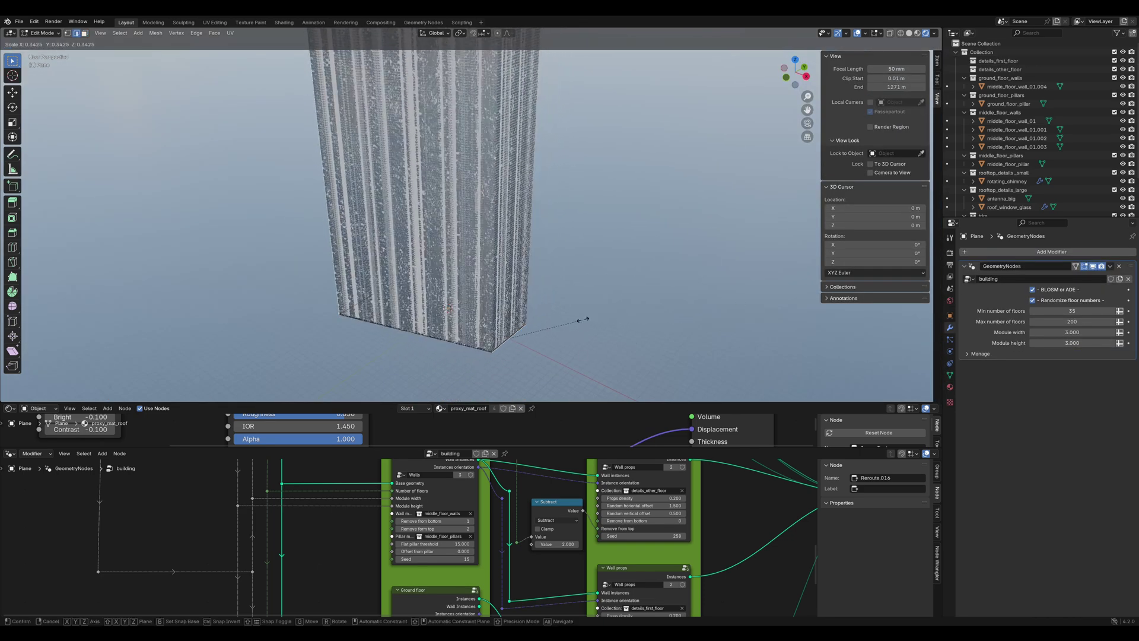
pyautogui.click(509, 341)
pyautogui.moveTo(503, 267); pyautogui.dragTo(597, 248, button='middle')
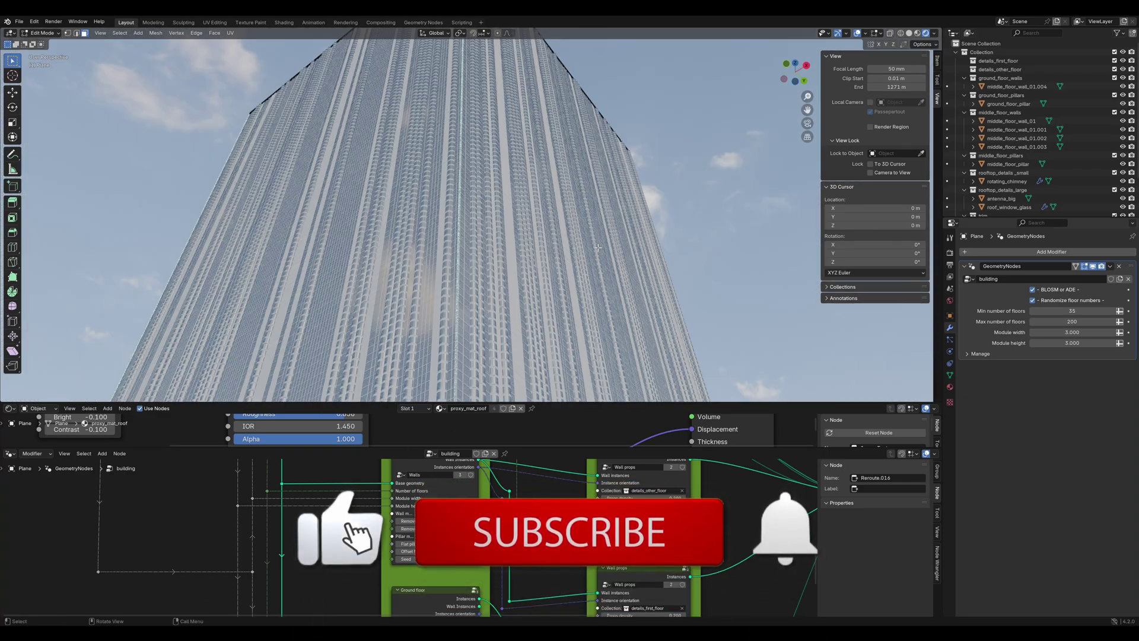